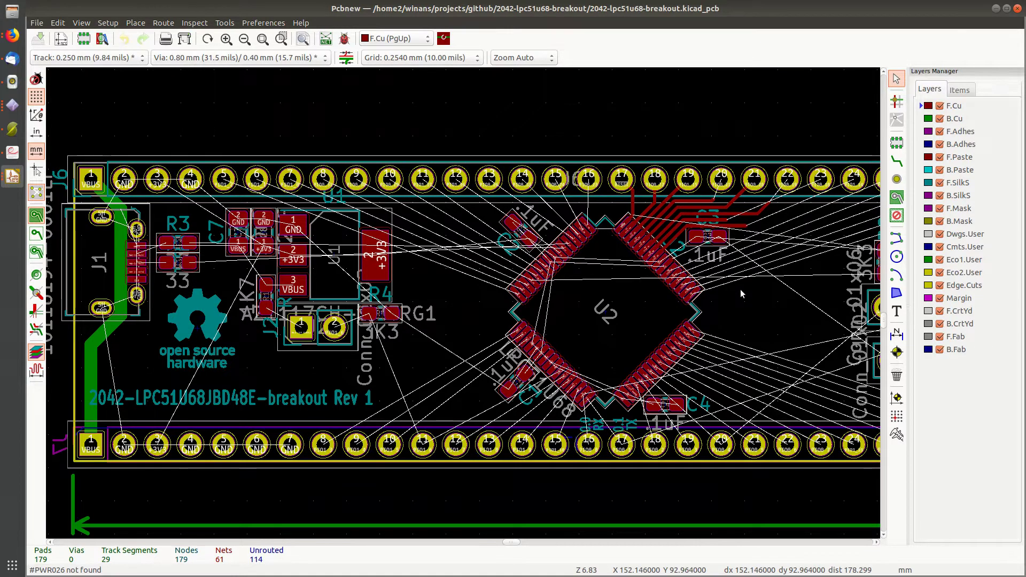
# - Pan the board view to bring J4, R5 and the 3.0000 in dimension into sight
pyautogui.moveTo(739, 290); pyautogui.dragTo(546, 297, button='middle')
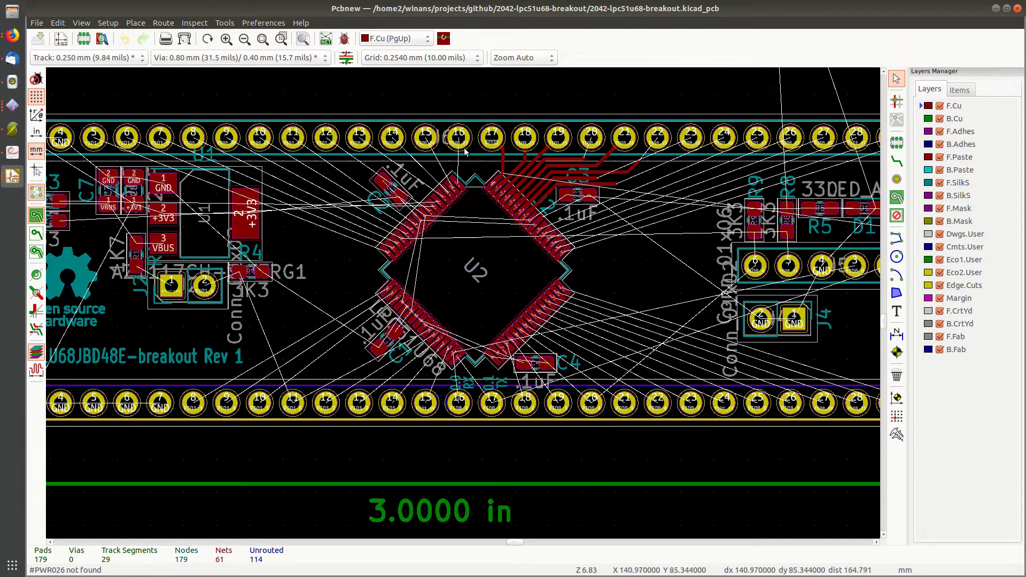
pyautogui.click(552, 277)
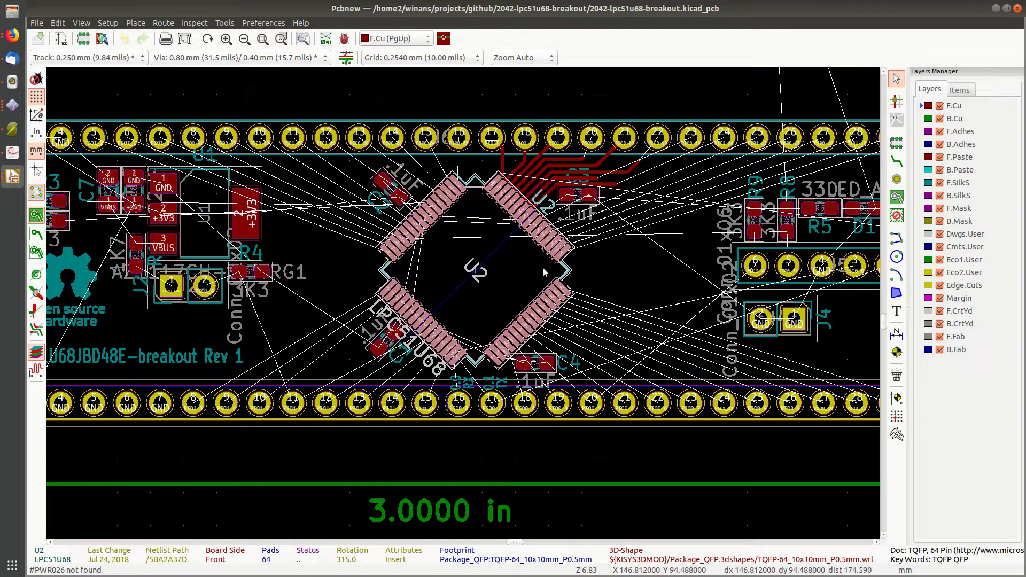
pyautogui.doubleClick(543, 267)
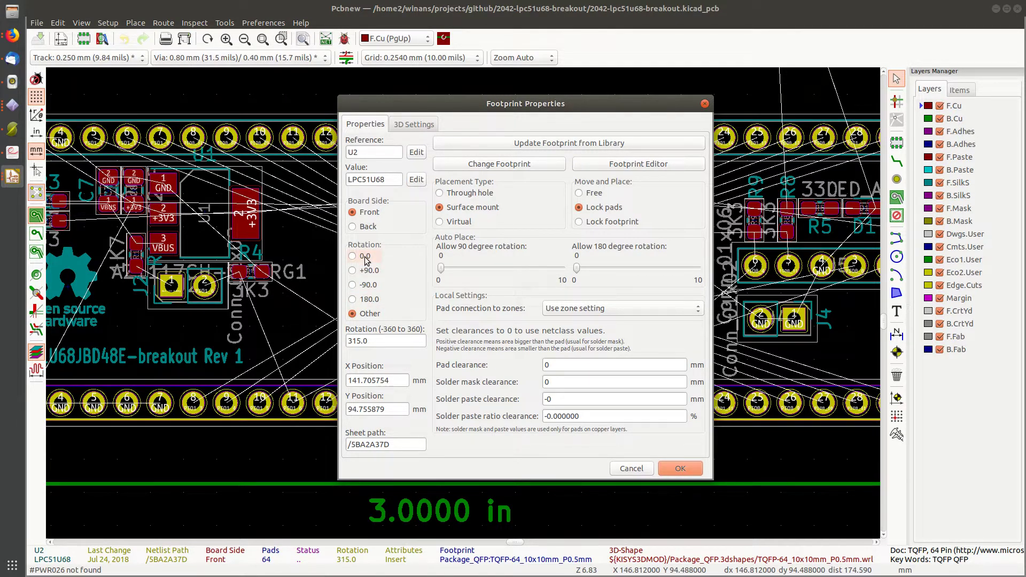
pyautogui.press('Escape')
pyautogui.click(247, 183)
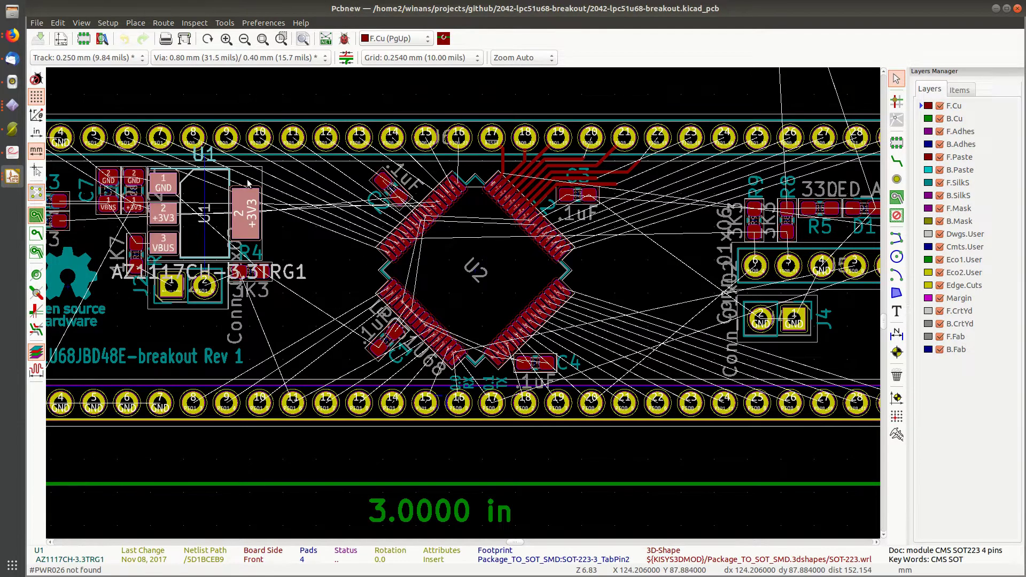
pyautogui.doubleClick(247, 183)
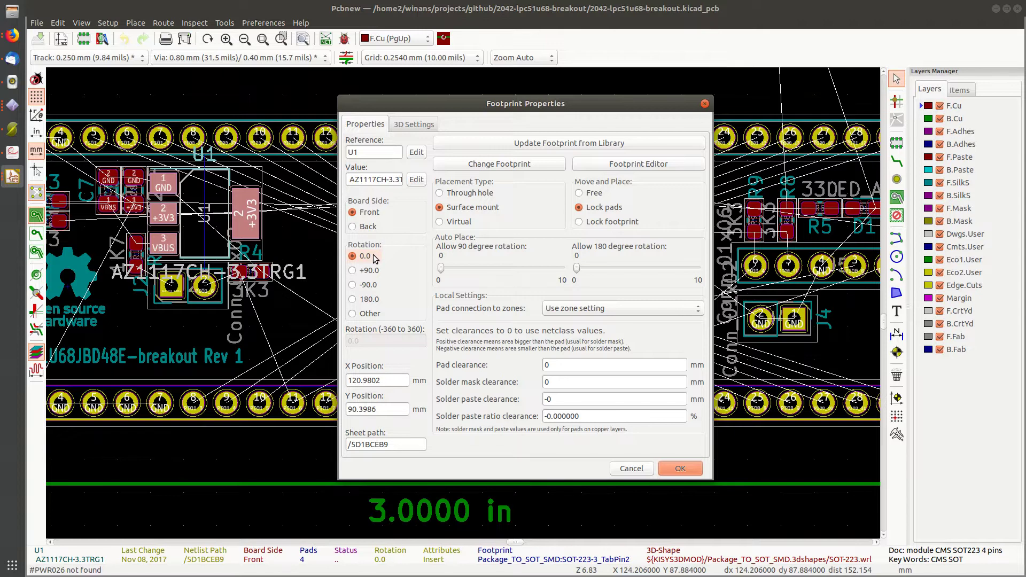
pyautogui.press('Escape')
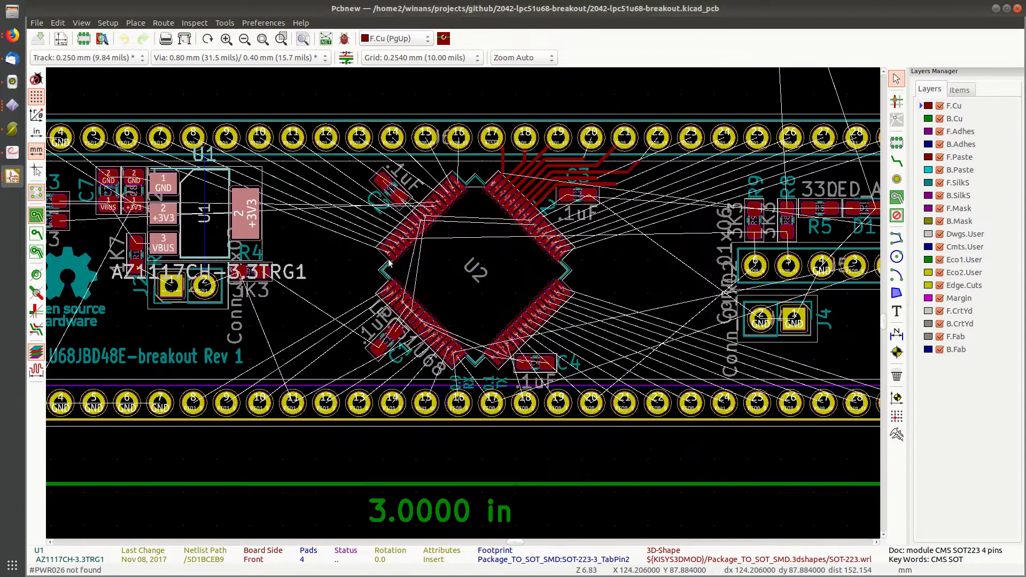
pyautogui.press('r')
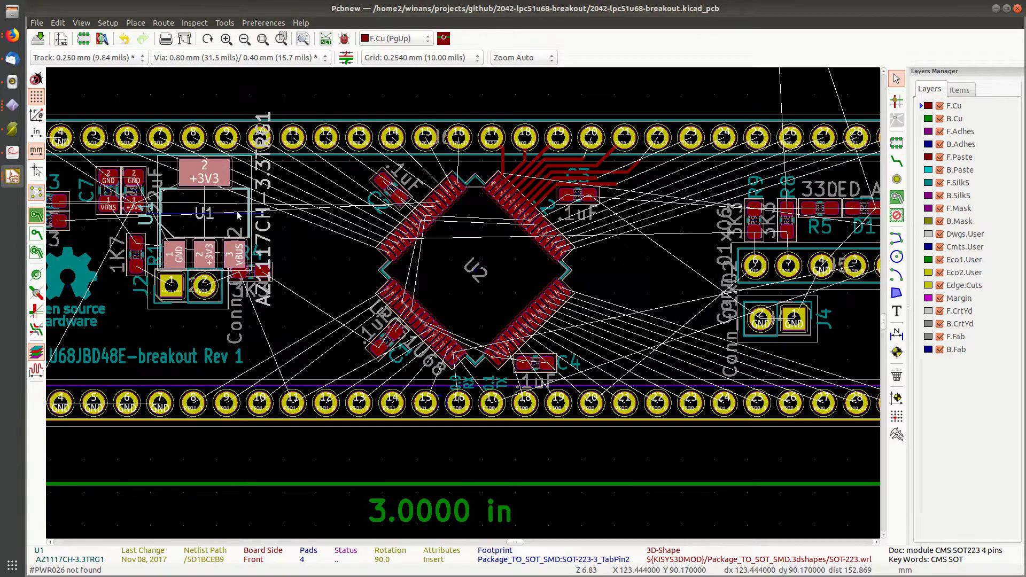
pyautogui.doubleClick(238, 215)
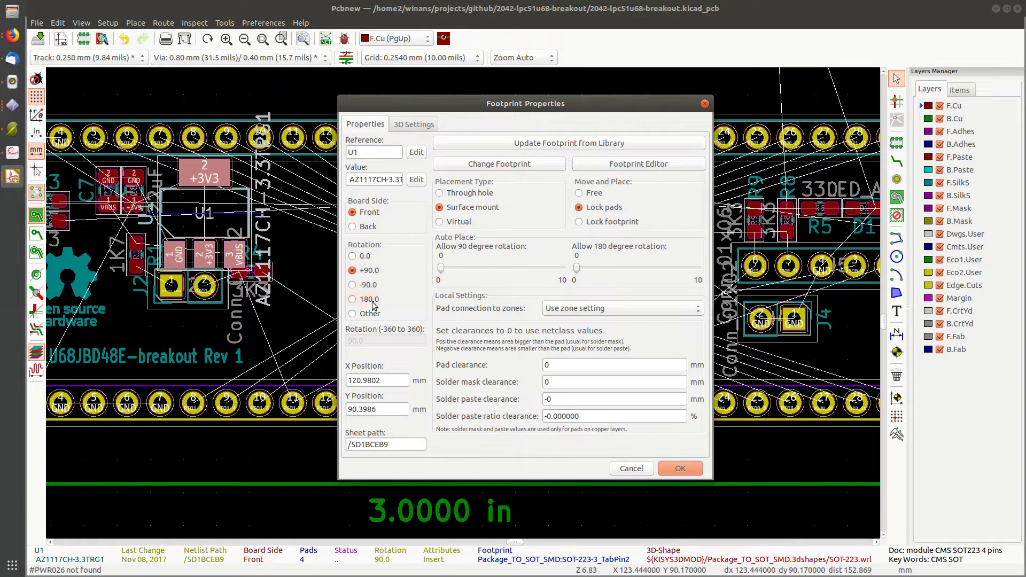
pyautogui.press('Escape')
pyautogui.hotkey('ctrl', 'z')
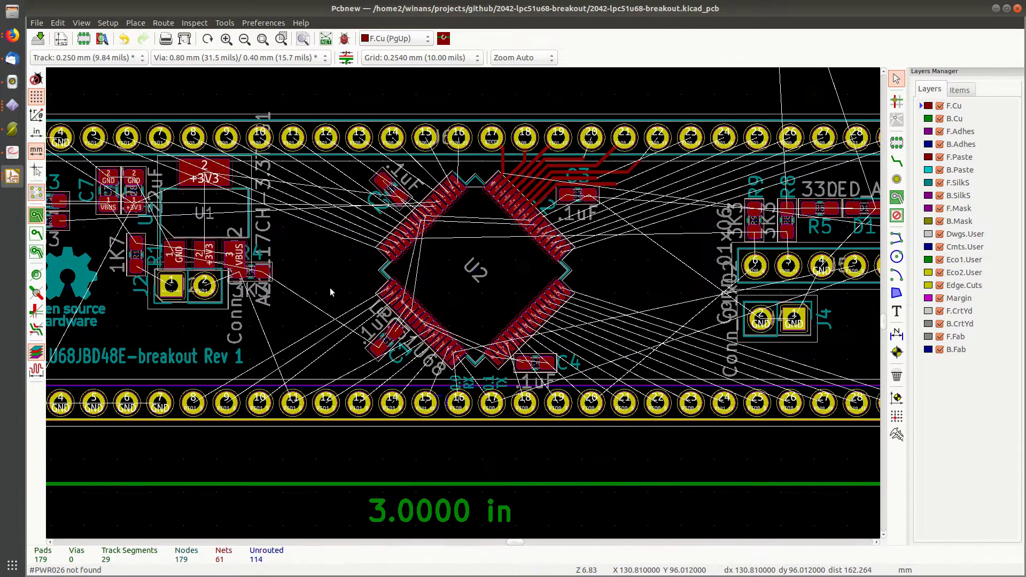
pyautogui.hotkey('ctrl', 'z')
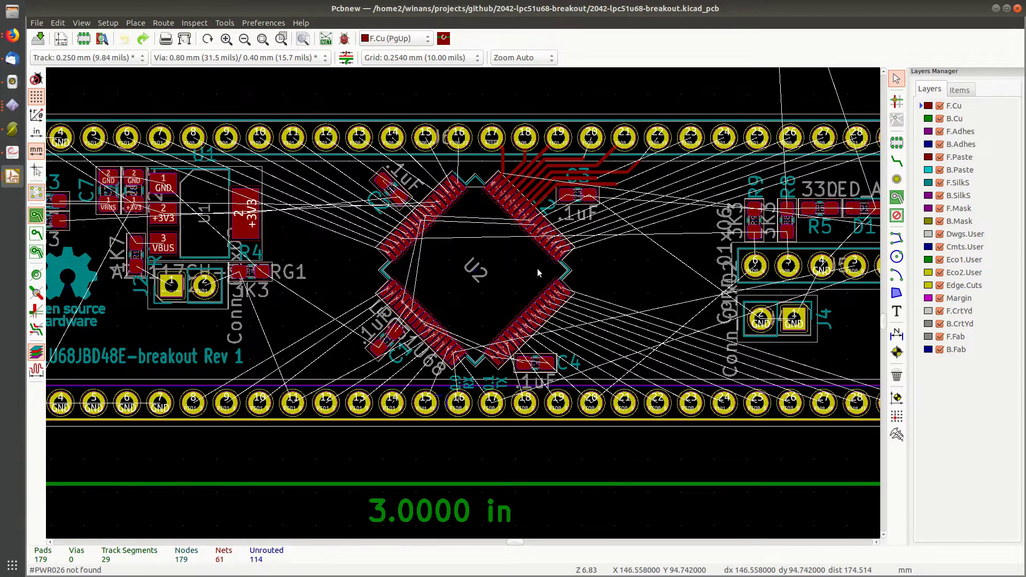
pyautogui.doubleClick(537, 269)
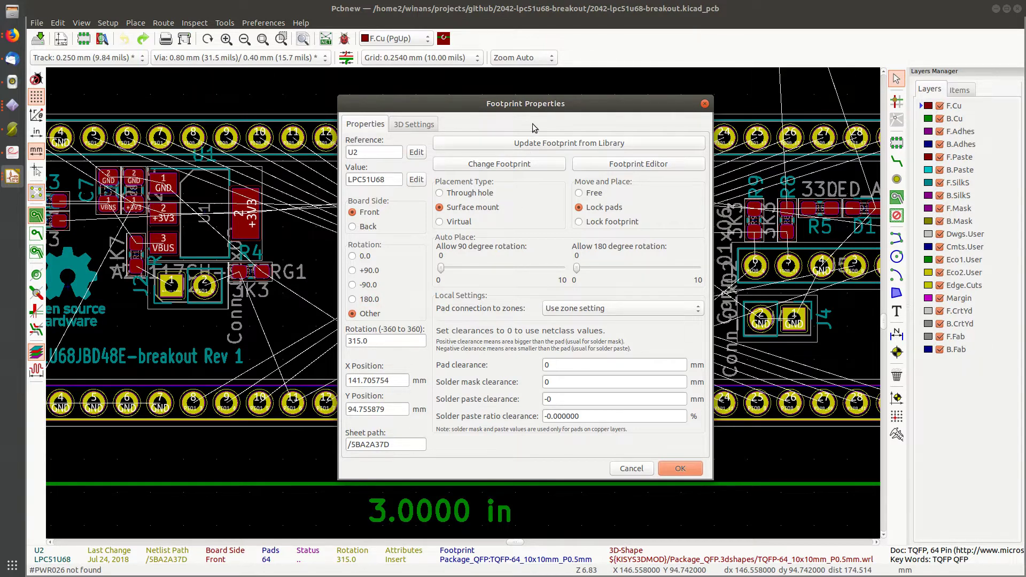
pyautogui.moveTo(529, 109); pyautogui.dragTo(604, 138)
pyautogui.click(716, 497)
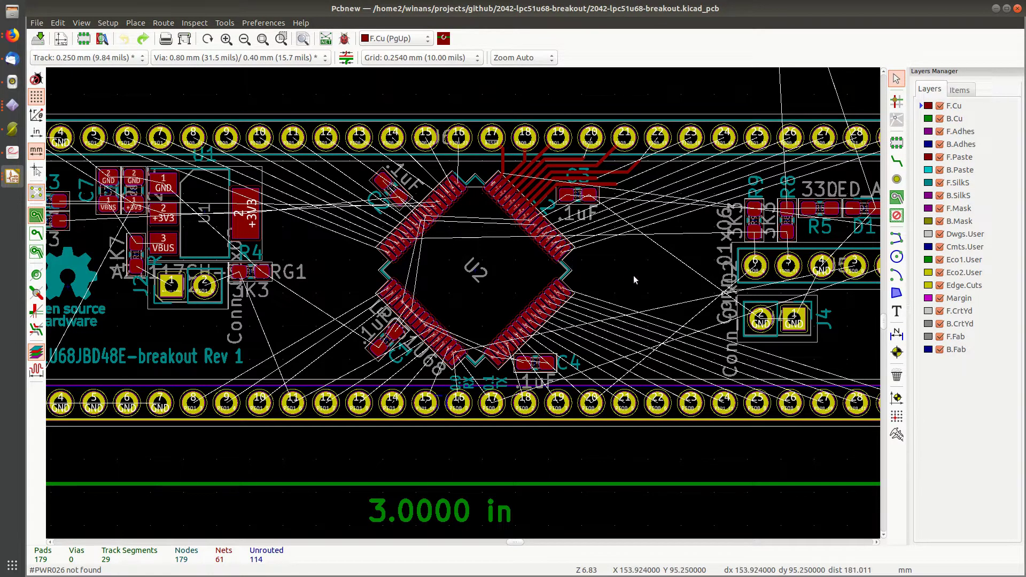
# - Switch to the schematic and frame headers J5, J4 and pull-ups R7–R9 with free space beside them
pyautogui.moveTo(633, 274); pyautogui.dragTo(603, 274, button='middle')
pyautogui.hotkey('alt', 'Tab')
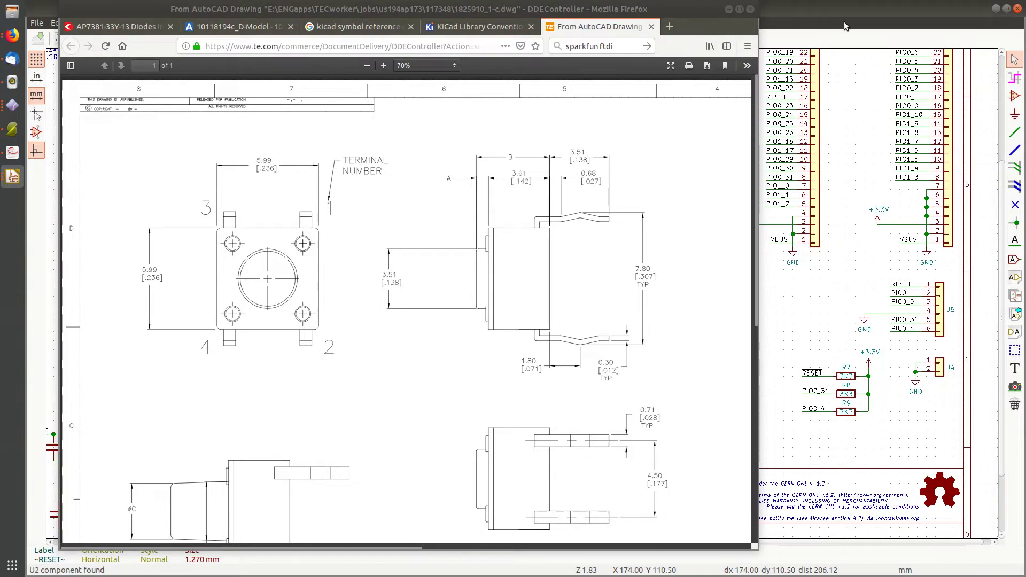
pyautogui.click(844, 21)
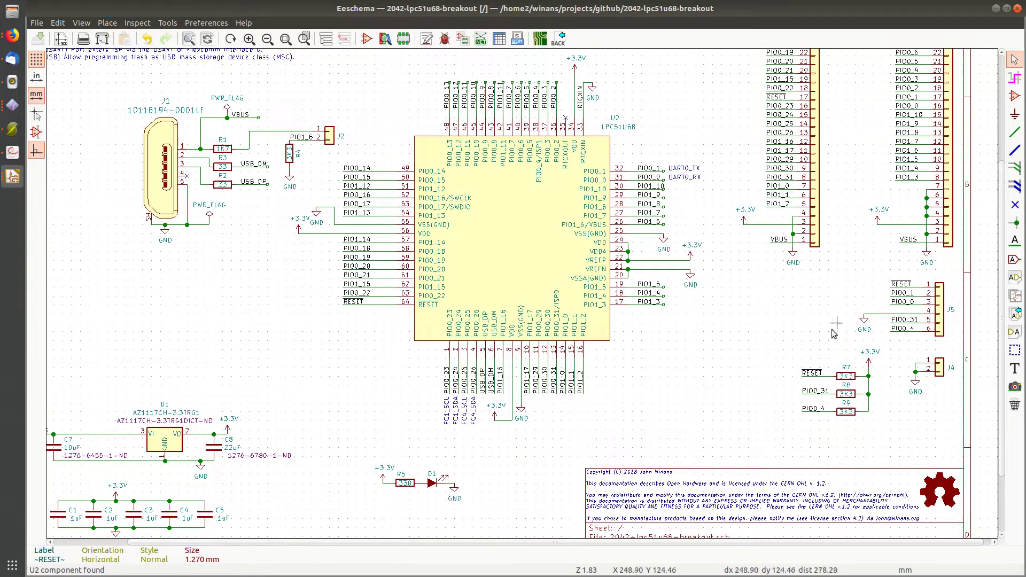
pyautogui.scroll(4, 901, 354)
pyautogui.scroll(-3, 519, 292)
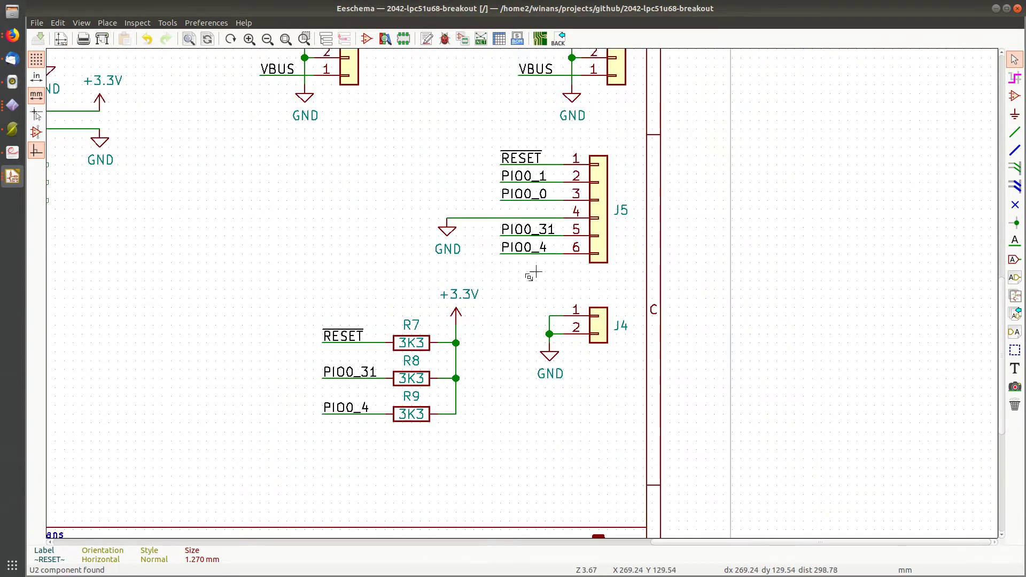
pyautogui.scroll(-1, 553, 220)
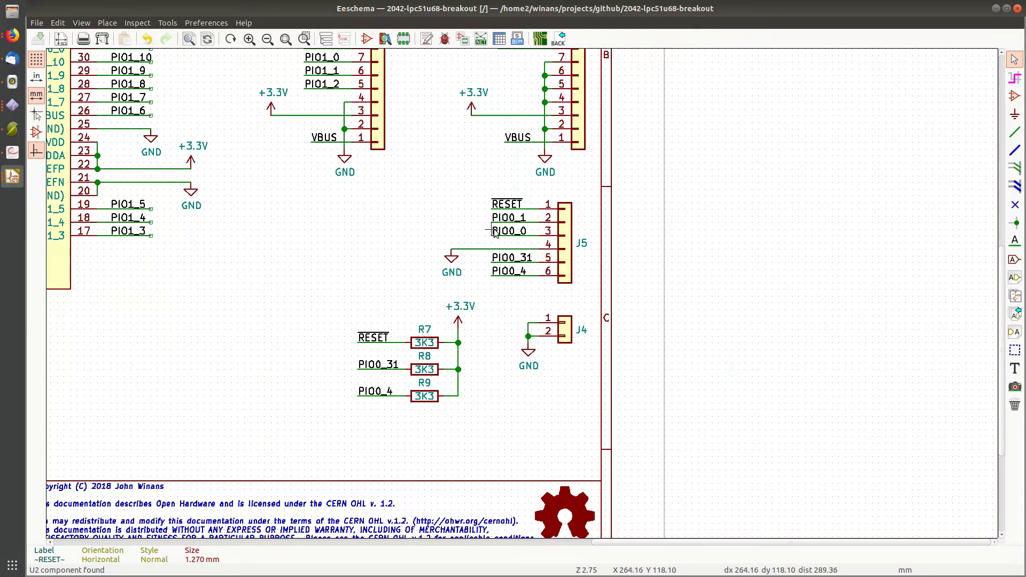
pyautogui.moveTo(438, 251); pyautogui.dragTo(505, 209, button='middle')
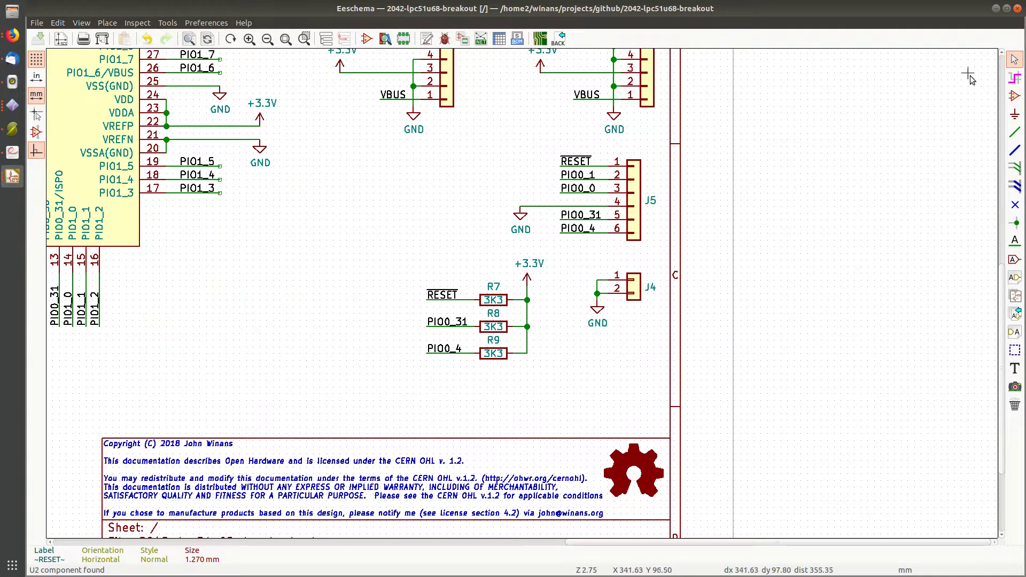
# - Search the symbol library for 'tactile' and choose the 1825910-6 switch to place
pyautogui.click(1014, 95)
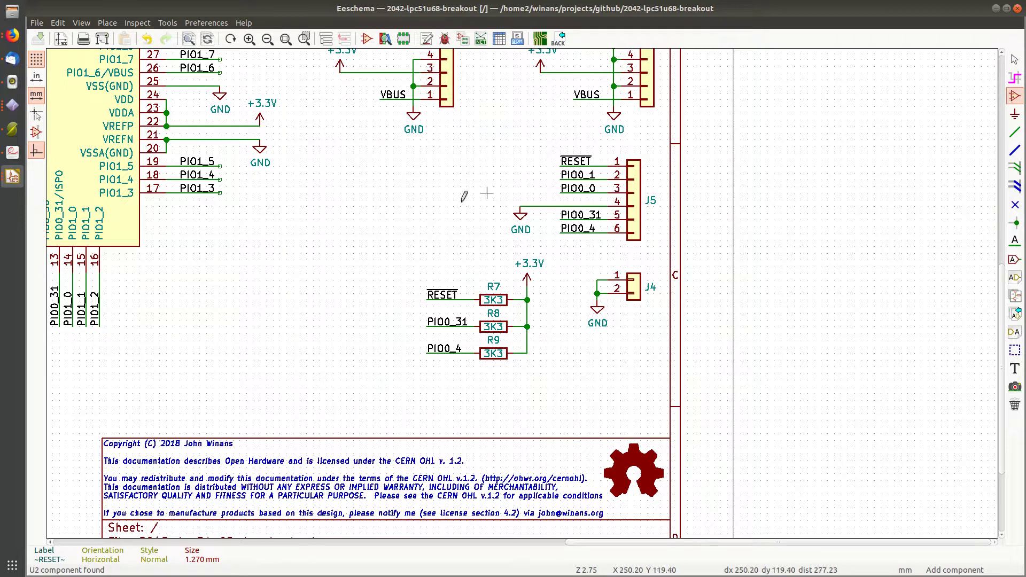
pyautogui.click(339, 246)
pyautogui.write('tack')
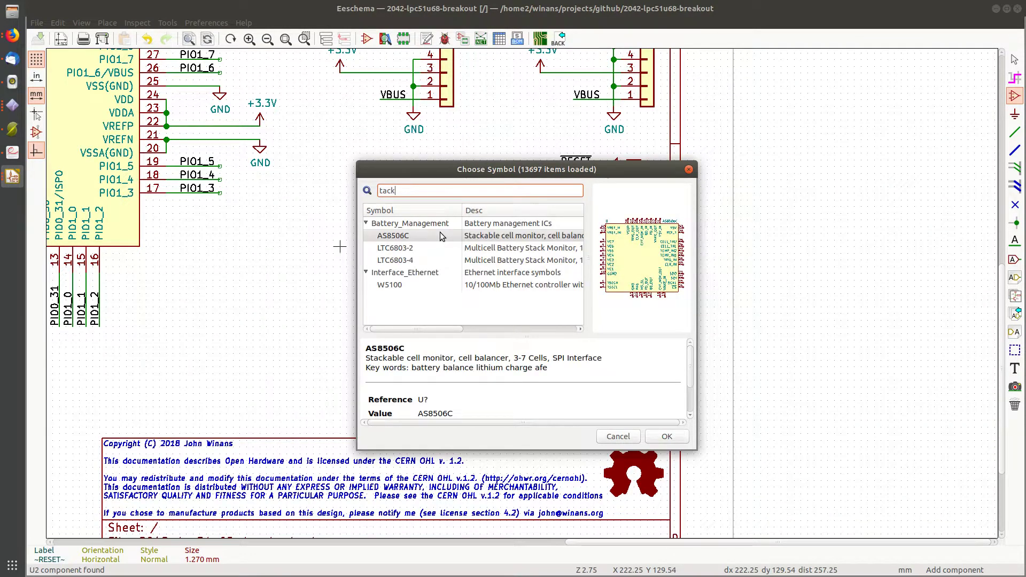
pyautogui.press('BackSpace')
pyautogui.write('tile')
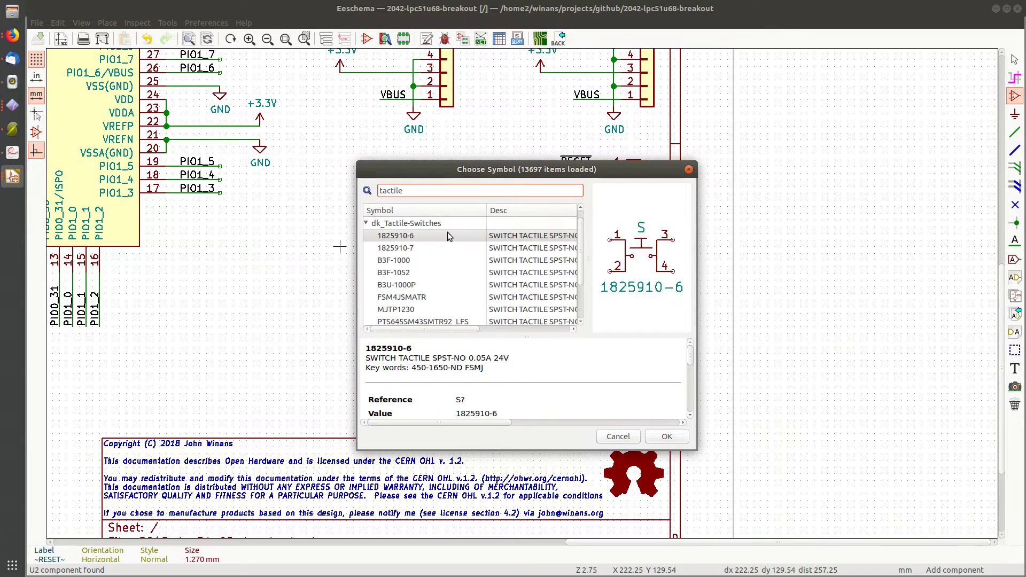
pyautogui.click(421, 248)
pyautogui.click(414, 259)
pyautogui.click(413, 237)
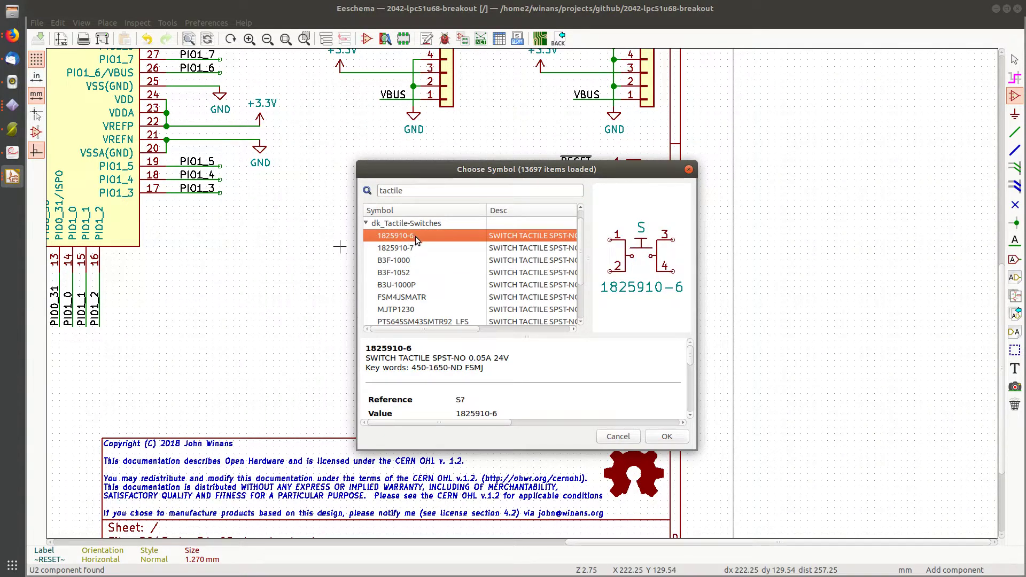
pyautogui.doubleClick(416, 237)
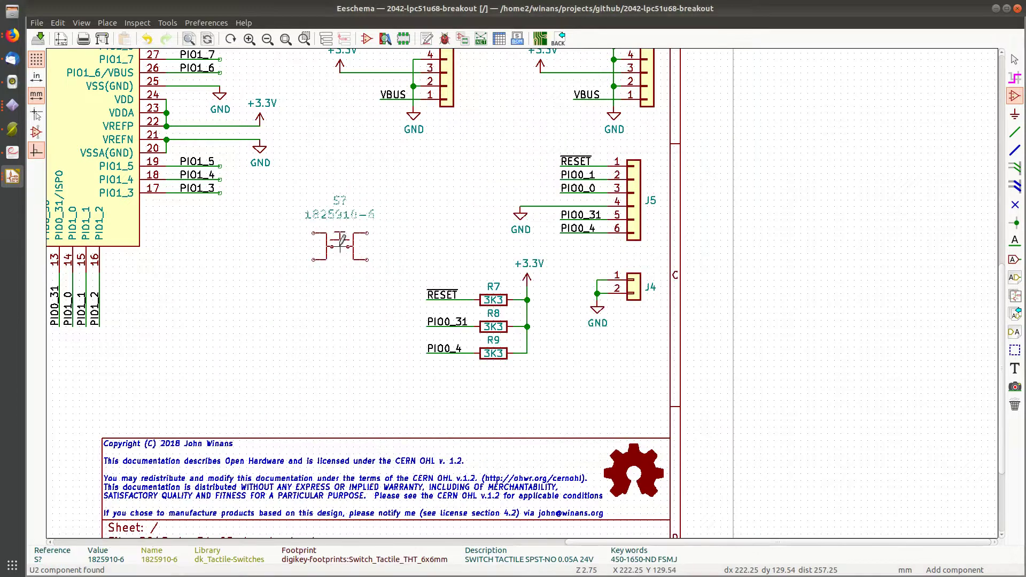
# - Zoom in on the new S? switch and bring its reference and pins 1–4 into view
pyautogui.scroll(4, 320, 298)
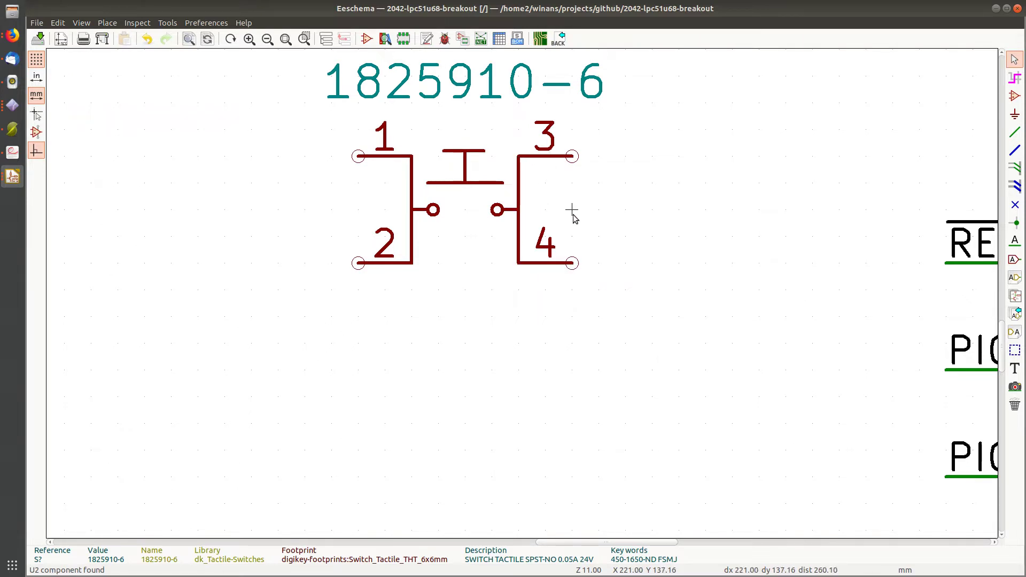
pyautogui.moveTo(573, 211); pyautogui.dragTo(610, 303, button='middle')
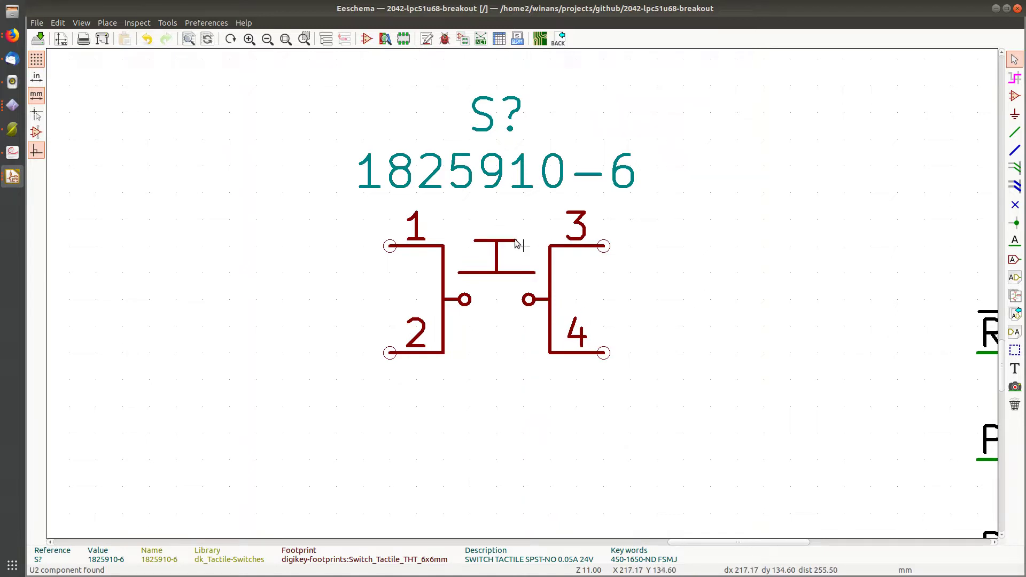
# - In the TE 1825910 drawing, find the circuit diagram pairing terminals 1–3 and 2–4
pyautogui.hotkey('alt', 'Tab')
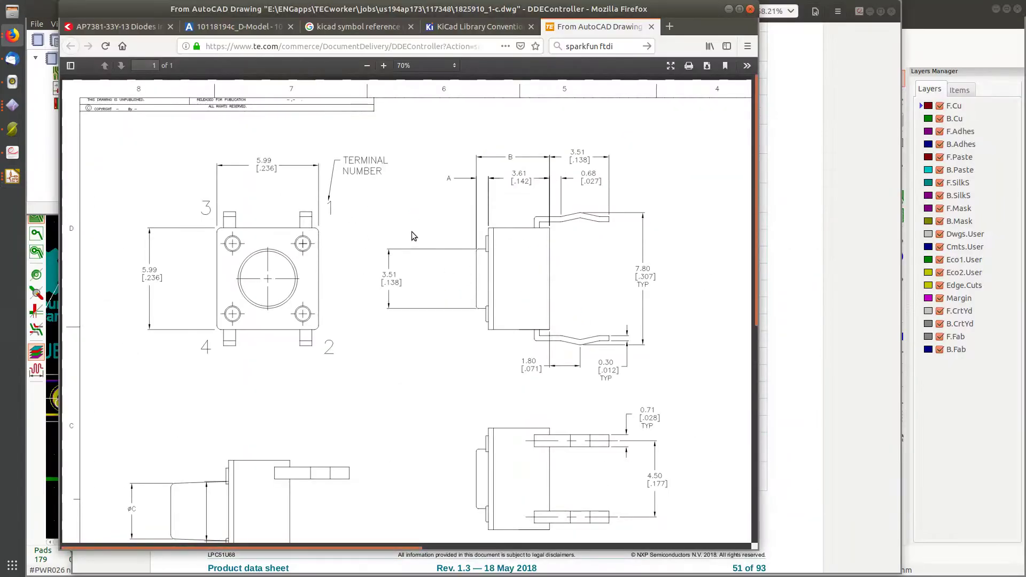
pyautogui.scroll(-5, 428, 250)
pyautogui.scroll(4, 340, 139)
pyautogui.scroll(1, 333, 149)
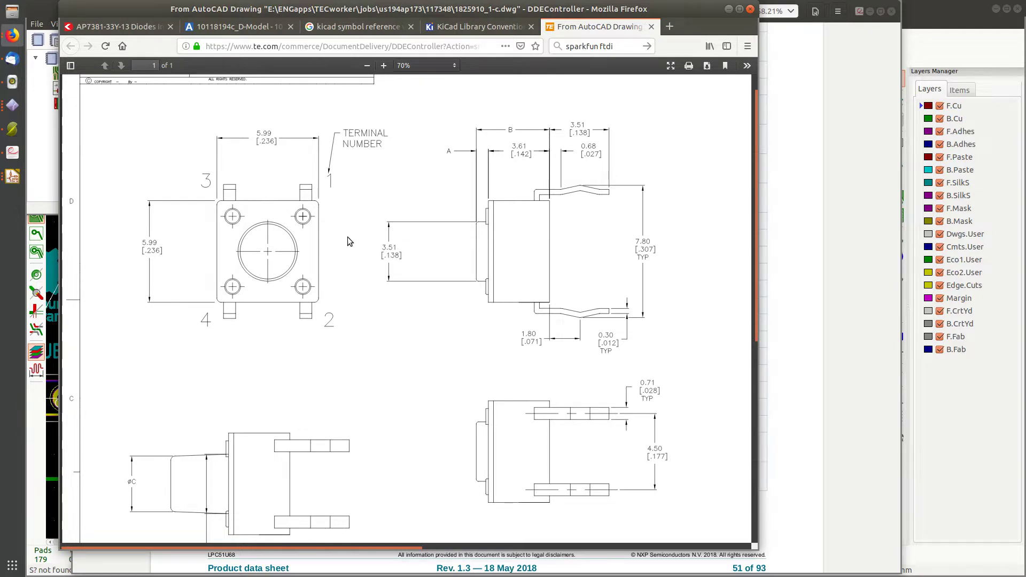
pyautogui.scroll(-10, 347, 236)
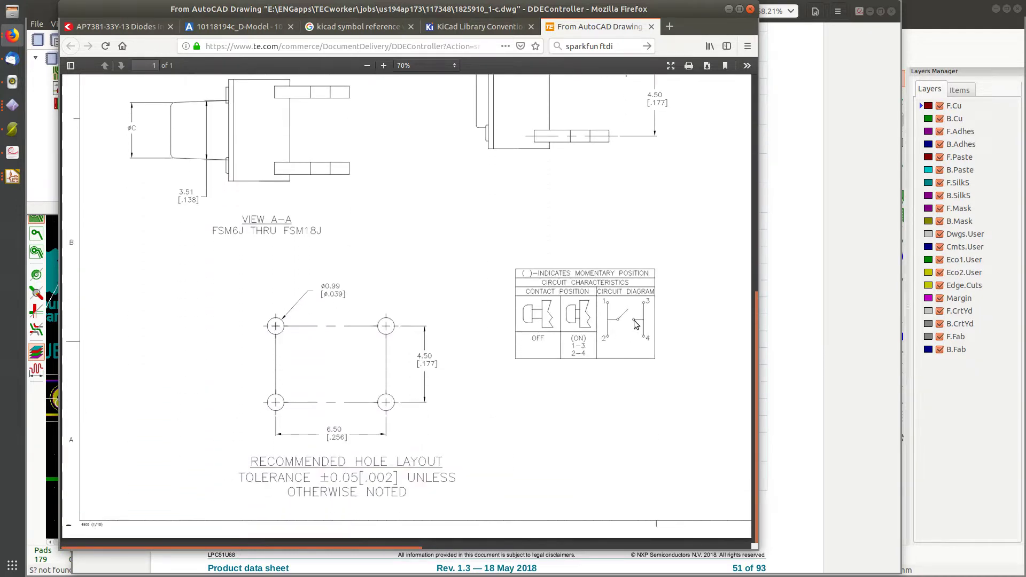
pyautogui.keyDown('ctrl'); pyautogui.scroll(8, 633, 319); pyautogui.keyUp('ctrl')
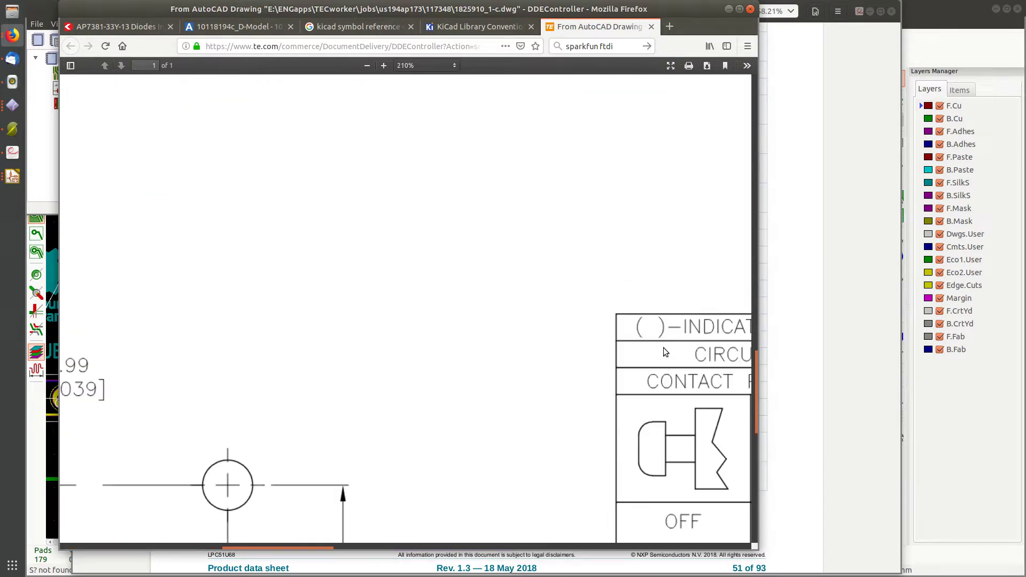
# - Scroll to the top-view terminal numbering 1–4 and package dimensions
pyautogui.hscroll(10, 405, 238)
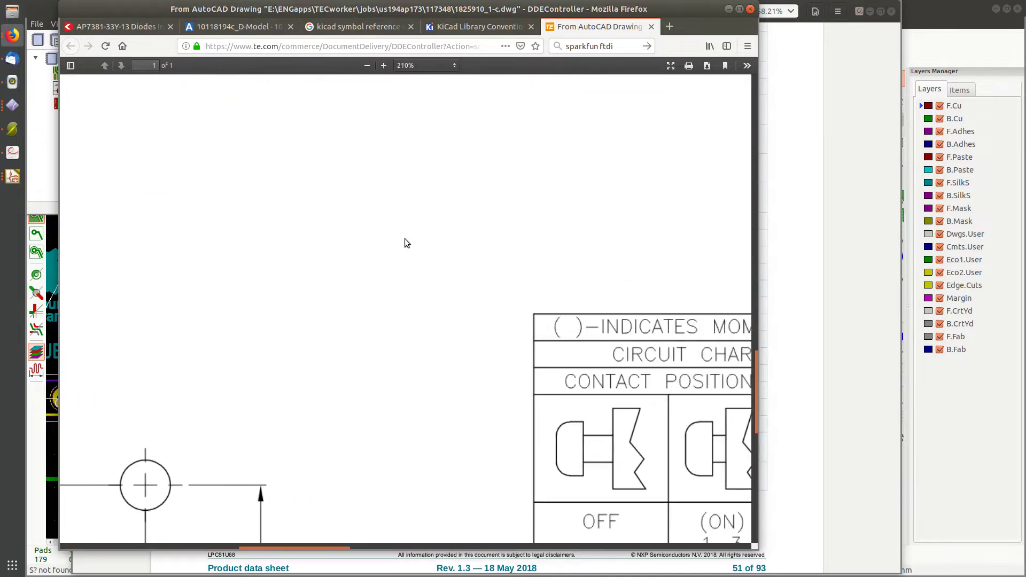
pyautogui.scroll(-4, 447, 339)
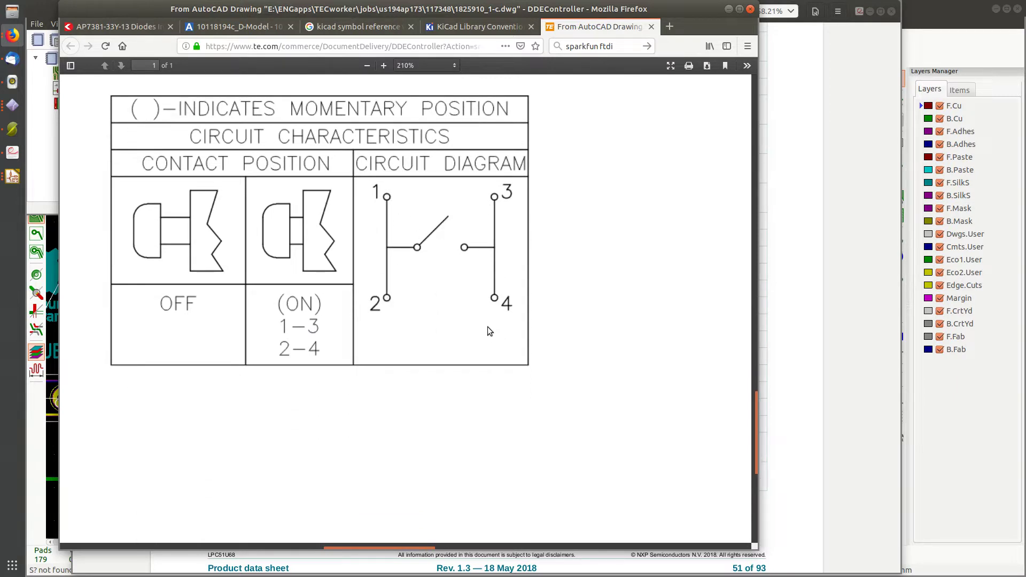
pyautogui.keyDown('ctrl'); pyautogui.scroll(-8, 442, 351); pyautogui.keyUp('ctrl')
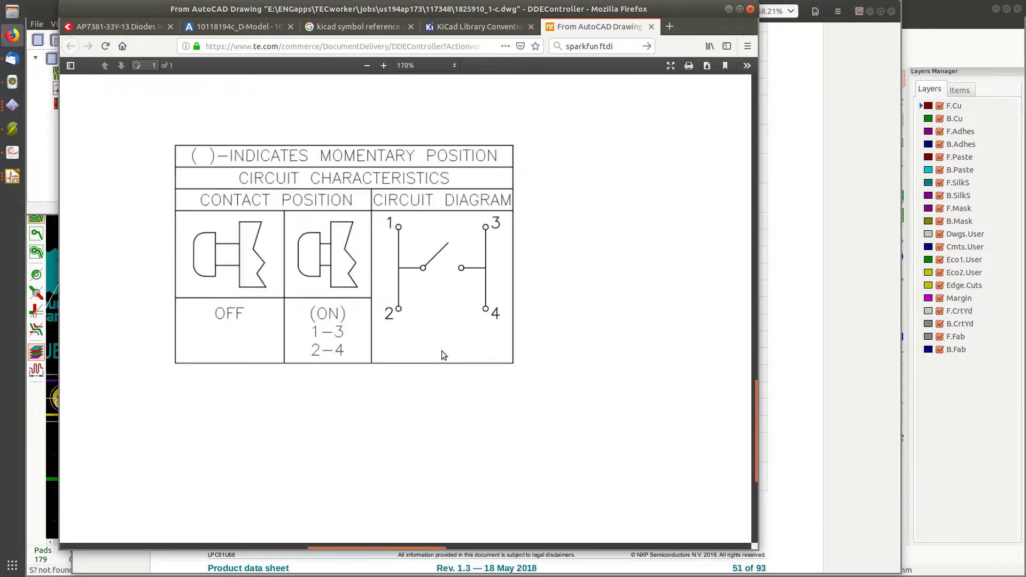
pyautogui.hscroll(-5, 216, 327)
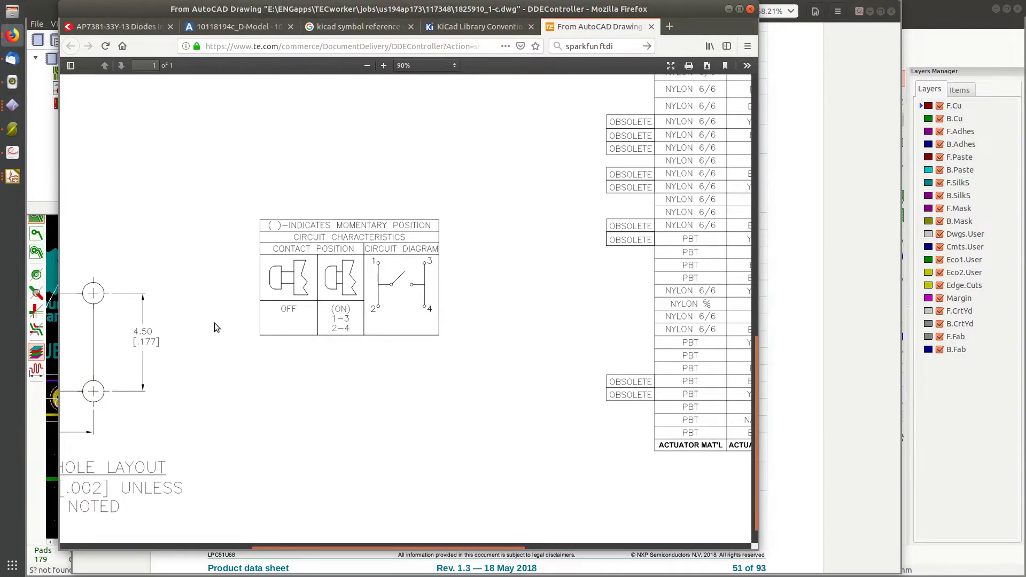
pyautogui.scroll(6, 216, 326)
pyautogui.scroll(5, 216, 327)
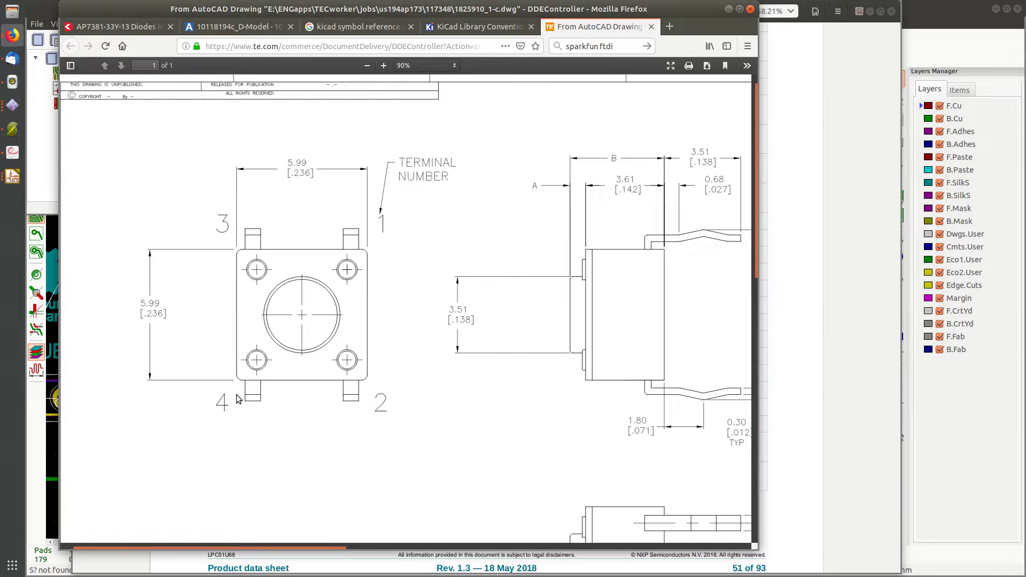
# - Return to the schematic, zoom out and save it
pyautogui.hotkey('alt', 'Tab')
pyautogui.hotkey('alt', 'Tab')
pyautogui.hotkey('alt', 'Tab')
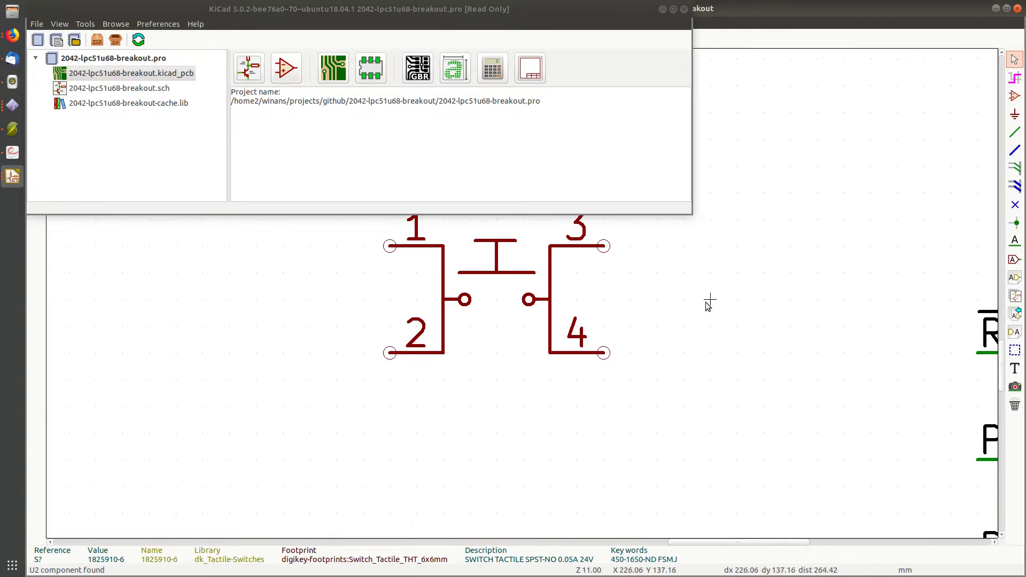
pyautogui.click(708, 305)
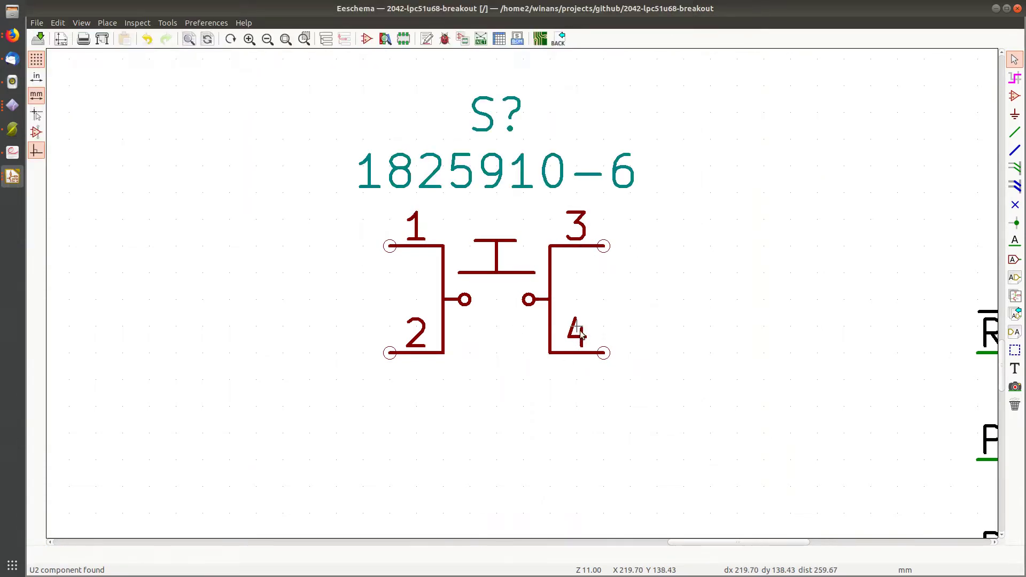
pyautogui.scroll(-3, 582, 335)
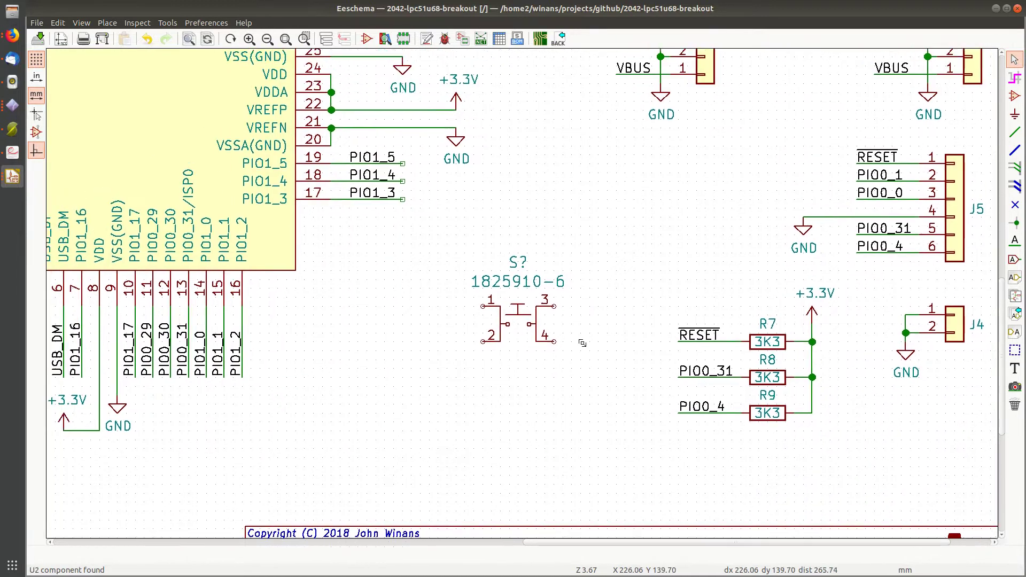
pyautogui.hotkey('ctrl', 's')
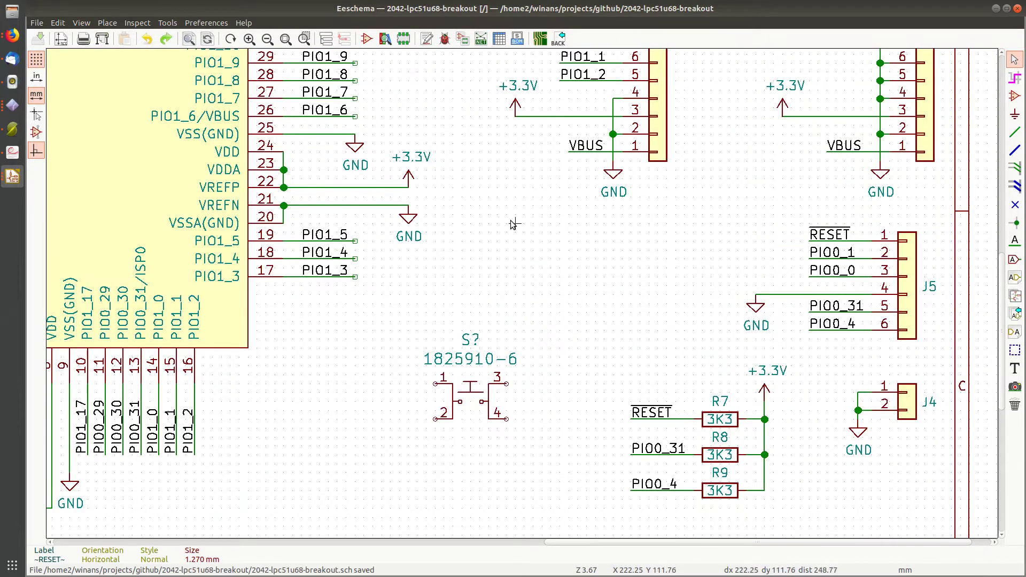
# - Run the electrical rules check, then open the S? switch reference for editing
pyautogui.click(444, 39)
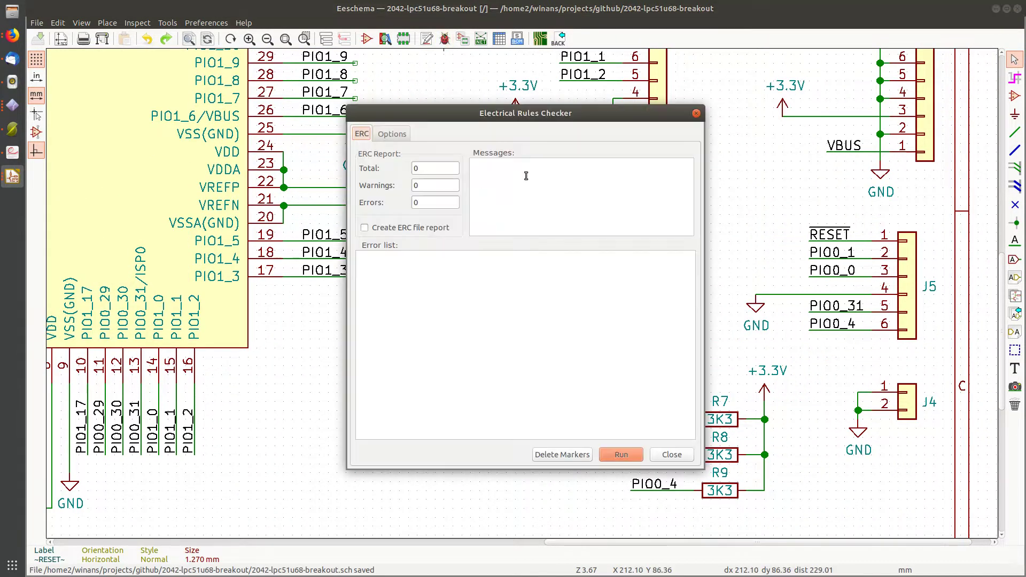
pyautogui.click(622, 454)
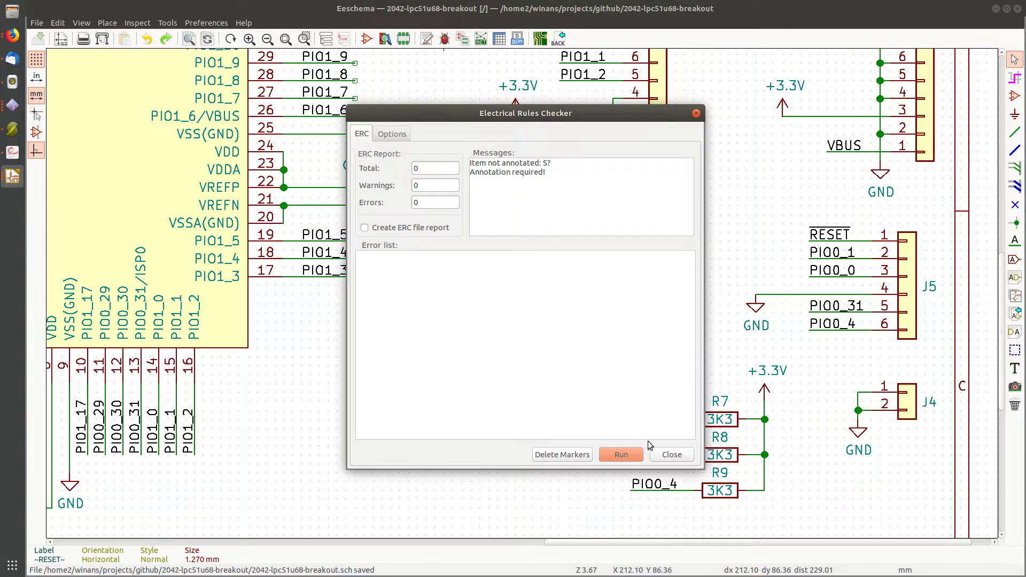
pyautogui.click(653, 453)
pyautogui.doubleClick(478, 342)
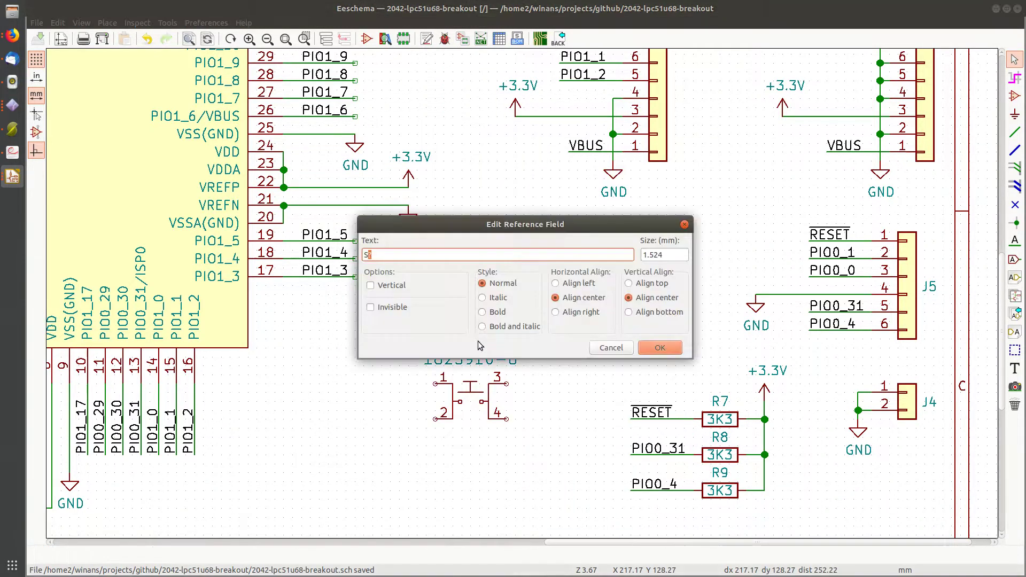
# - Annotate the switch as S1, rerun the rules check and save
pyautogui.write('S1')
pyautogui.press('Return')
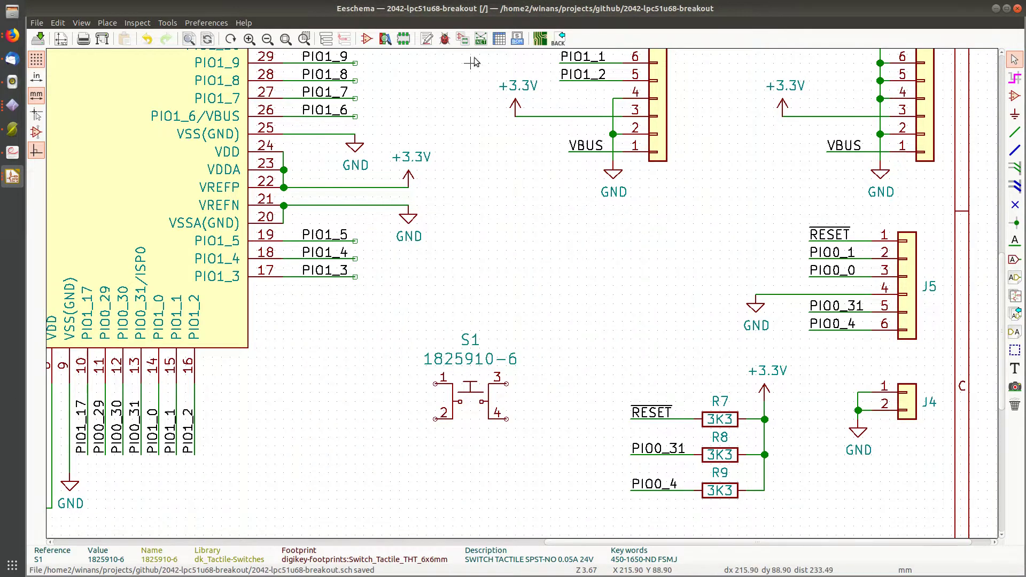
pyautogui.click(443, 40)
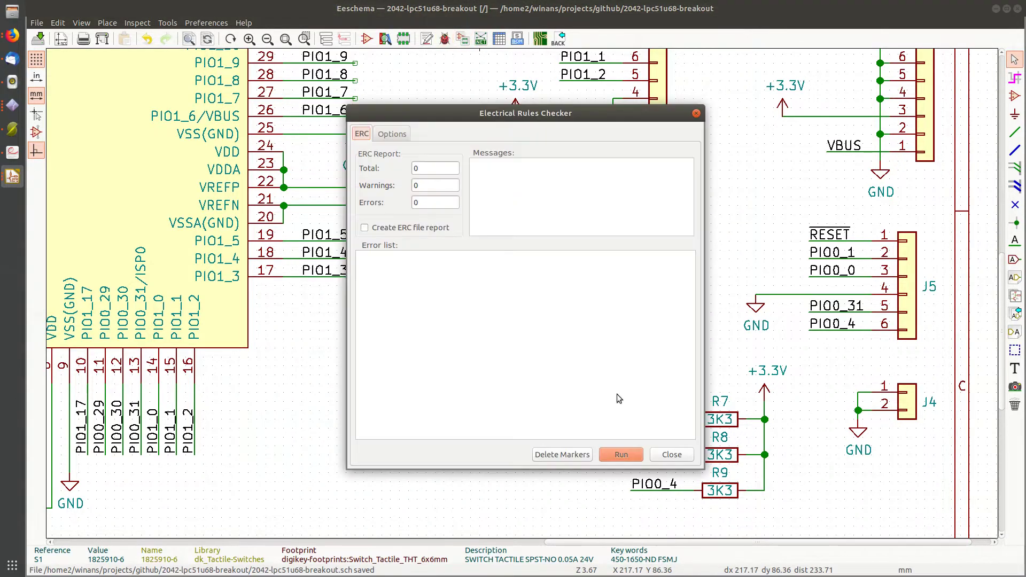
pyautogui.click(622, 455)
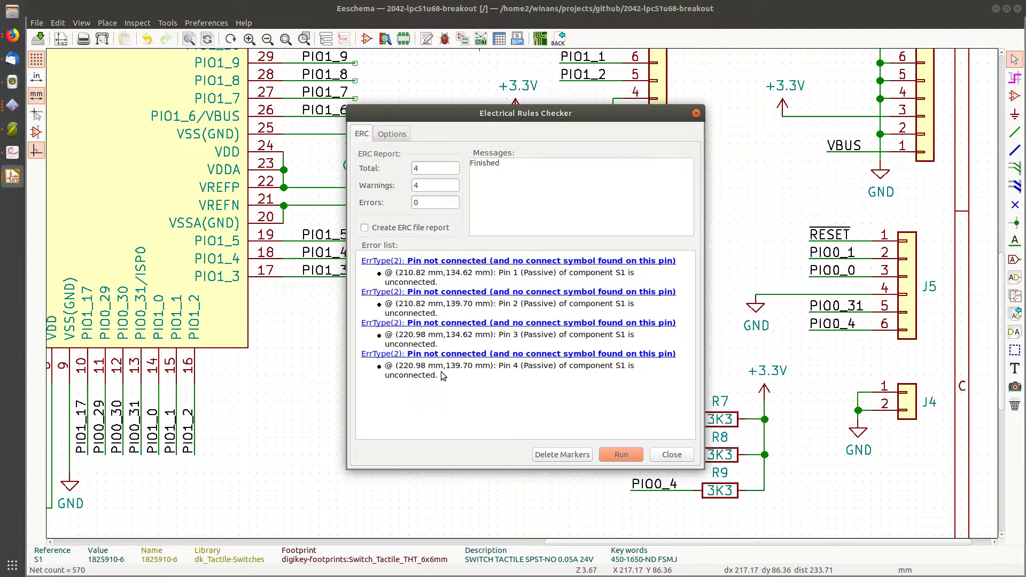
pyautogui.click(676, 455)
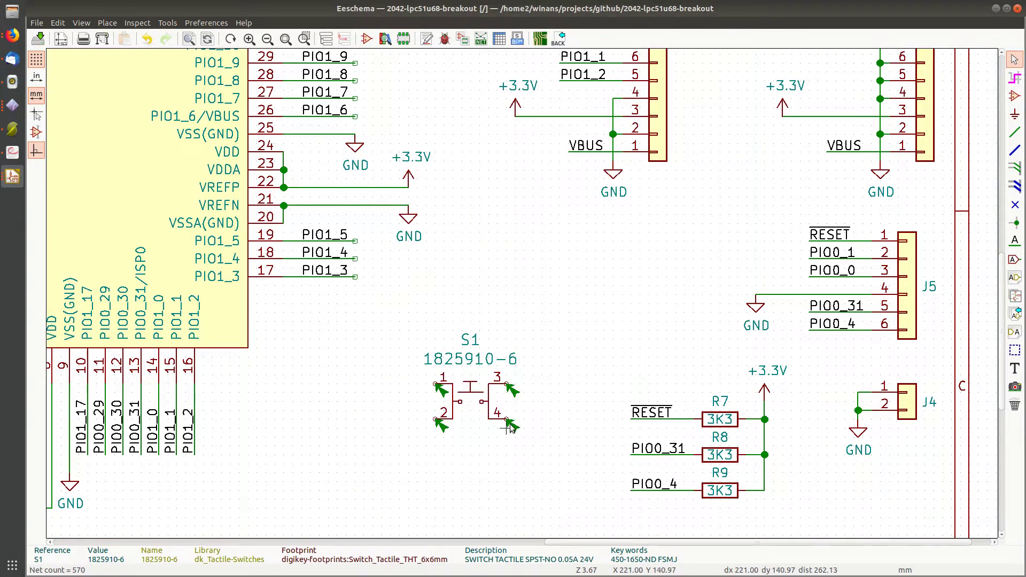
pyautogui.hotkey('ctrl', 's')
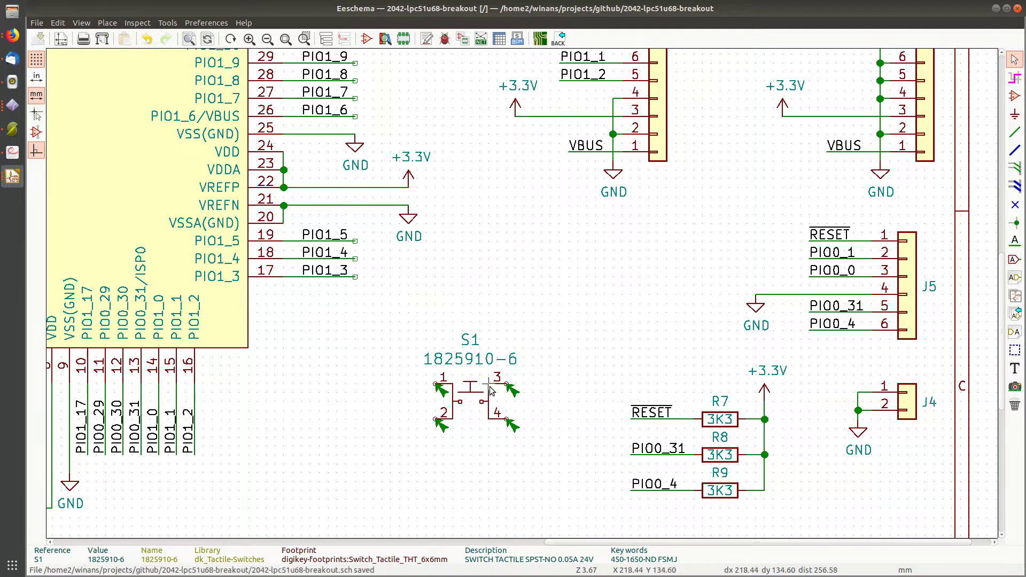
# - Delete switch S1, clear the old ERC markers and rerun the check
pyautogui.moveTo(426, 331); pyautogui.dragTo(532, 455)
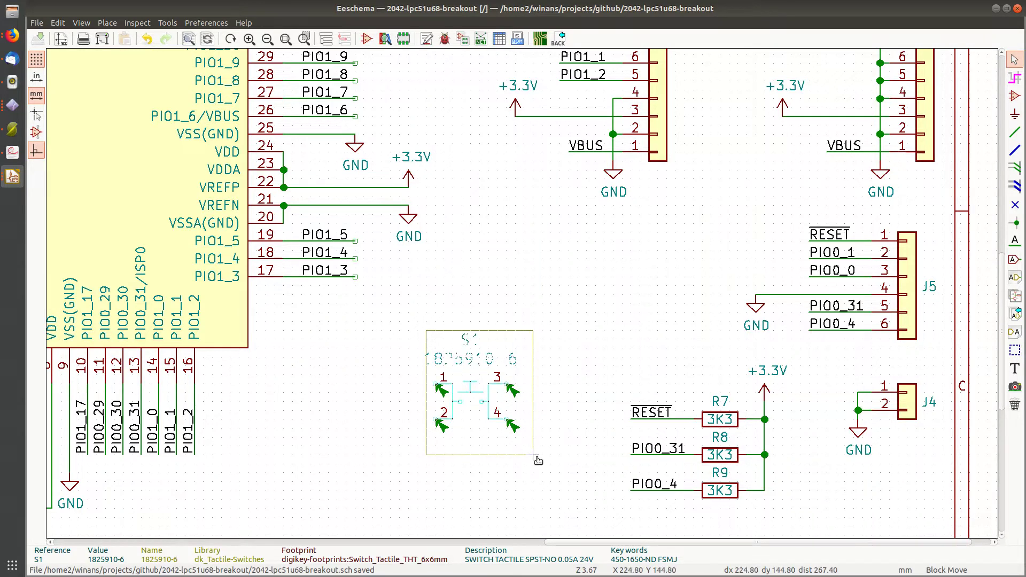
pyautogui.press('Delete')
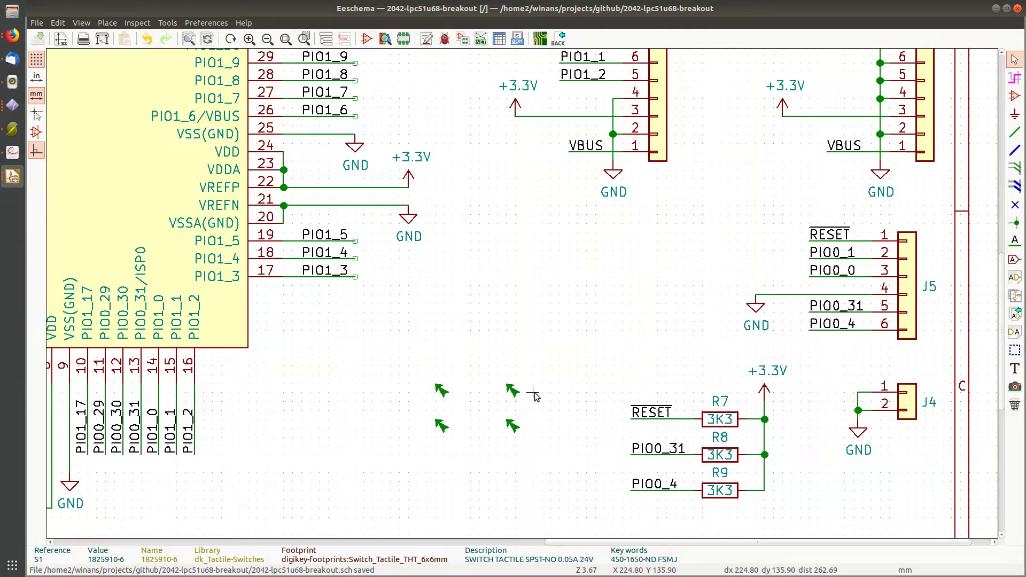
pyautogui.click(445, 39)
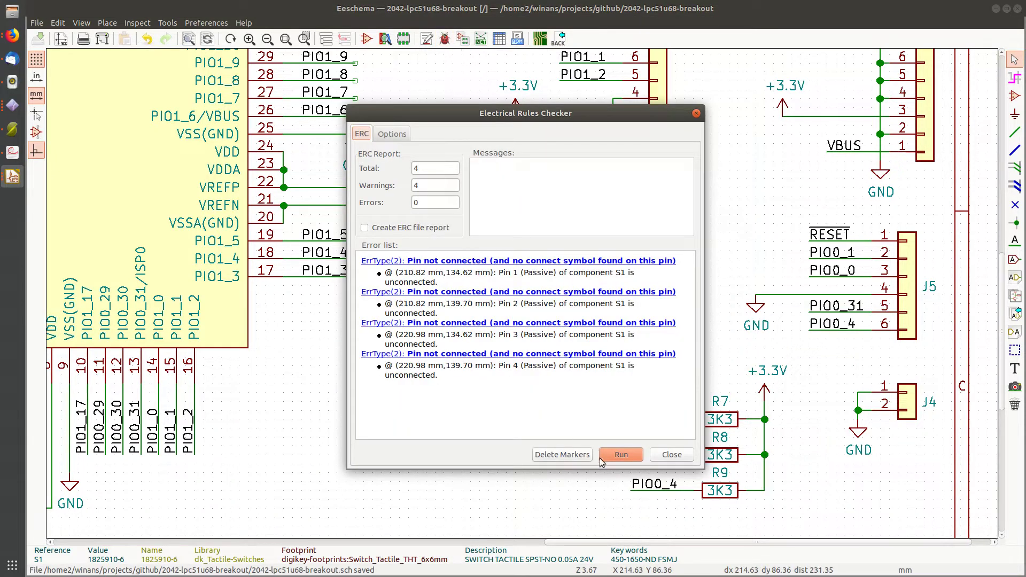
pyautogui.click(567, 454)
pyautogui.click(620, 454)
pyautogui.click(668, 454)
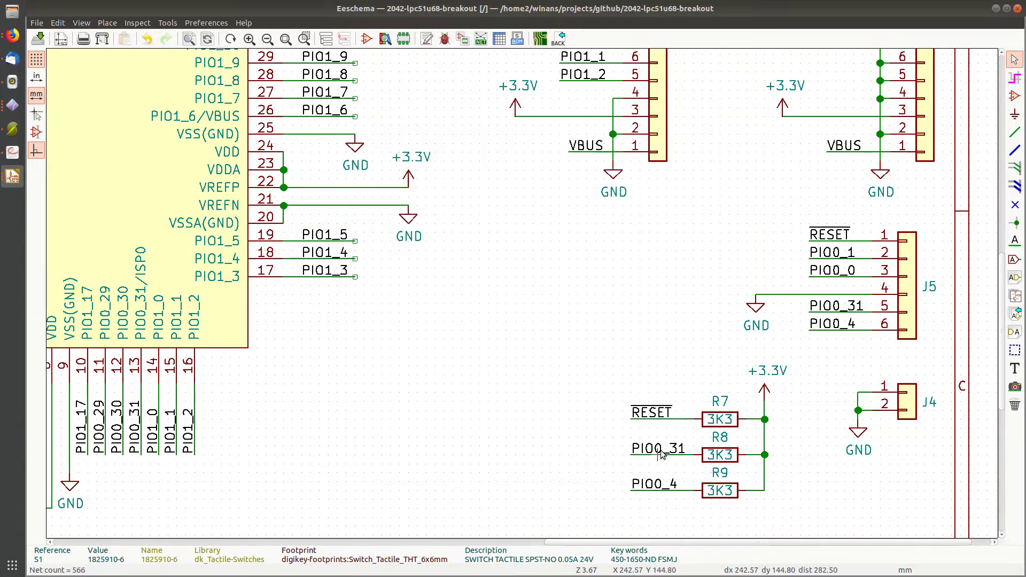
# - Copy the +3.3V power symbol onto J5 pin 4's wire and save
pyautogui.click(881, 179)
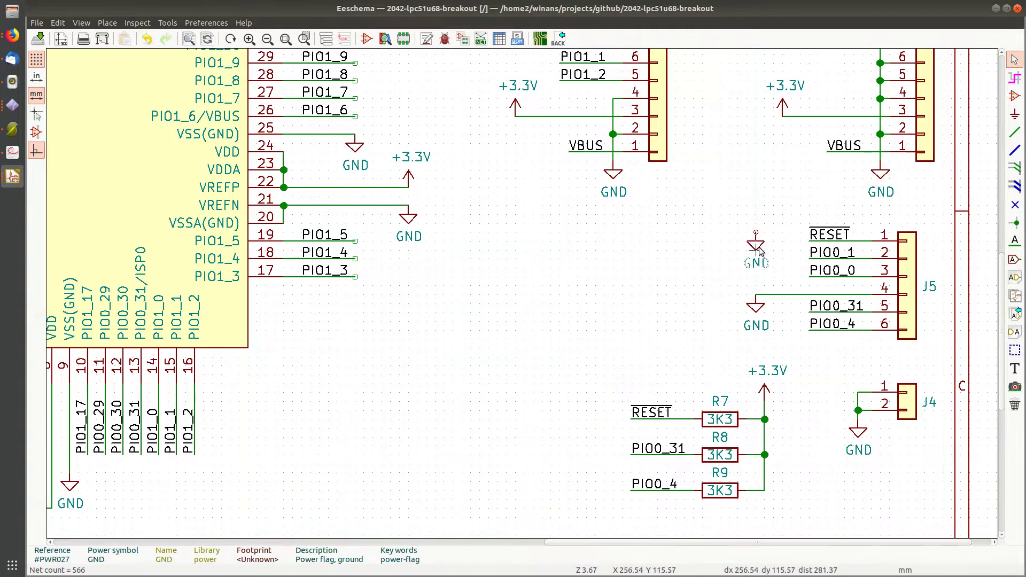
pyautogui.click(783, 110)
pyautogui.press('c')
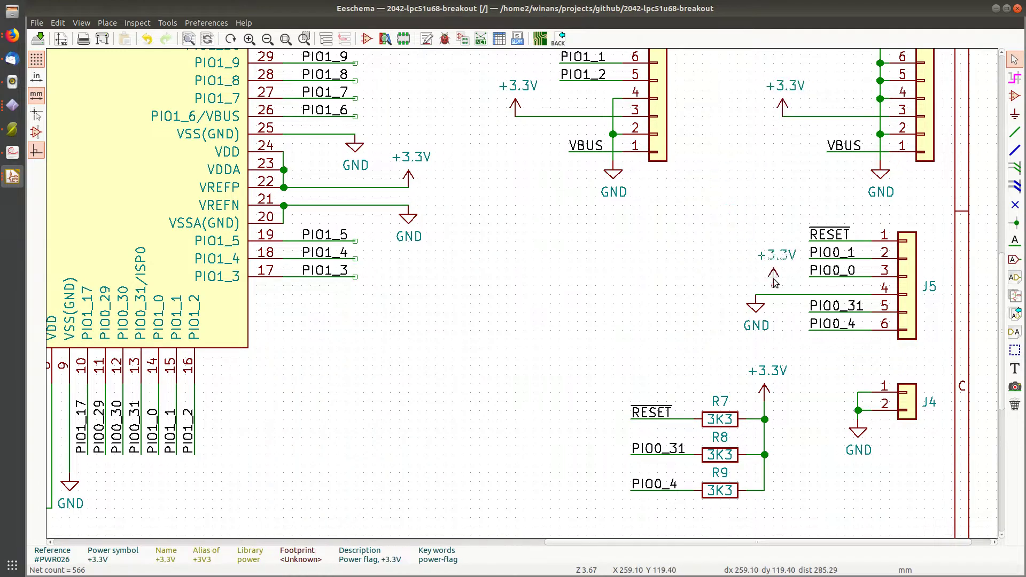
pyautogui.click(773, 294)
pyautogui.hotkey('ctrl', 's')
# - Run ERC and jump to the #FLG0101–U1 power-output pin conflict
pyautogui.click(445, 39)
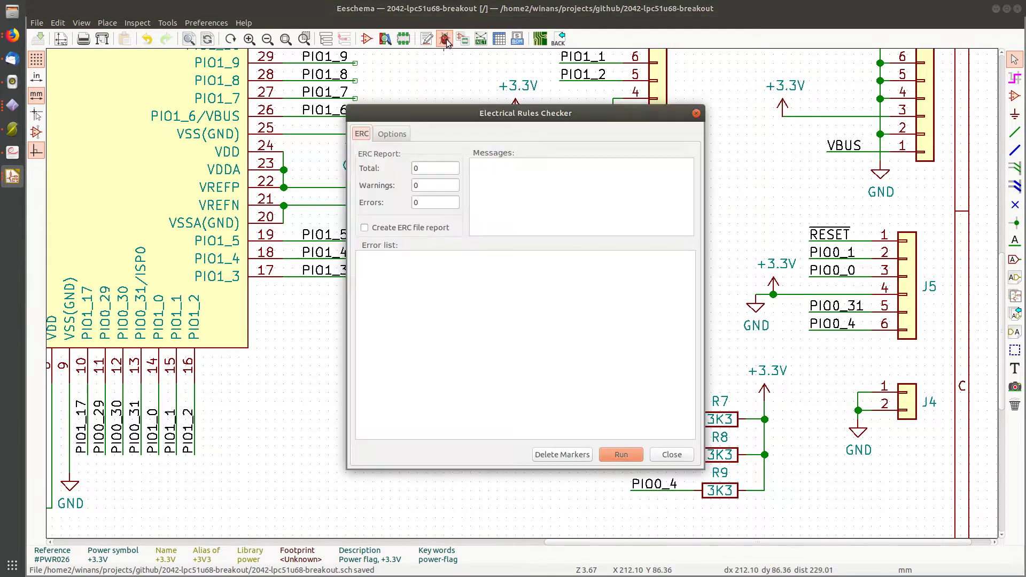
pyautogui.click(619, 454)
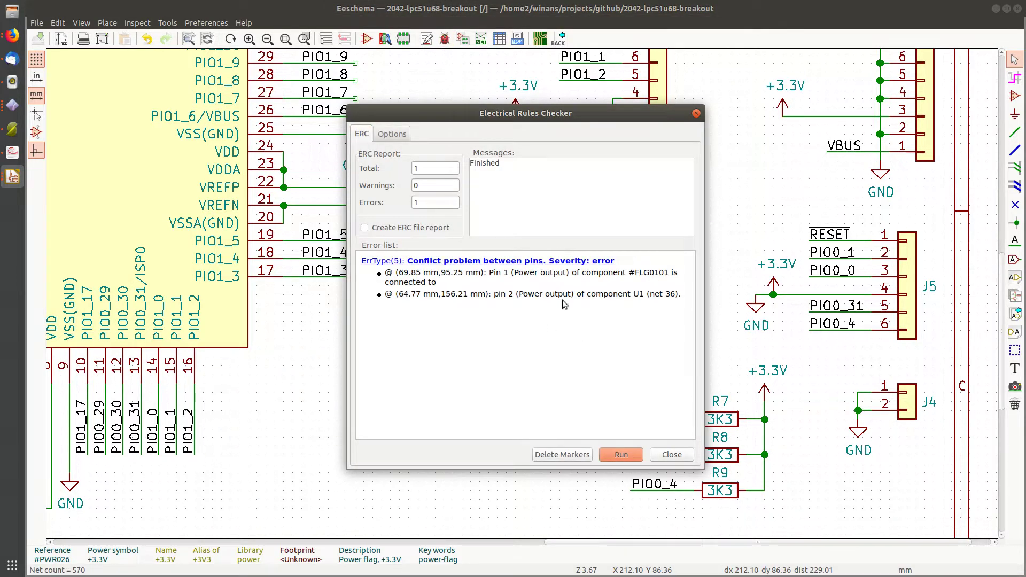
pyautogui.click(521, 262)
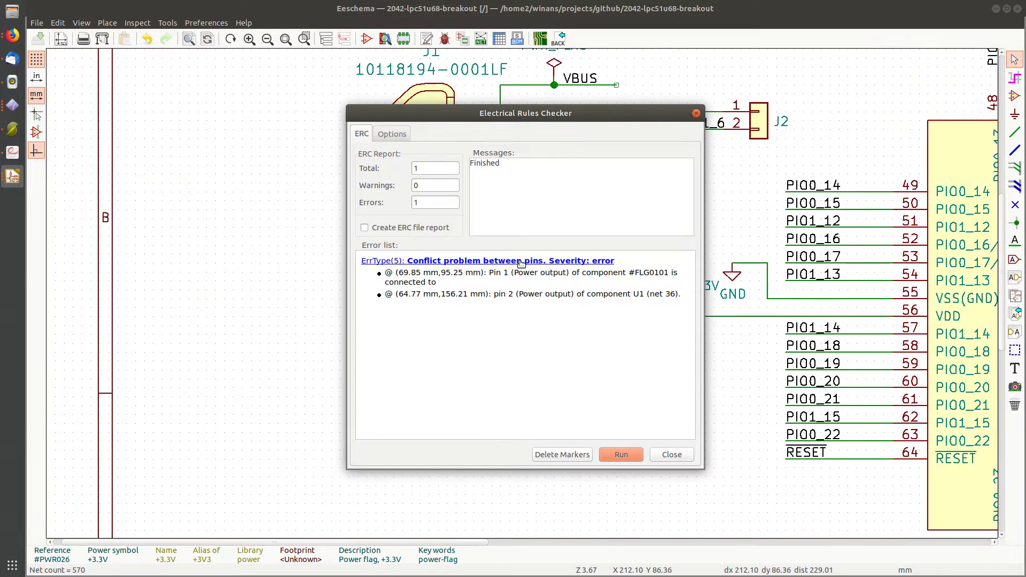
# - Delete the +3.3V symbol from J5 pin 4, leaving only GND, and save
pyautogui.click(671, 454)
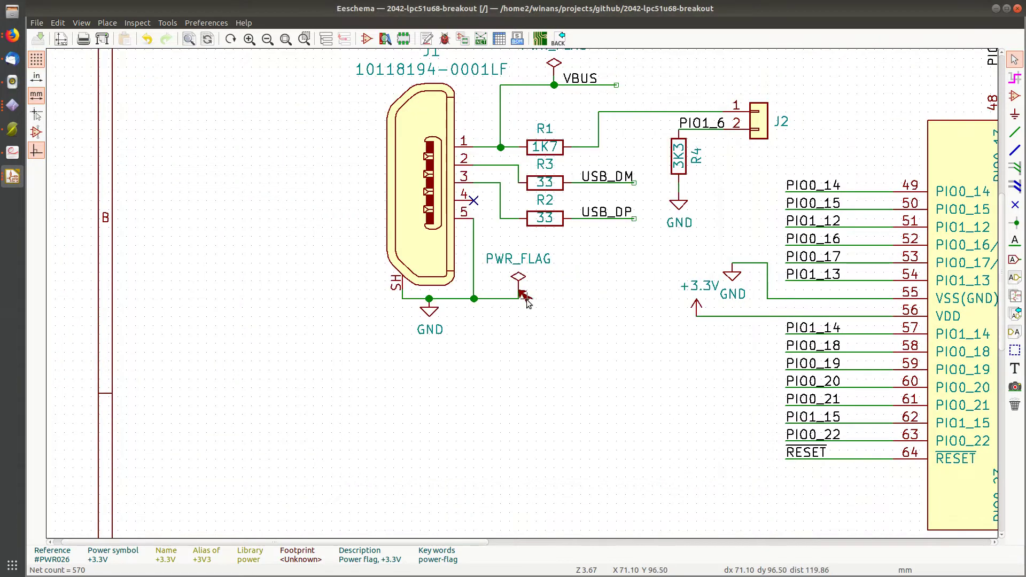
pyautogui.scroll(-5, 526, 300)
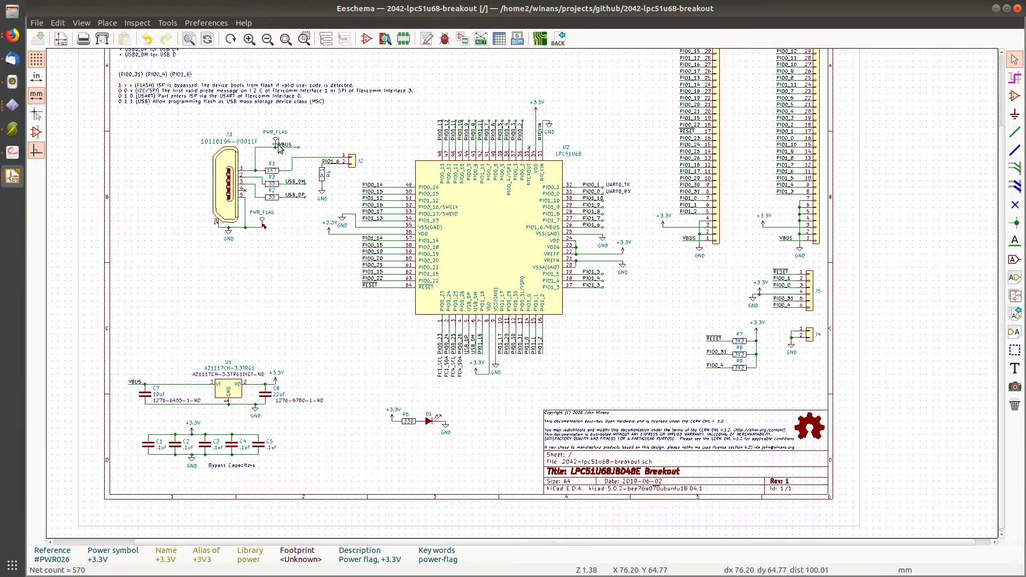
pyautogui.moveTo(669, 334); pyautogui.dragTo(492, 267, button='middle')
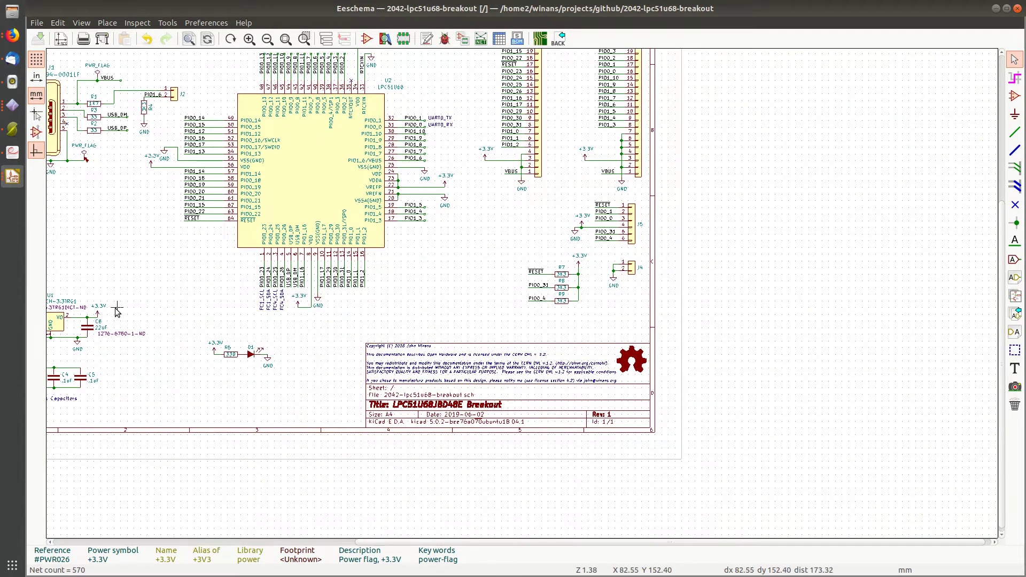
pyautogui.scroll(3, 558, 214)
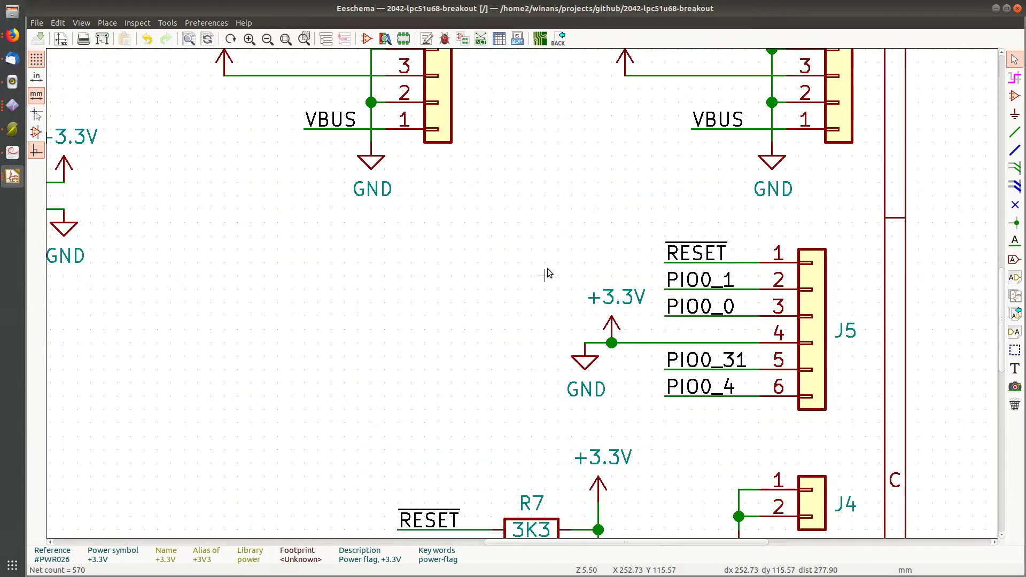
pyautogui.moveTo(547, 267); pyautogui.dragTo(451, 268, button='middle')
pyautogui.click(516, 325)
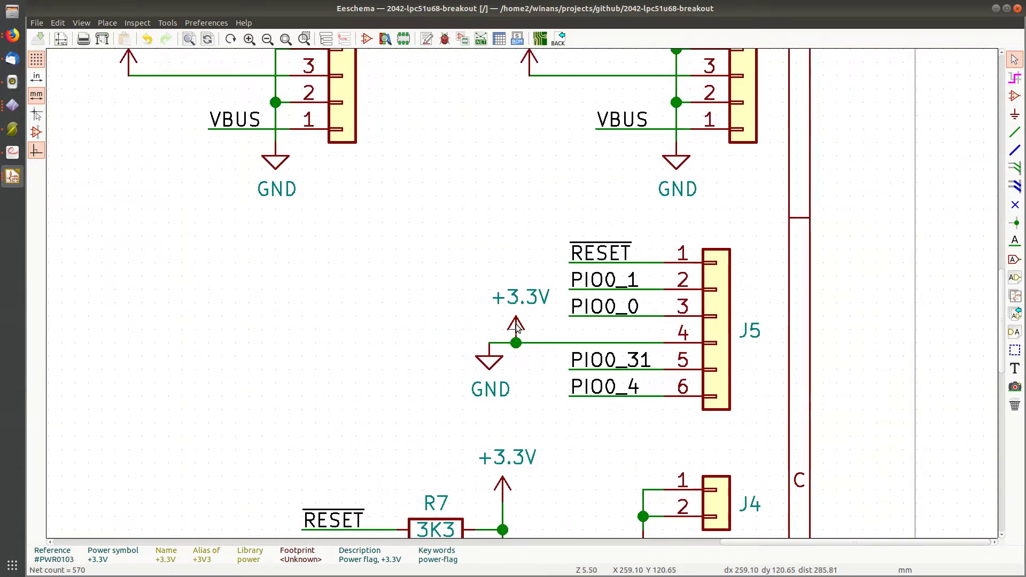
pyautogui.press('Delete')
pyautogui.scroll(-2, 435, 316)
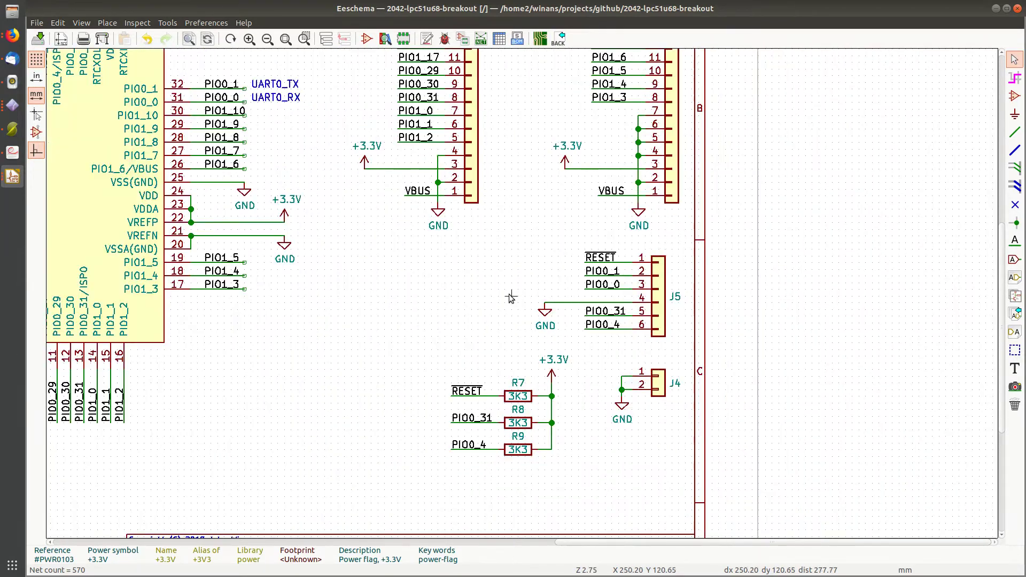
pyautogui.hotkey('ctrl', 's')
pyautogui.moveTo(505, 289); pyautogui.dragTo(689, 284, button='middle')
# - Place a 1825910-6 switch from the symbol history below the MCU
pyautogui.click(1013, 96)
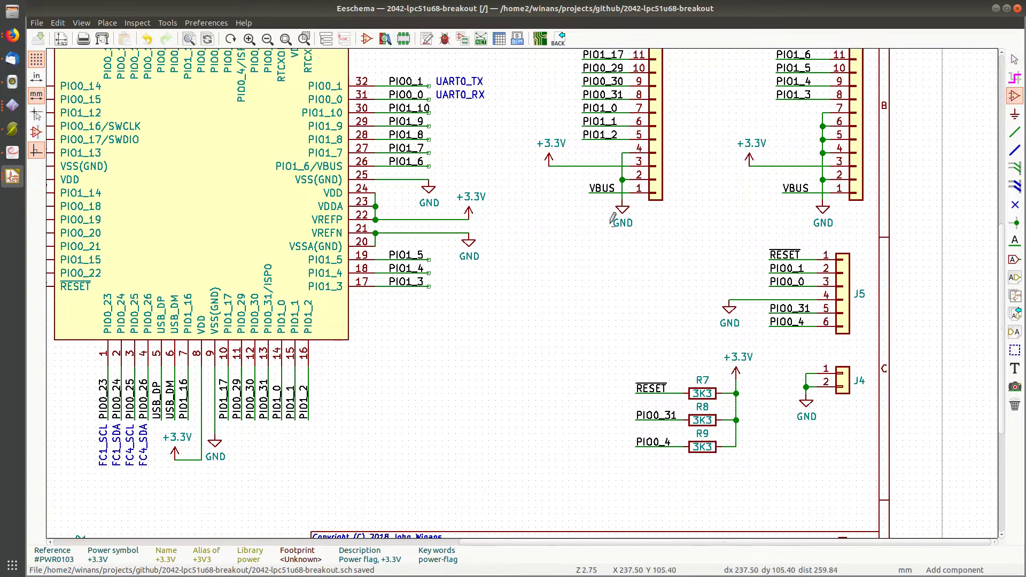
pyautogui.click(464, 347)
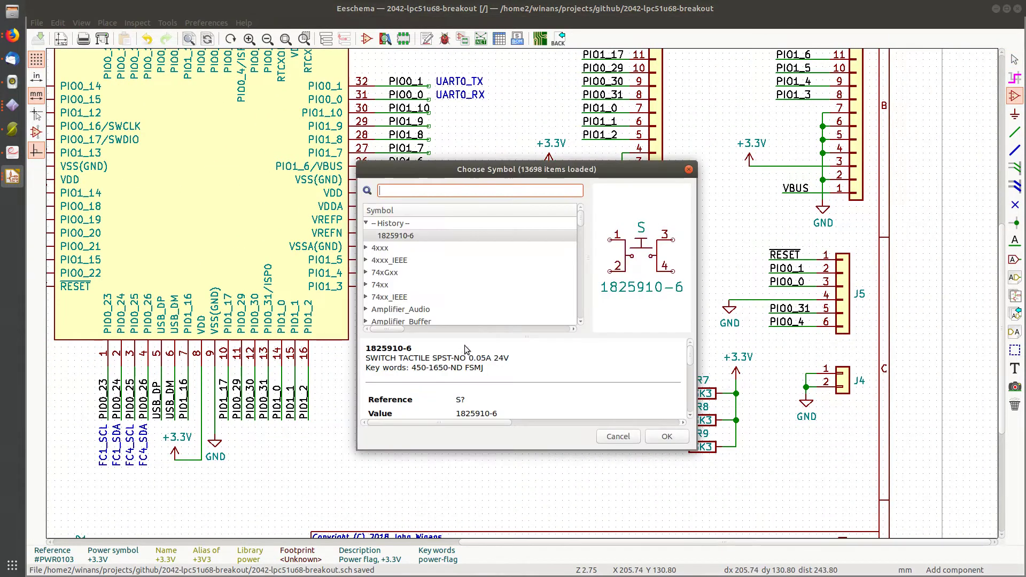
pyautogui.doubleClick(404, 237)
pyautogui.click(462, 415)
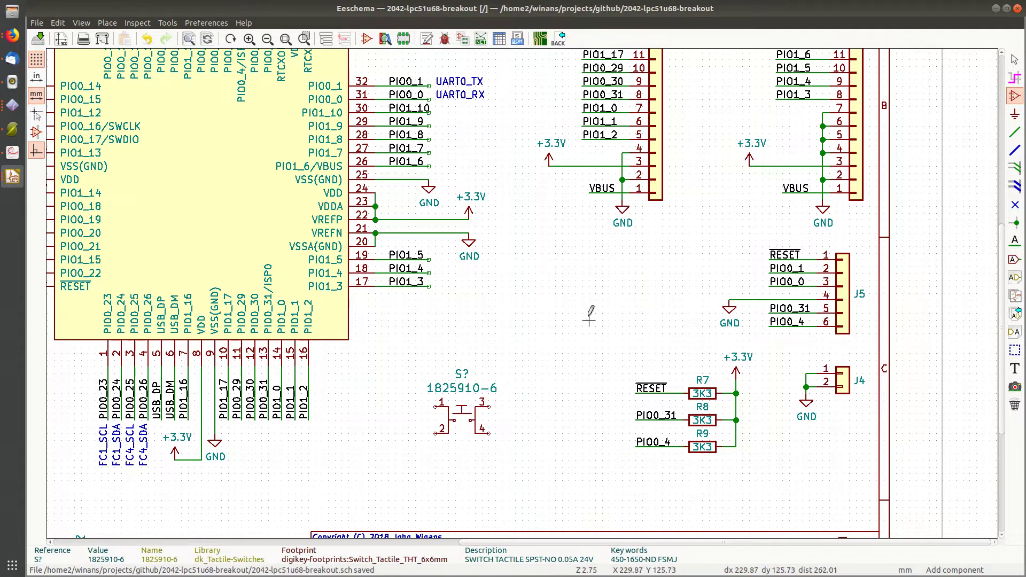
pyautogui.press('Escape')
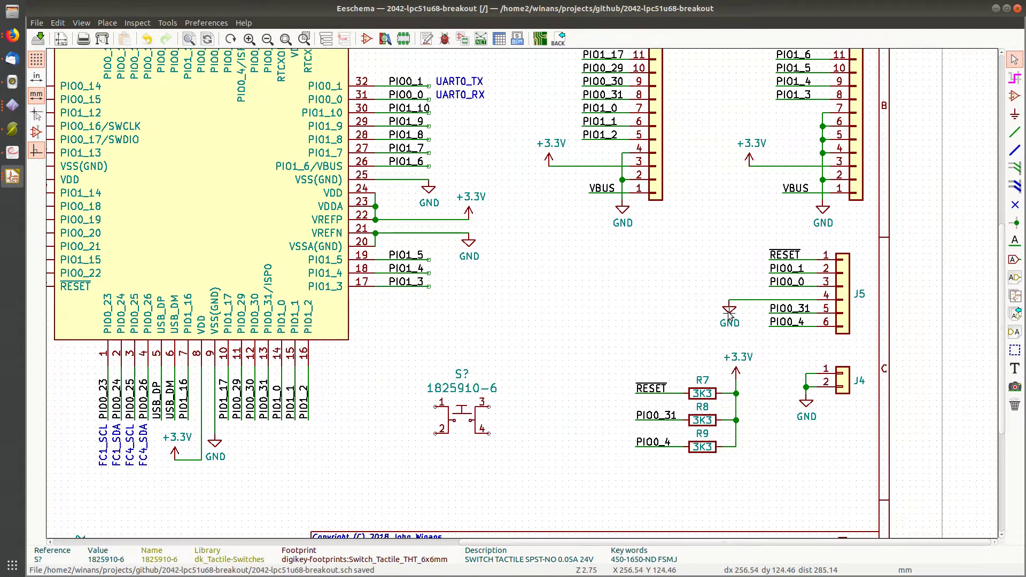
# - Add GND on switch pin 4 and +3.3V wired to pin 3
pyautogui.press('c')
pyautogui.click(496, 439)
pyautogui.press('c')
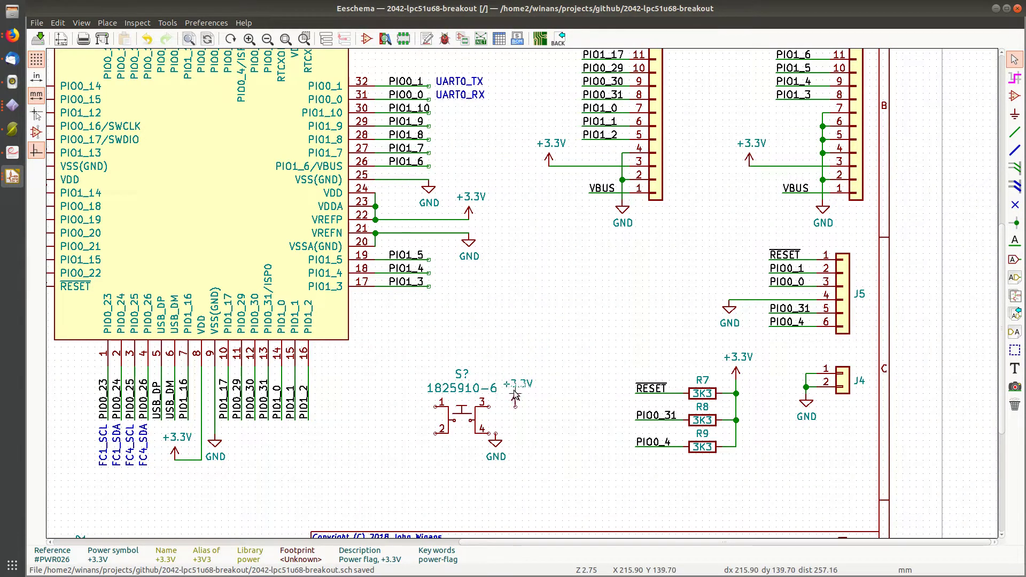
pyautogui.click(515, 406)
pyautogui.press('w')
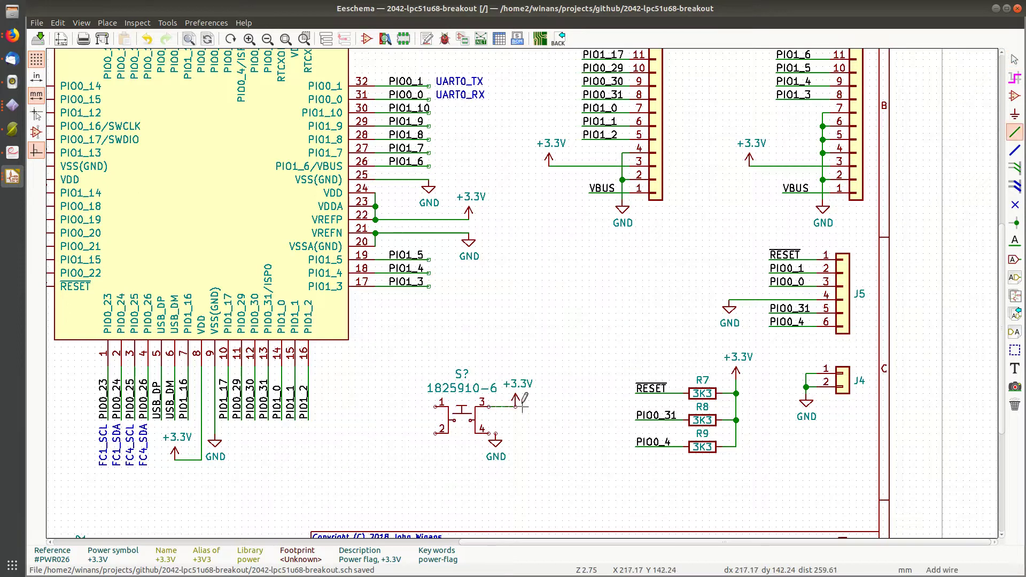
pyautogui.click(515, 406)
pyautogui.press('Escape')
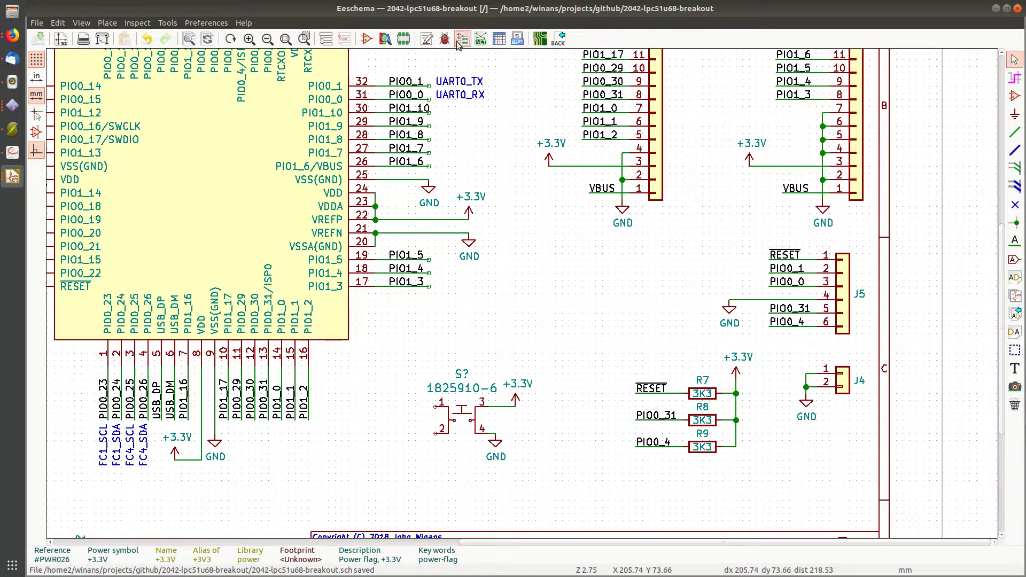
# - Clear the old error markers and rerun the electrical rules check
pyautogui.click(445, 38)
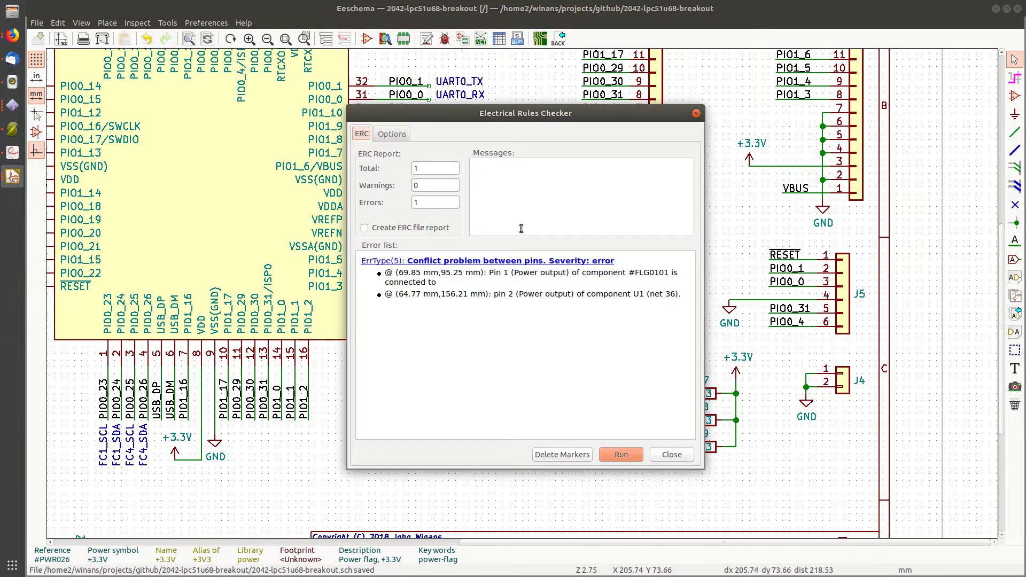
pyautogui.click(563, 455)
pyautogui.click(621, 451)
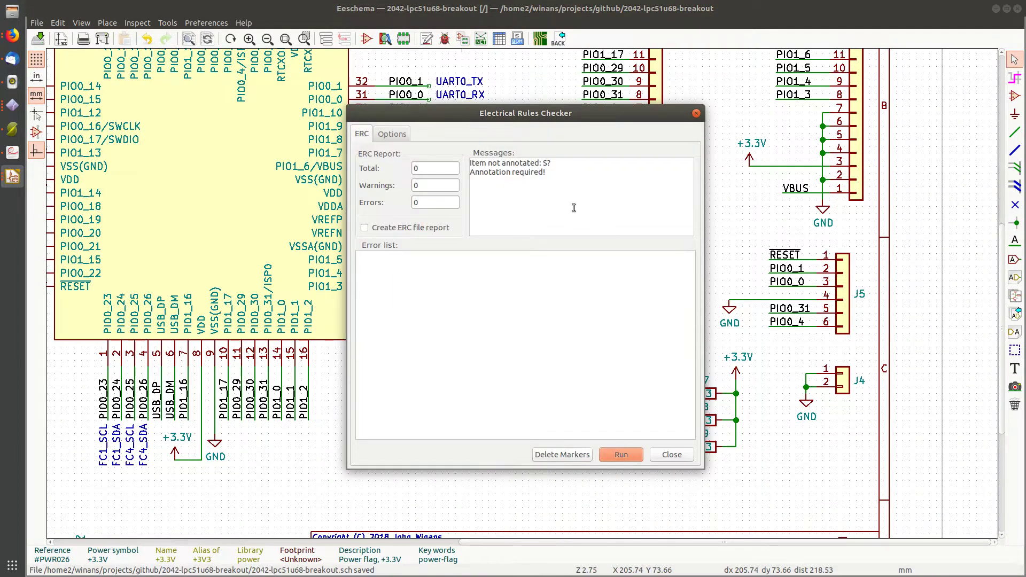
pyautogui.click(671, 455)
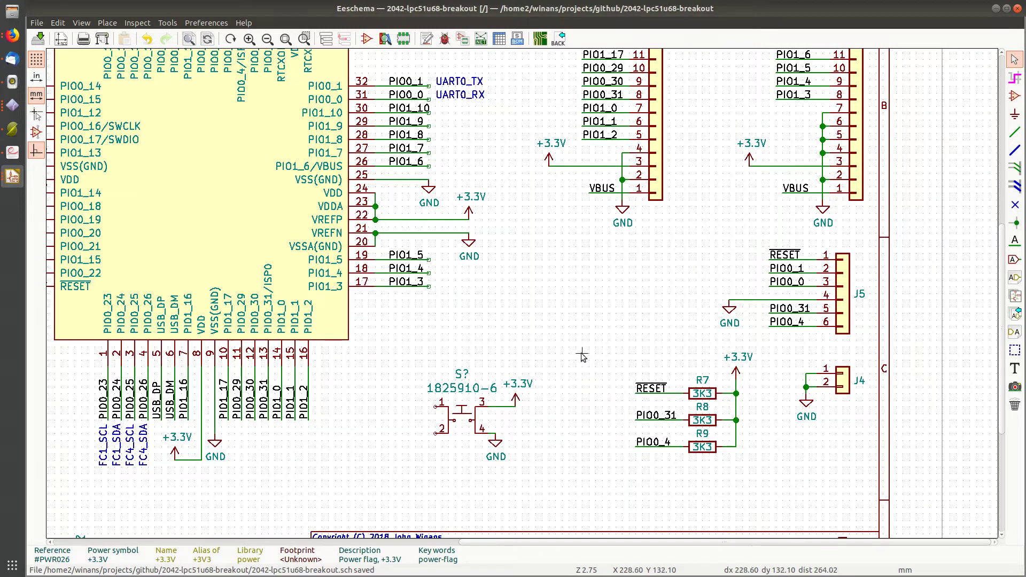
# - Change the switch reference from S? to S1 and rerun ERC, which flags pins 1 and 2
pyautogui.doubleClick(462, 375)
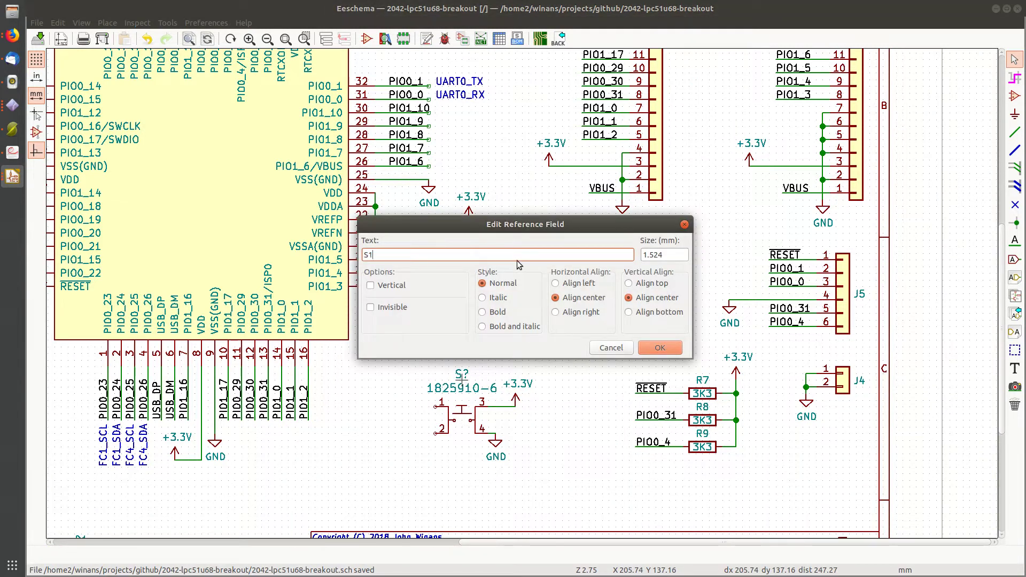
pyautogui.write('S1')
pyautogui.press('Return')
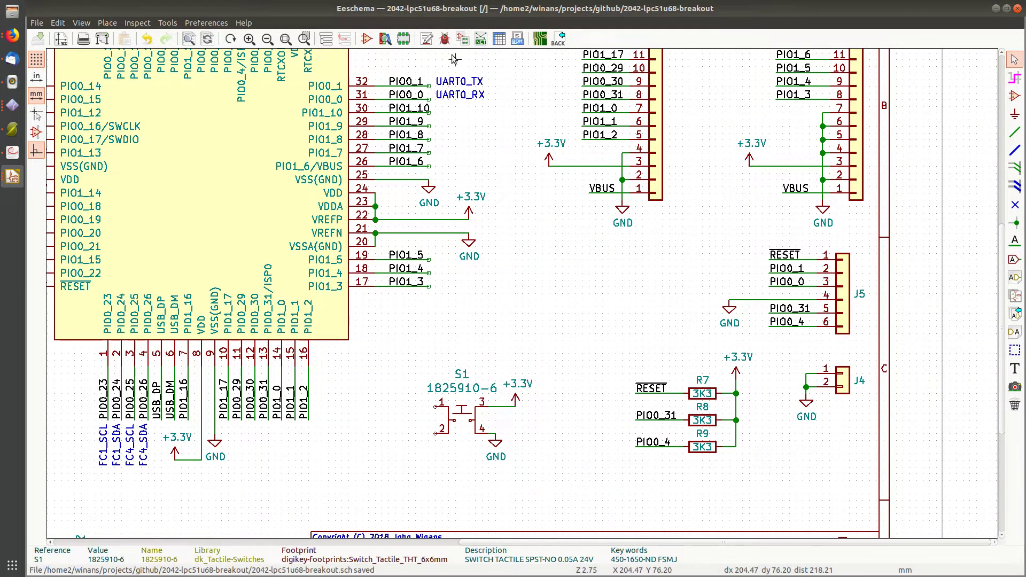
pyautogui.click(445, 38)
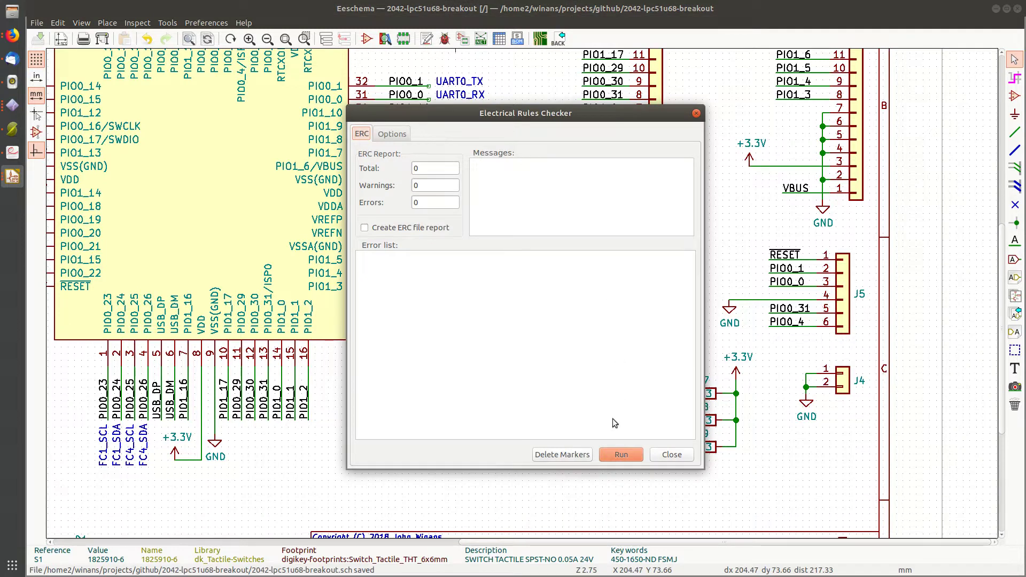
pyautogui.click(620, 454)
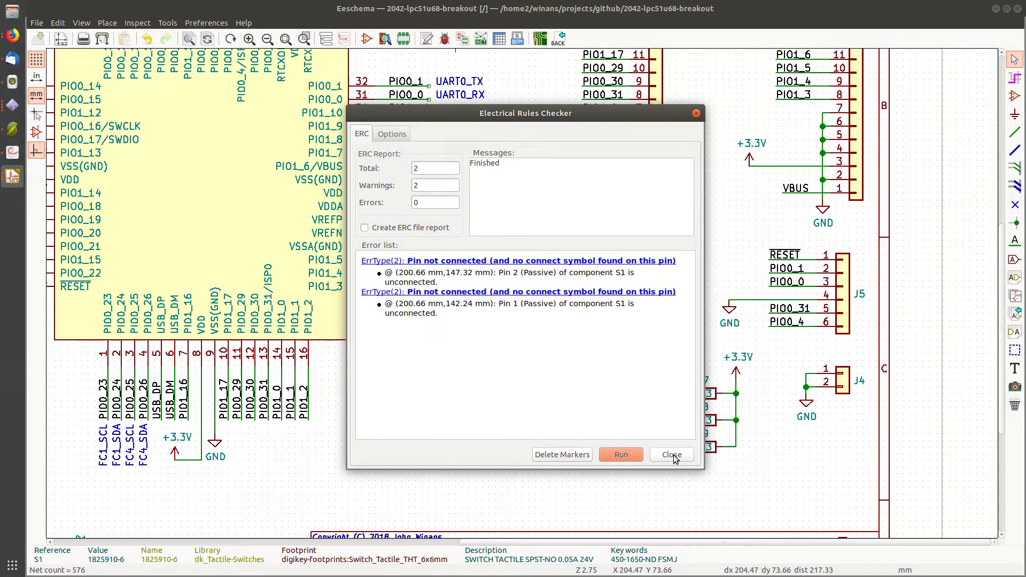
pyautogui.click(672, 454)
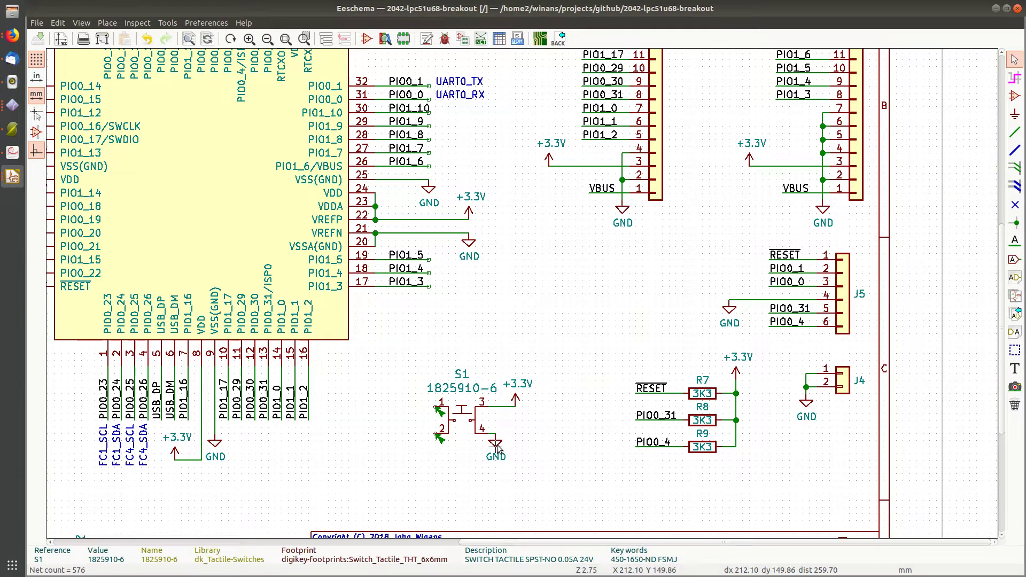
# - Place a copied GND symbol below S1, wire it to pin 2, and save
pyautogui.press('c')
pyautogui.click(416, 459)
pyautogui.press('w')
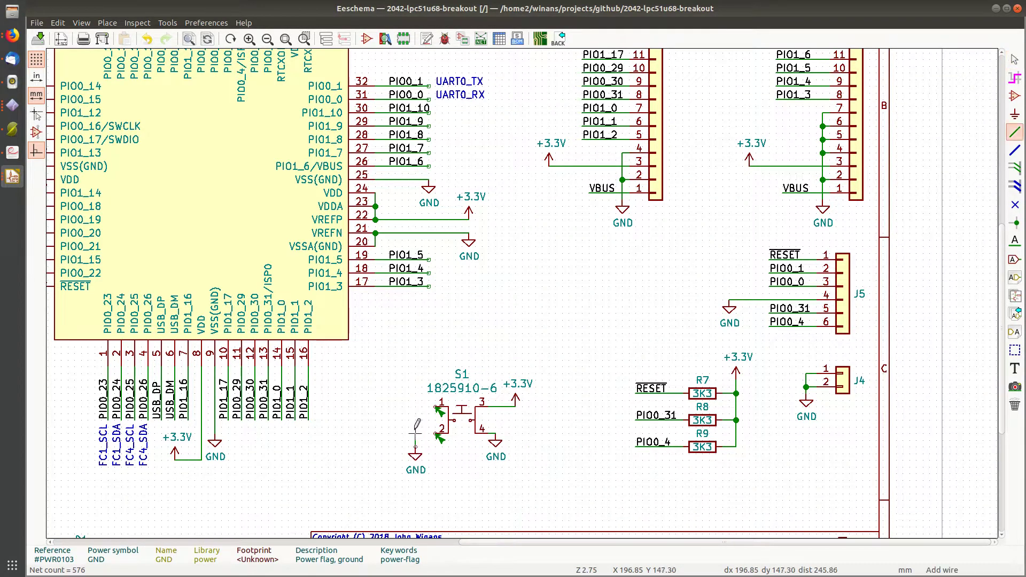
pyautogui.click(437, 433)
pyautogui.press('Escape')
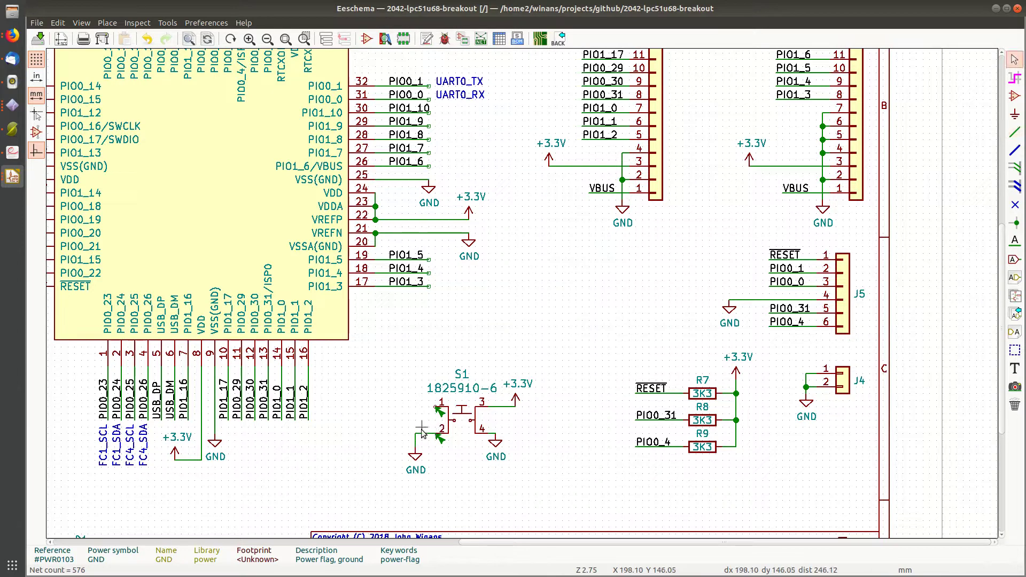
pyautogui.hotkey('ctrl', 's')
pyautogui.scroll(3, 422, 428)
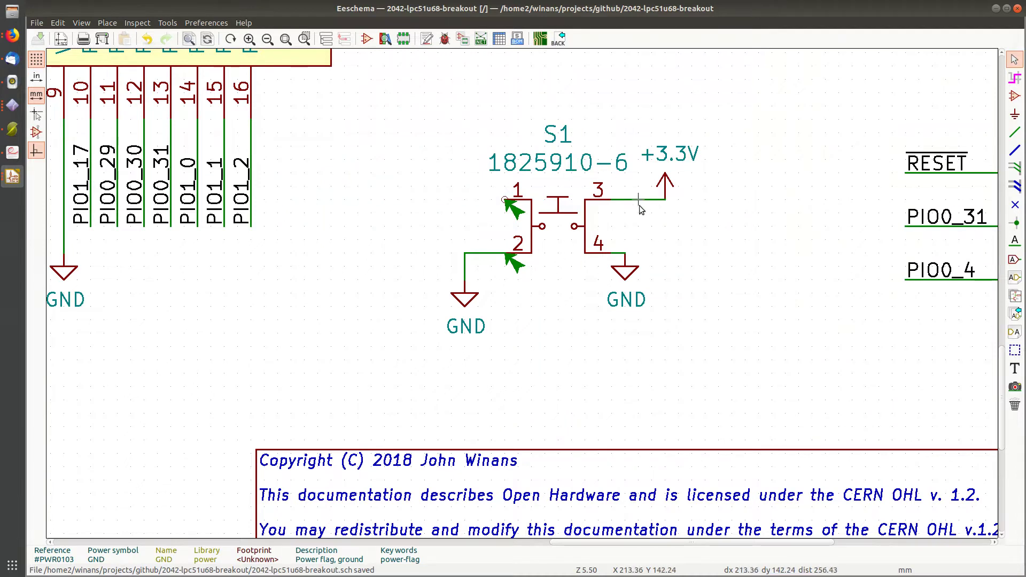
# - Clear markers and rerun ERC, leaving only S1 pin 1 flagged, then pan around S1
pyautogui.click(444, 39)
pyautogui.click(565, 455)
pyautogui.click(629, 454)
pyautogui.click(672, 455)
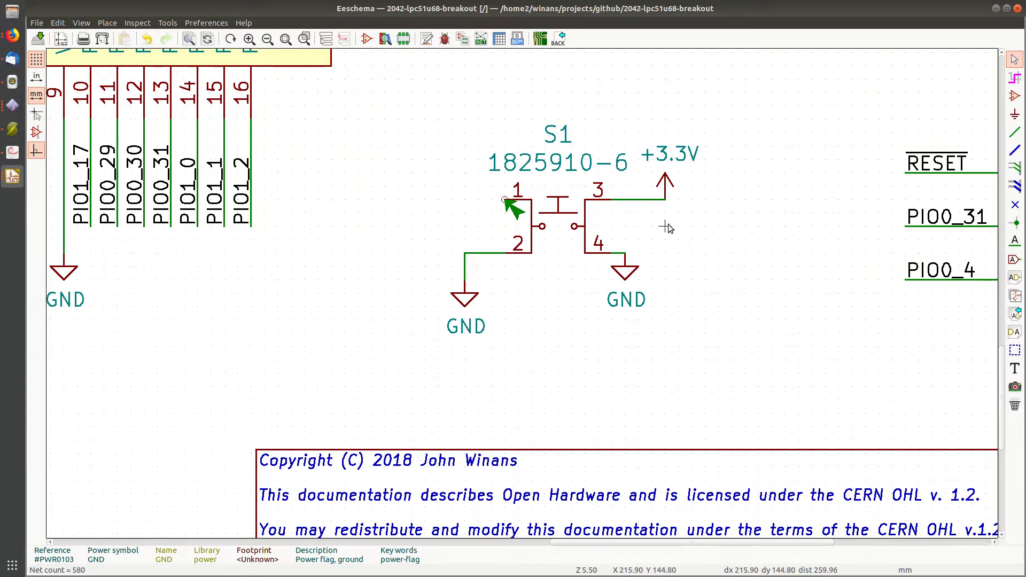
pyautogui.scroll(-2, 636, 251)
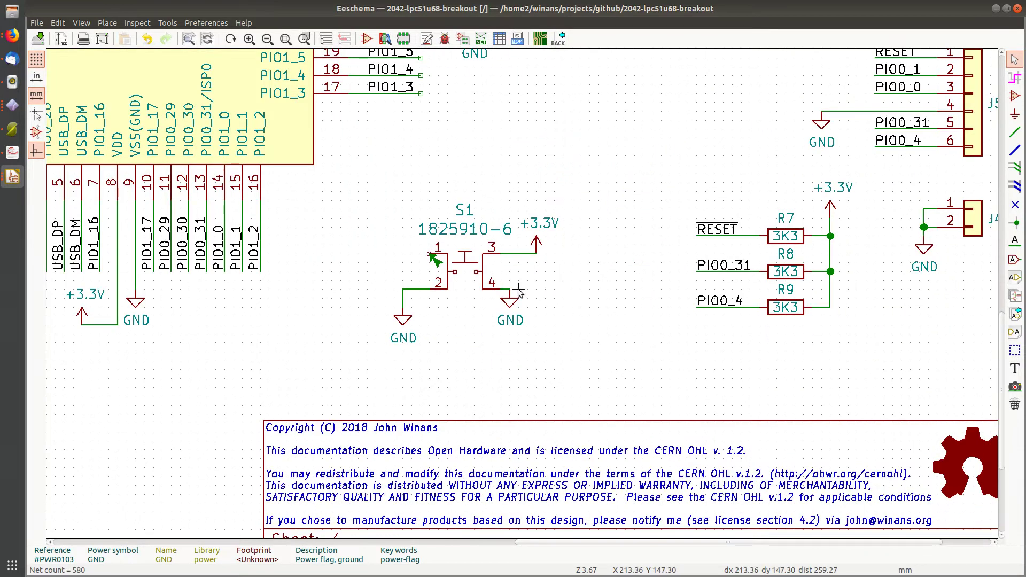
pyautogui.moveTo(495, 276); pyautogui.dragTo(422, 225, button='middle')
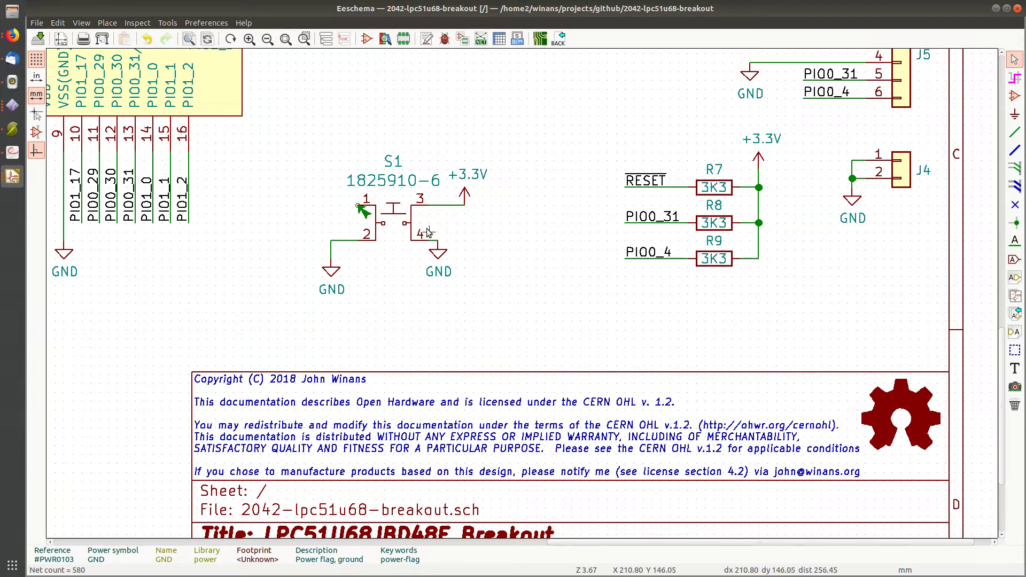
pyautogui.scroll(1, 429, 219)
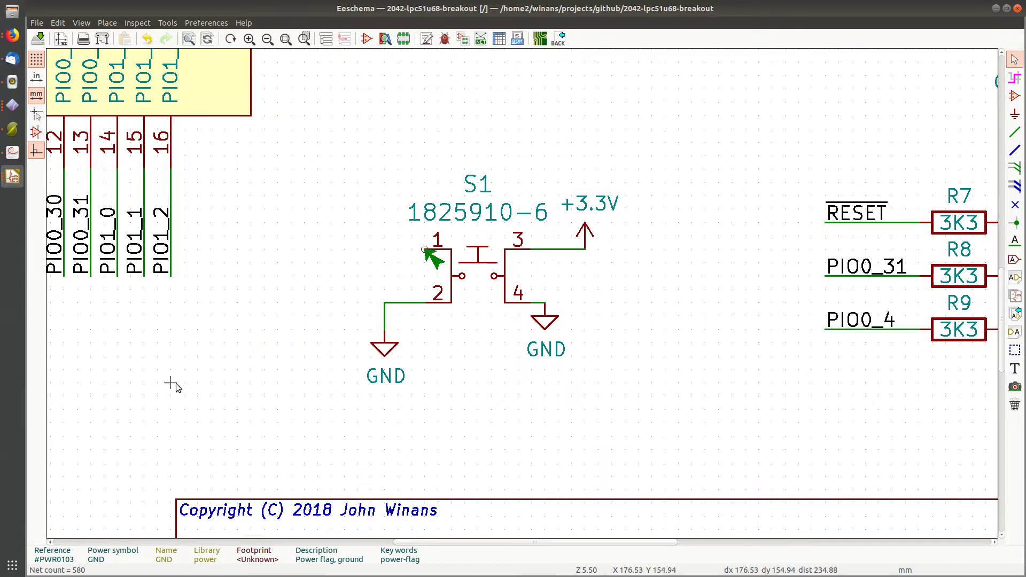
# - Open regulator U1's AZ1117 symbol in the Symbol Library Editor, then return to the schematic
pyautogui.scroll(2, 166, 390)
pyautogui.scroll(-5, 198, 379)
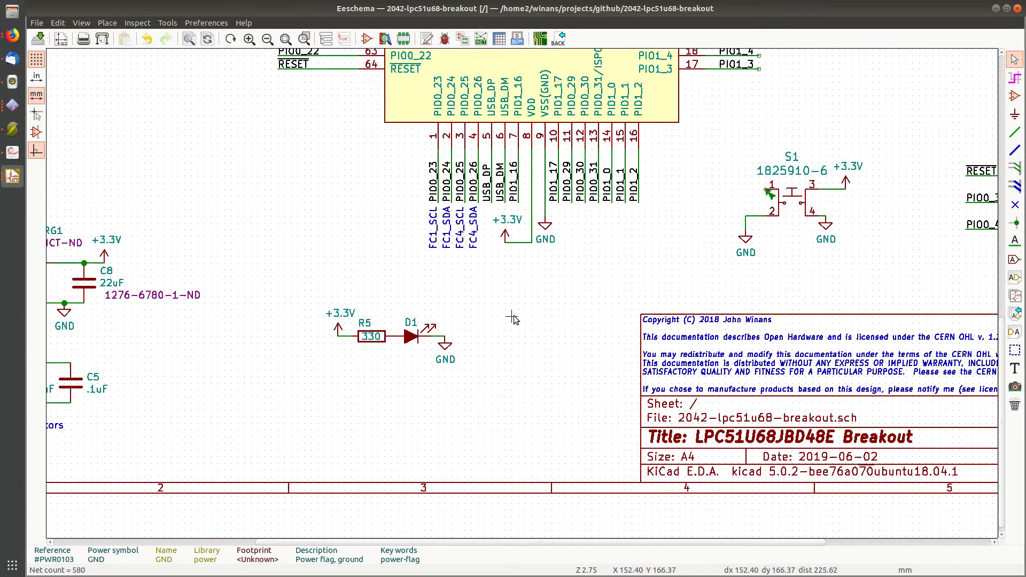
pyautogui.scroll(3, 207, 343)
pyautogui.keyDown('ctrl'); pyautogui.hscroll(-1, 672, 335); pyautogui.keyUp('ctrl')
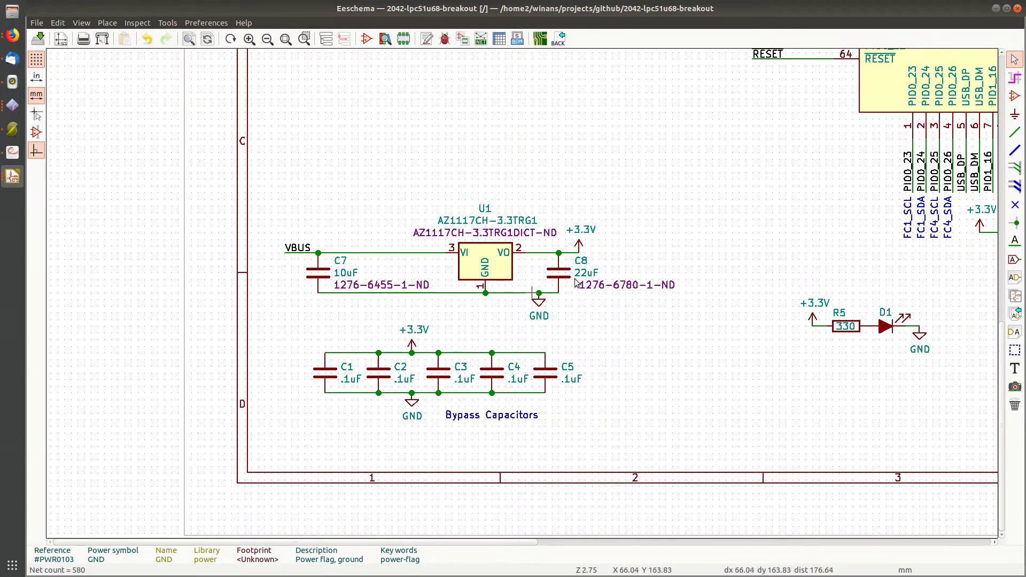
pyautogui.moveTo(639, 161); pyautogui.dragTo(701, 513, button='middle')
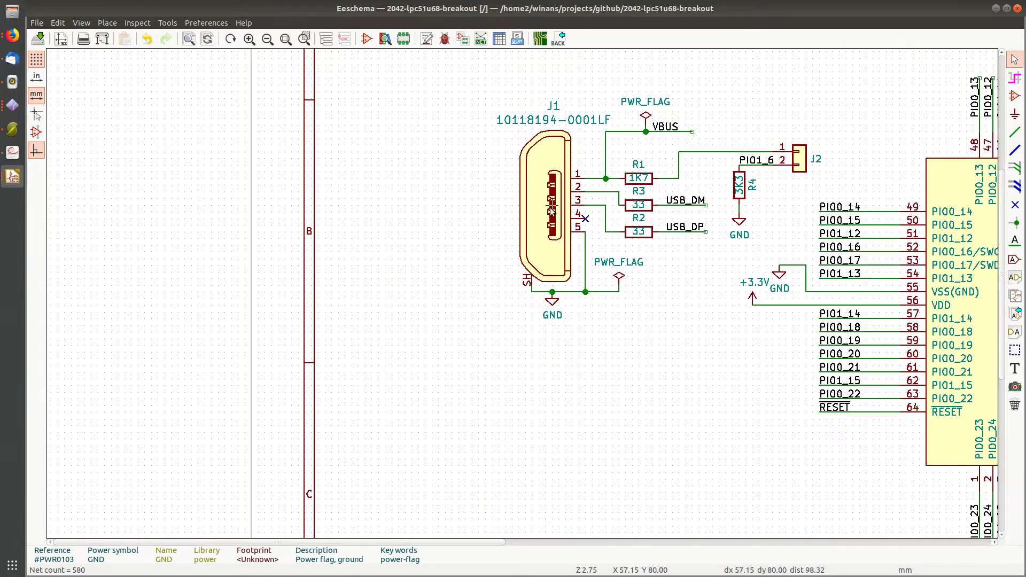
pyautogui.scroll(-10, 551, 210)
pyautogui.hscroll(6, 552, 210)
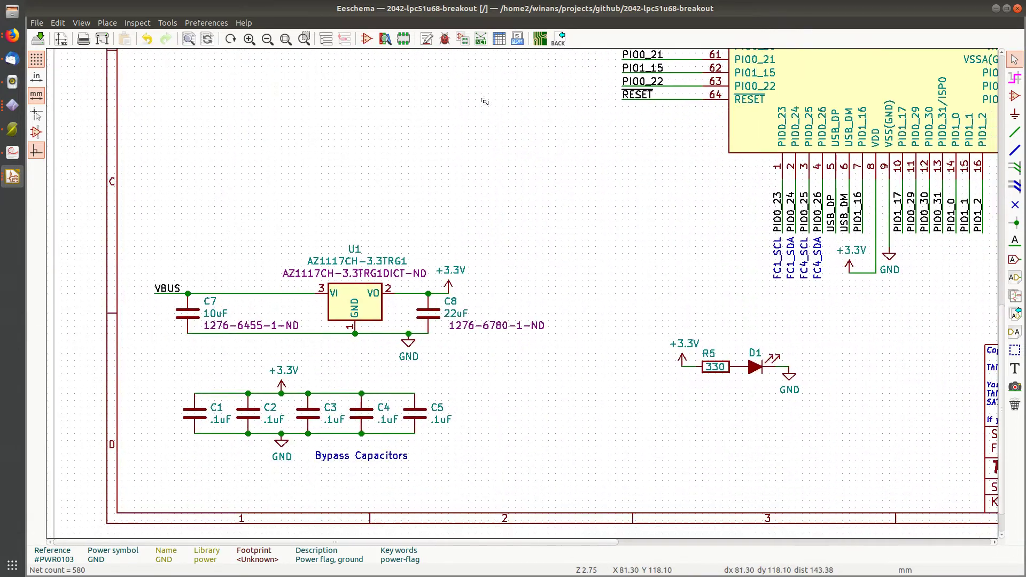
pyautogui.click(364, 296)
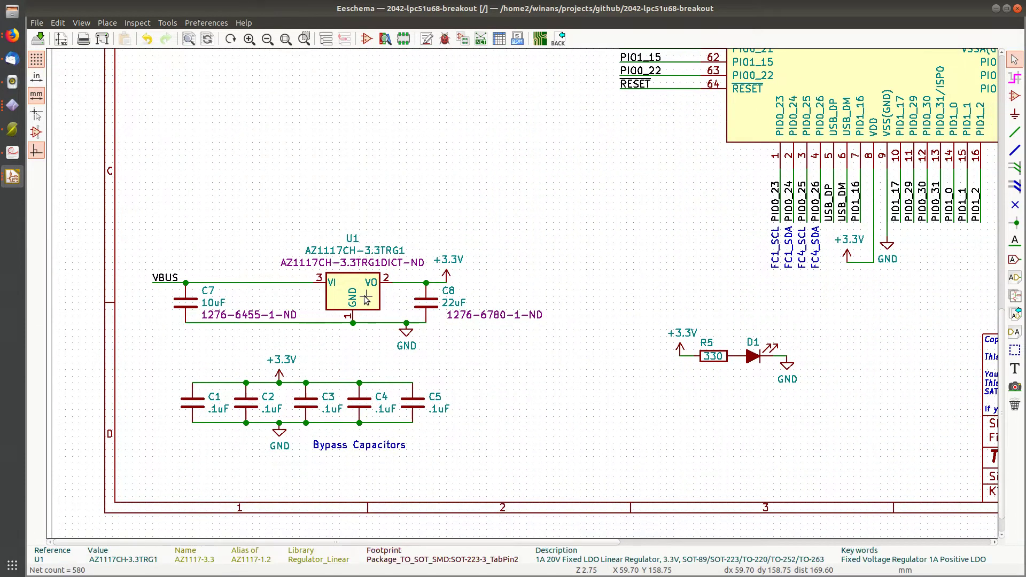
pyautogui.hotkey('ctrl', 'e')
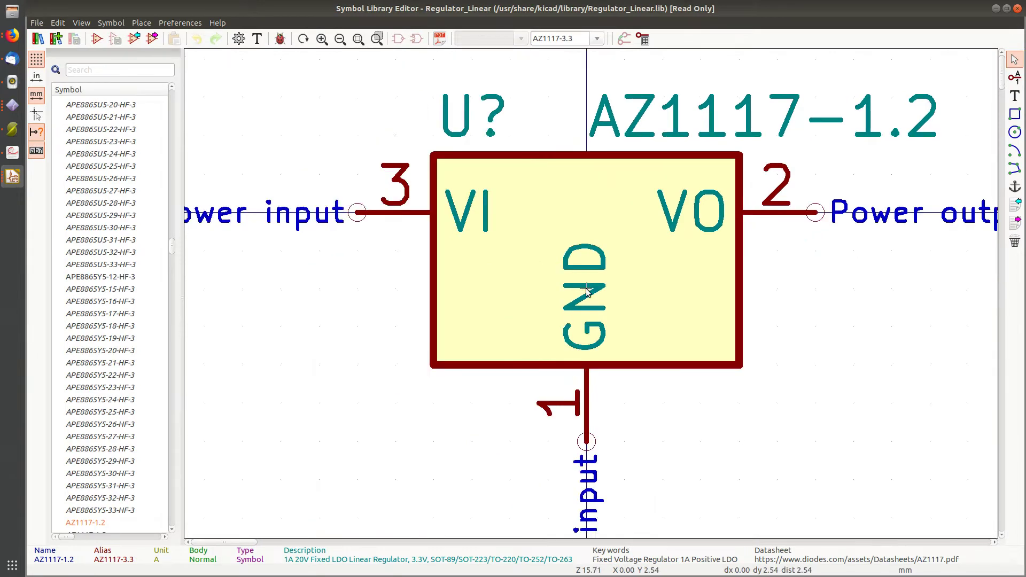
pyautogui.scroll(-1, 586, 291)
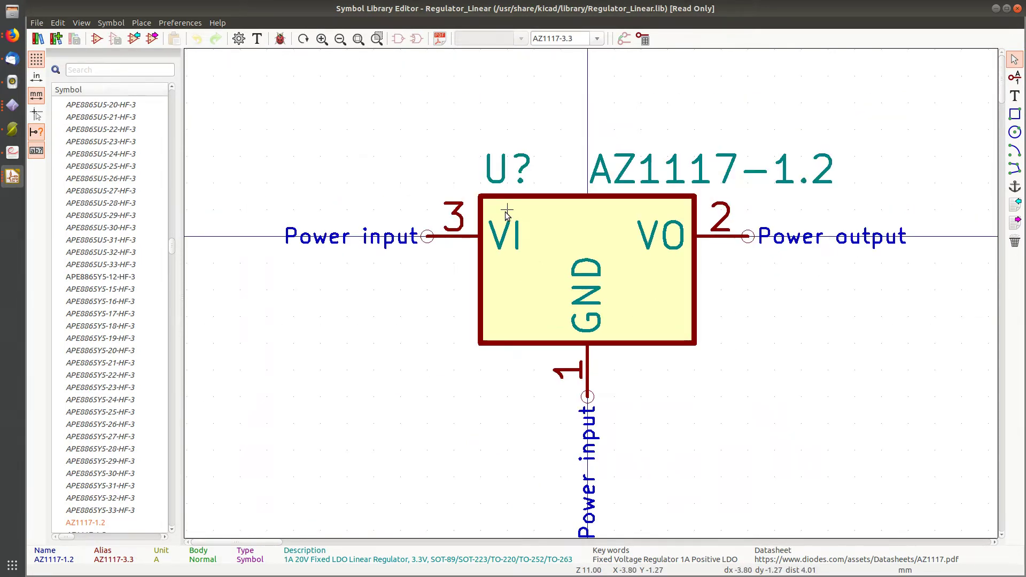
pyautogui.hotkey('alt', 'Tab')
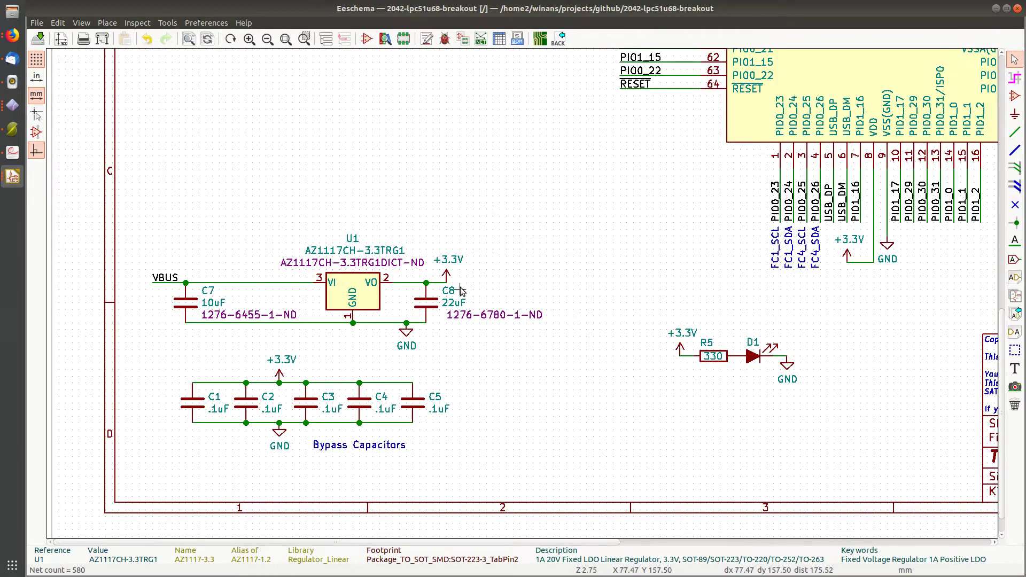
# - Preview U1's SOT-223-3_TabPin2 footprint from its properties, then cancel without changes
pyautogui.doubleClick(373, 298)
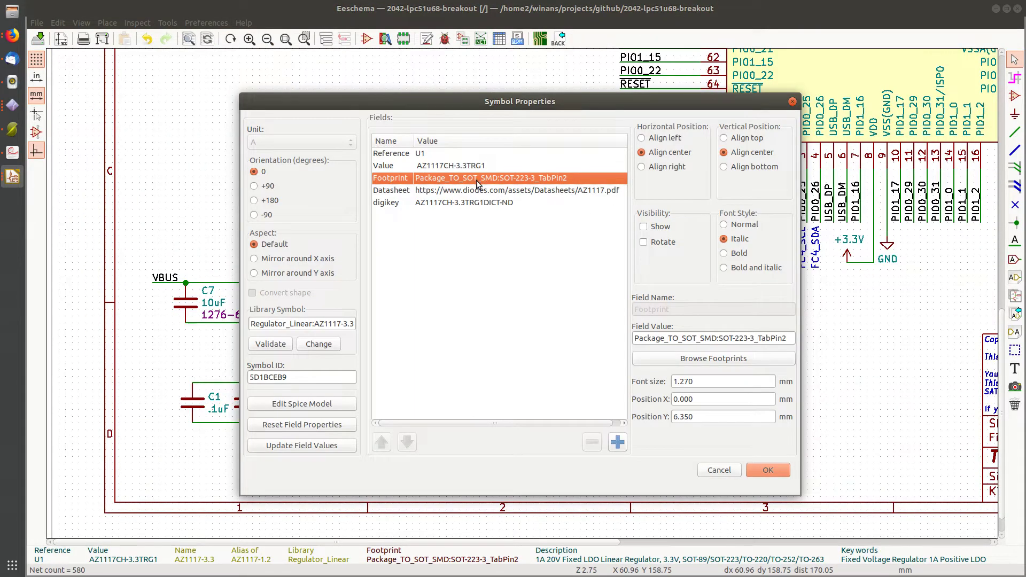
pyautogui.click(768, 470)
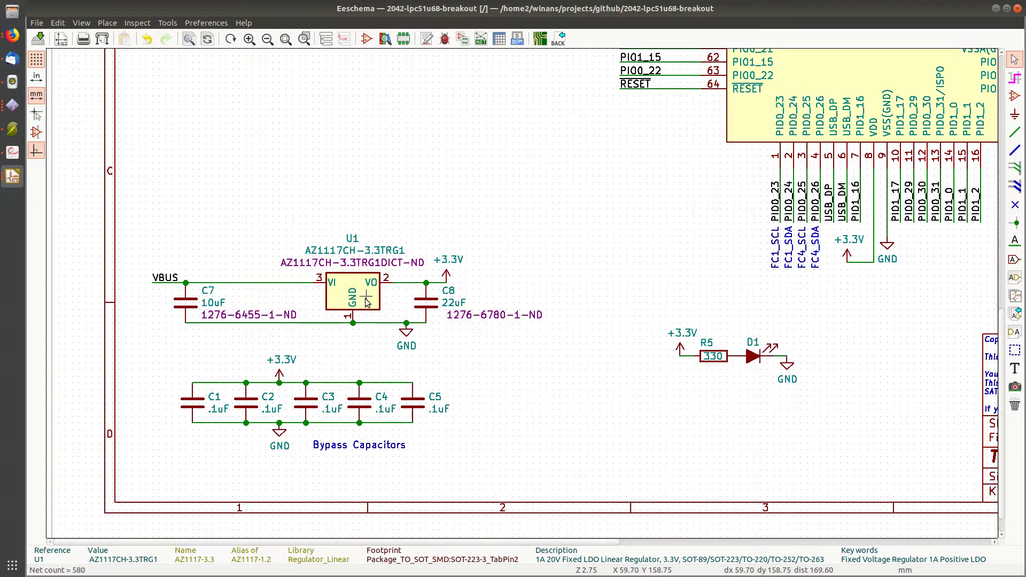
pyautogui.doubleClick(353, 302)
pyautogui.click(710, 355)
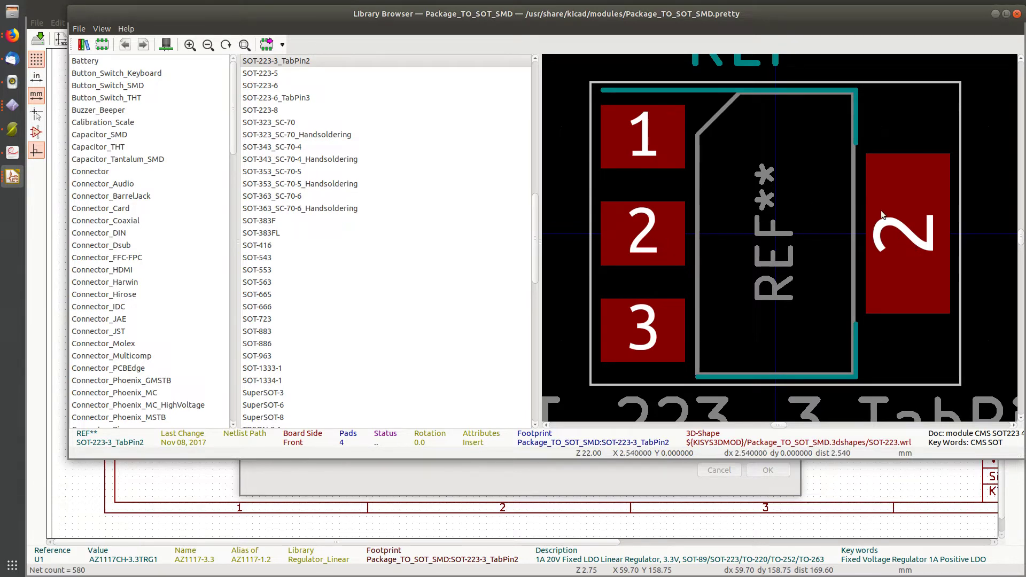
pyautogui.click(1016, 14)
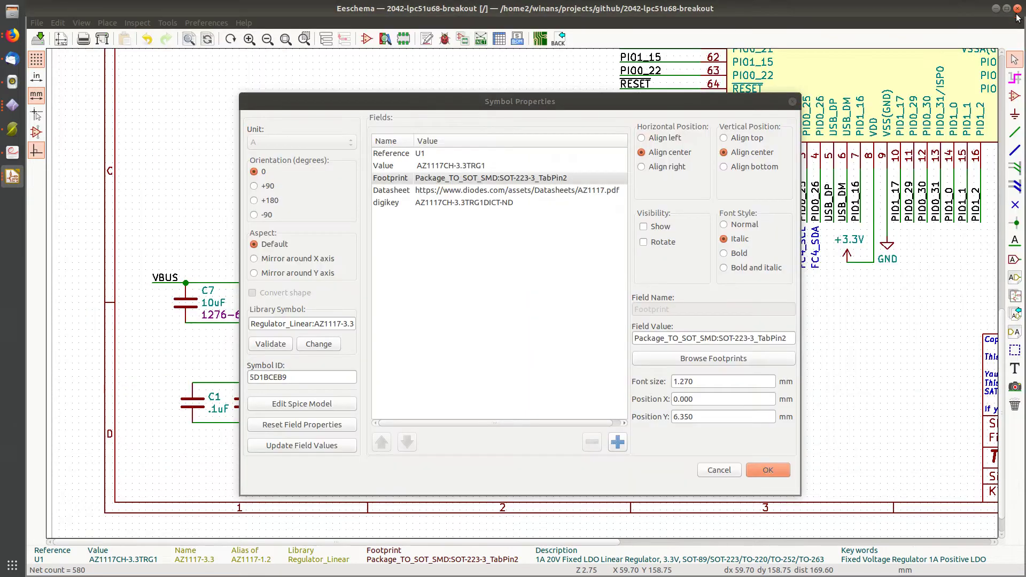
pyautogui.click(722, 470)
# - Zoom in on switch S1, deselect U1, and start the Add Wire tool
pyautogui.moveTo(553, 221); pyautogui.dragTo(221, 195, button='middle')
pyautogui.hscroll(4, 220, 195)
pyautogui.scroll(2, 644, 201)
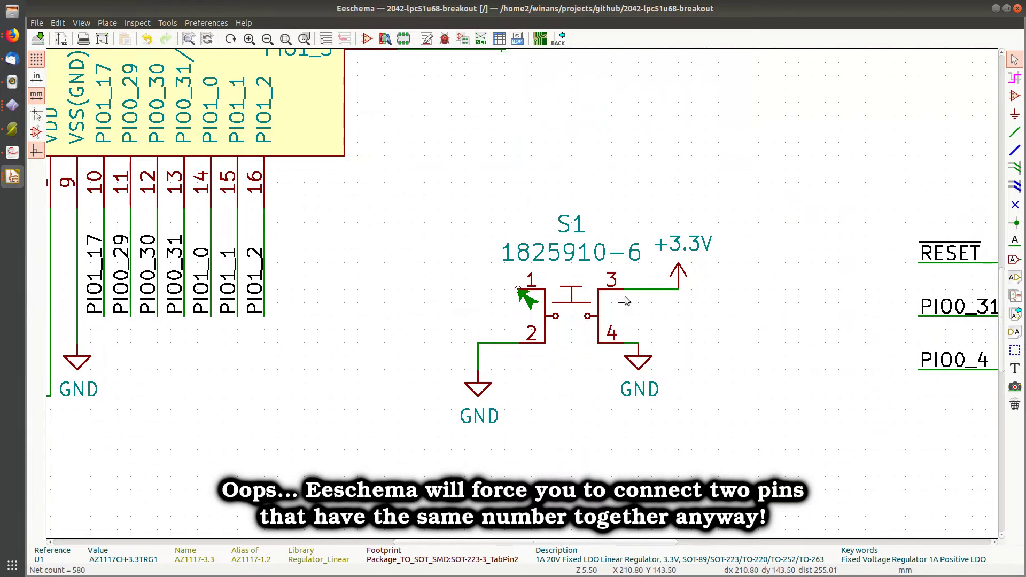
pyautogui.click(492, 279)
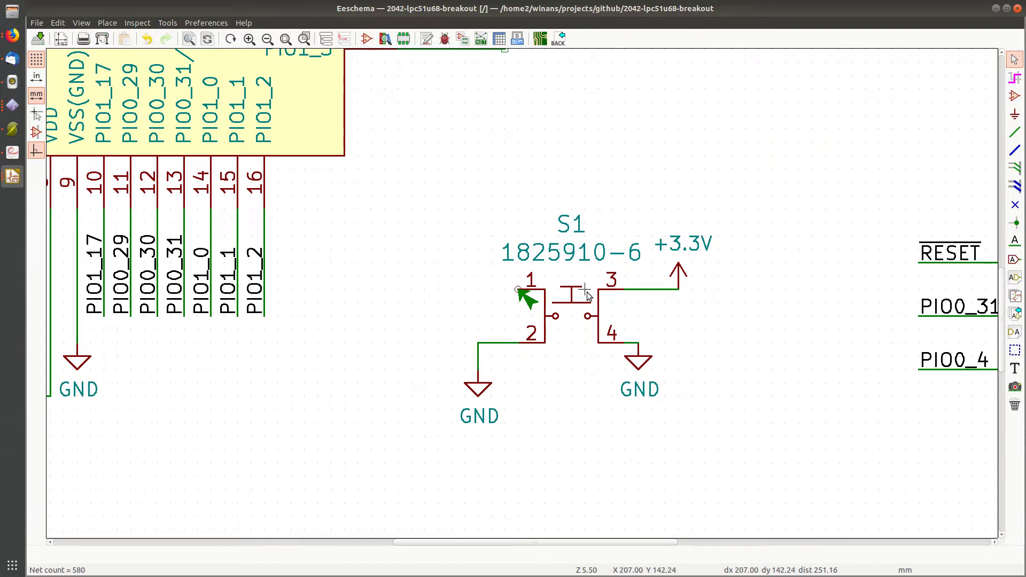
pyautogui.press('w')
pyautogui.click(625, 289)
pyautogui.click(625, 342)
pyautogui.hotkey('ctrl', 's')
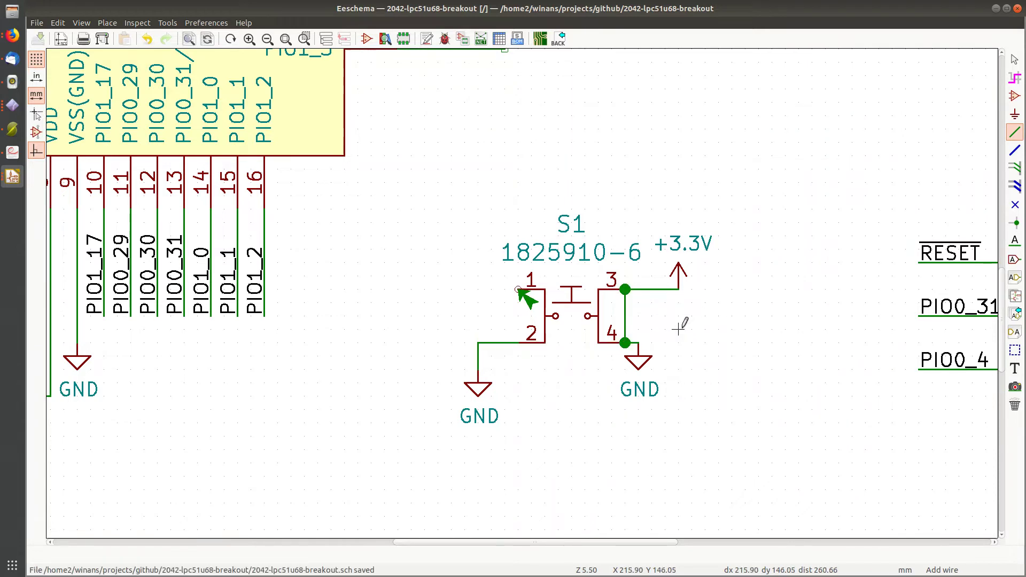
pyautogui.press('Escape')
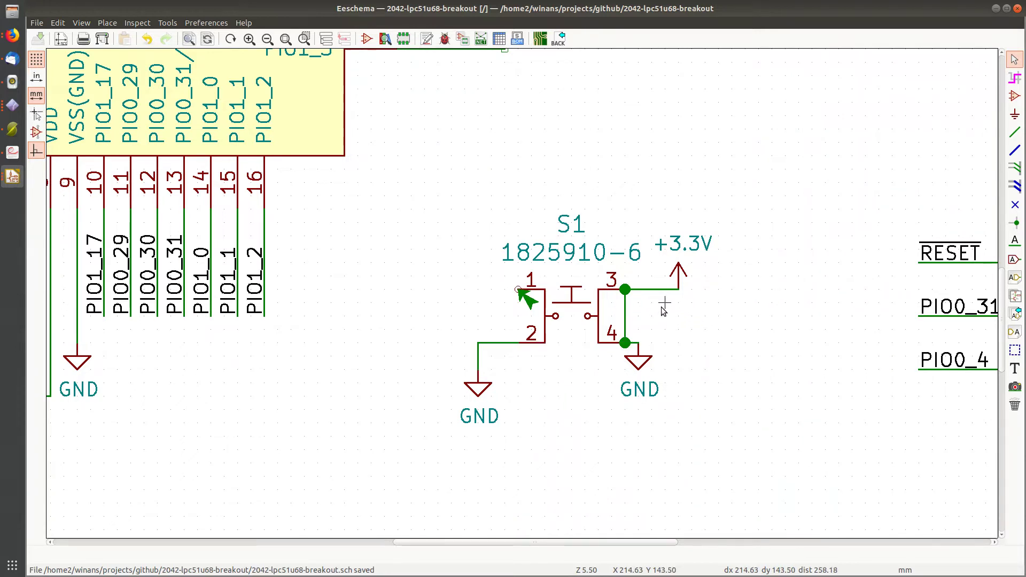
pyautogui.moveTo(652, 311); pyautogui.dragTo(620, 320)
pyautogui.press('Escape')
pyautogui.click(623, 308)
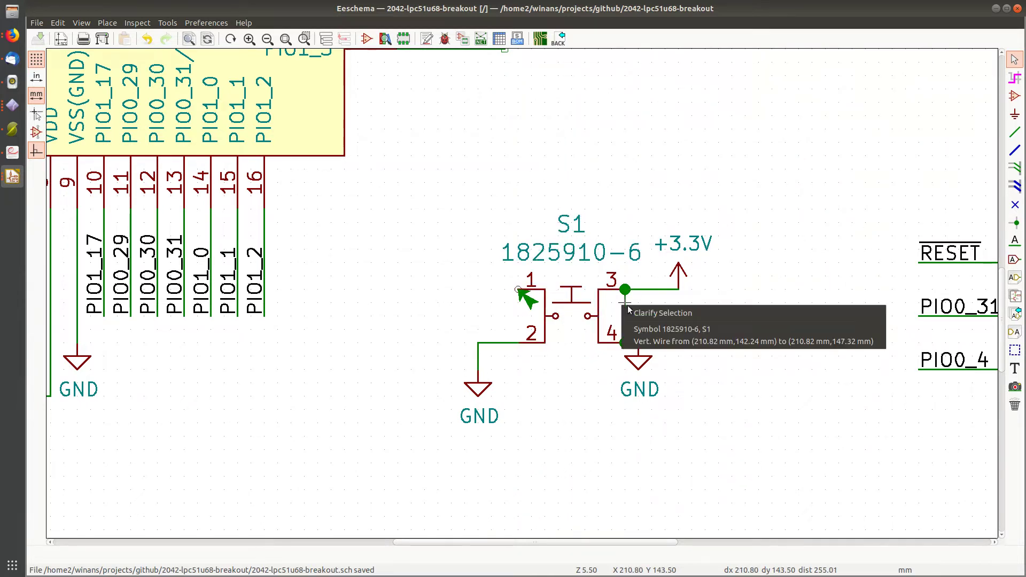
pyautogui.press('Escape')
pyautogui.moveTo(651, 303); pyautogui.dragTo(629, 328)
pyautogui.click(629, 328)
pyautogui.scroll(4, 628, 328)
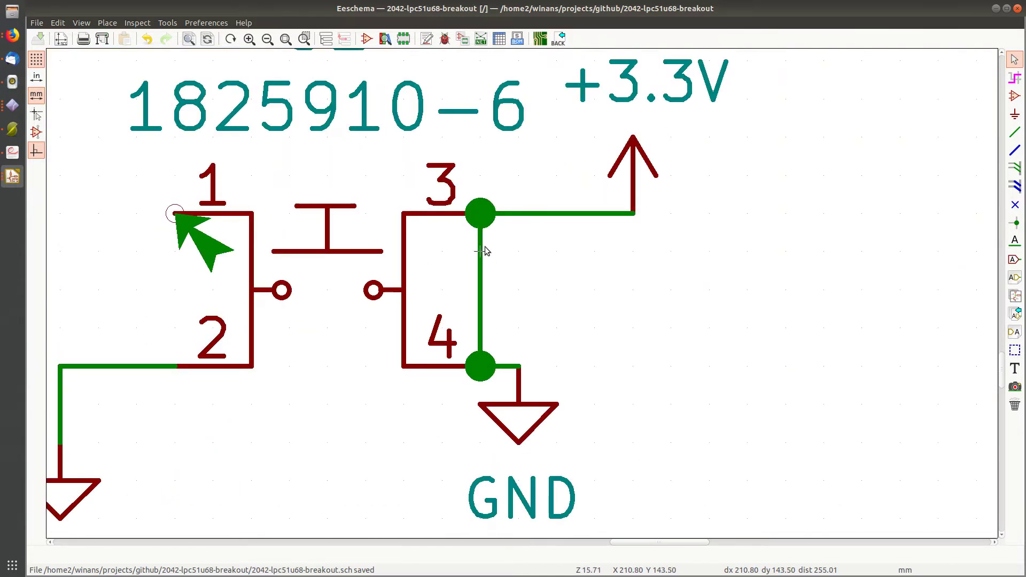
pyautogui.click(482, 294)
pyautogui.click(534, 327)
pyautogui.press('Delete')
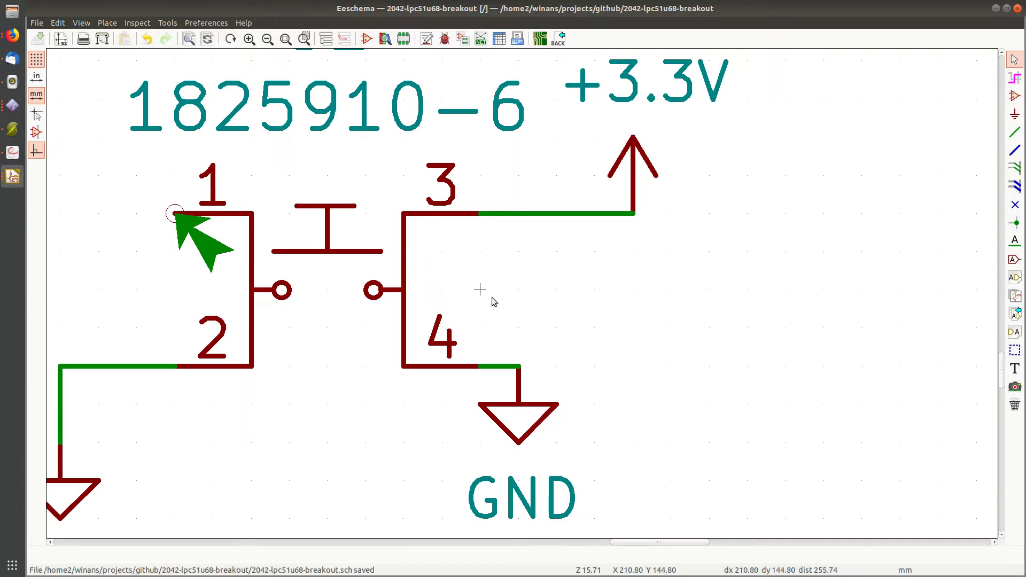
pyautogui.scroll(-3, 482, 293)
pyautogui.moveTo(462, 328); pyautogui.dragTo(529, 334, button='middle')
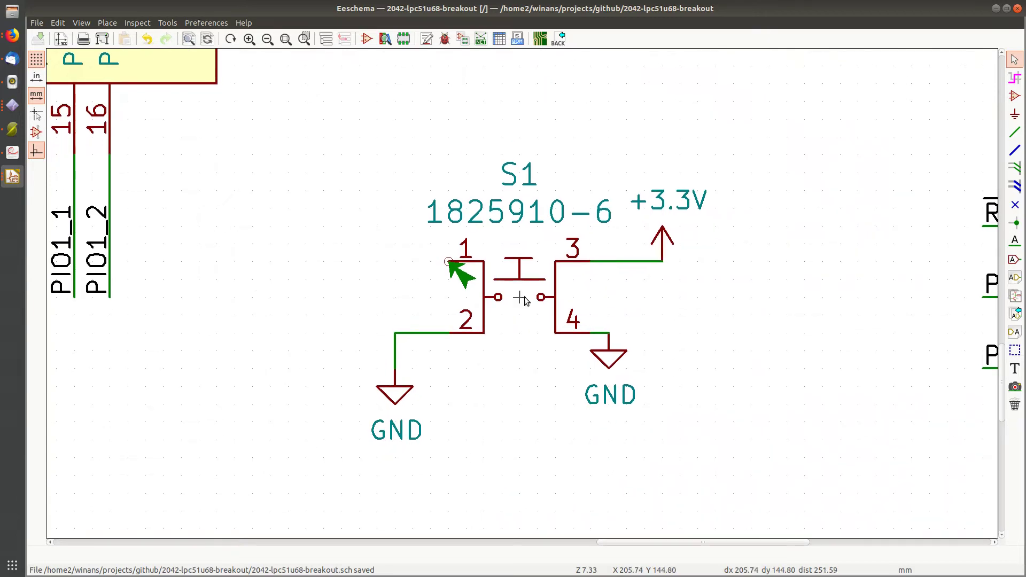
pyautogui.scroll(-4, 550, 284)
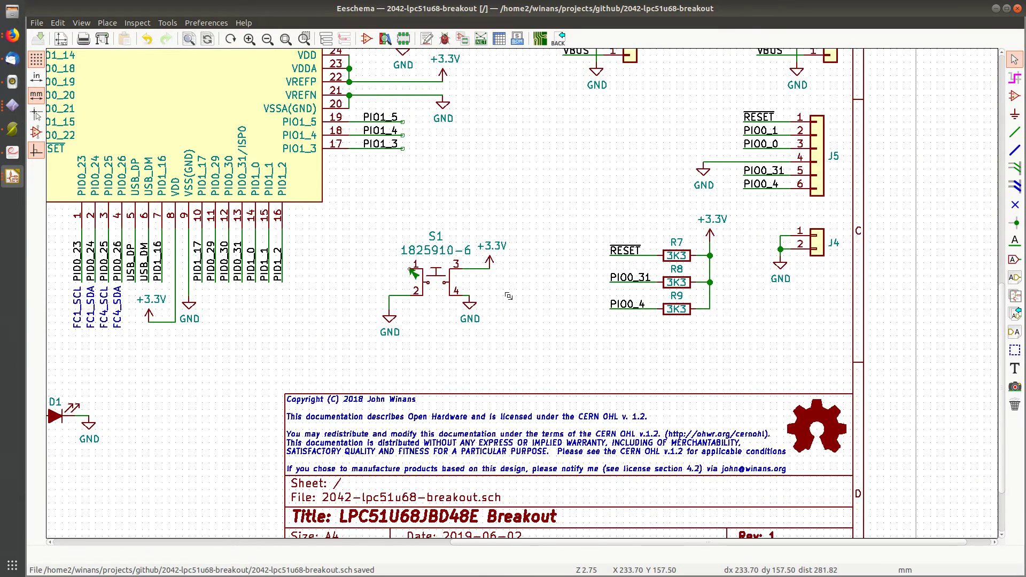
# - Pan to the title block and logo, then leave Eeschema for the project manager
pyautogui.moveTo(607, 359); pyautogui.dragTo(457, 253, button='middle')
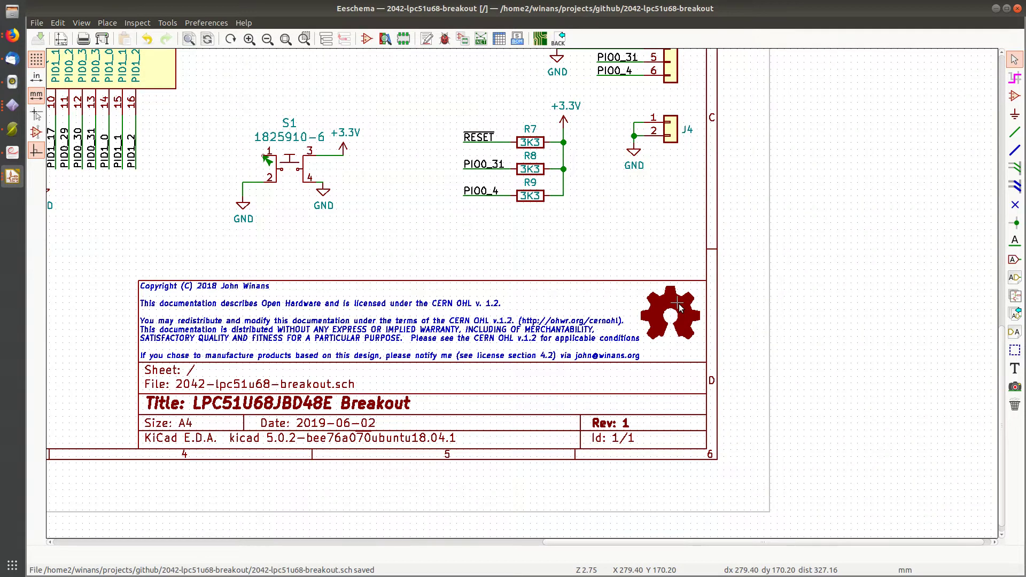
pyautogui.hotkey('alt', 'F4')
# - Close the datasheet viewer and bring Pcbnew forward, centred on the OSHW logo
pyautogui.scroll(10, 735, 223)
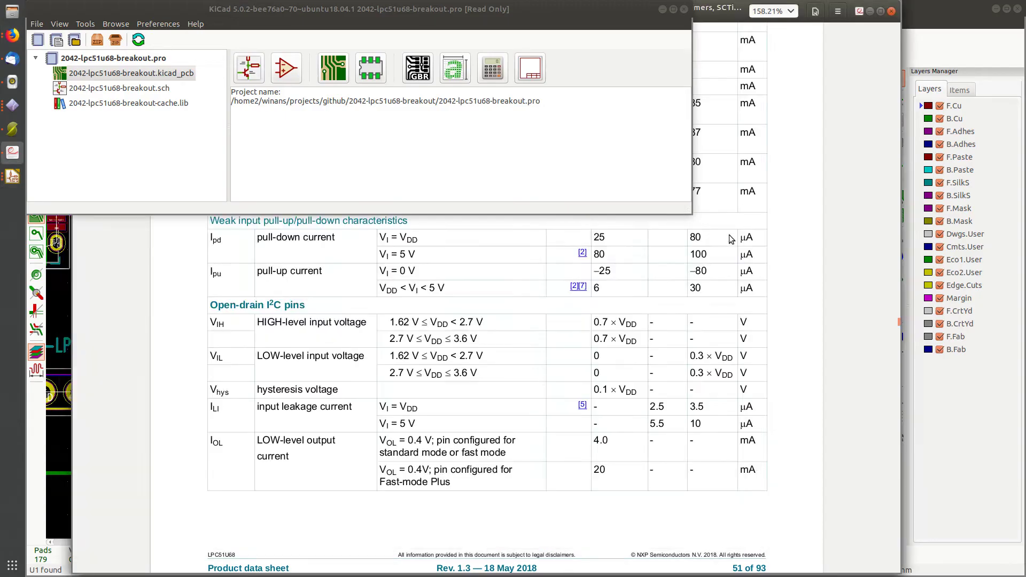
pyautogui.hotkey('alt', 'F4')
pyautogui.click(760, 57)
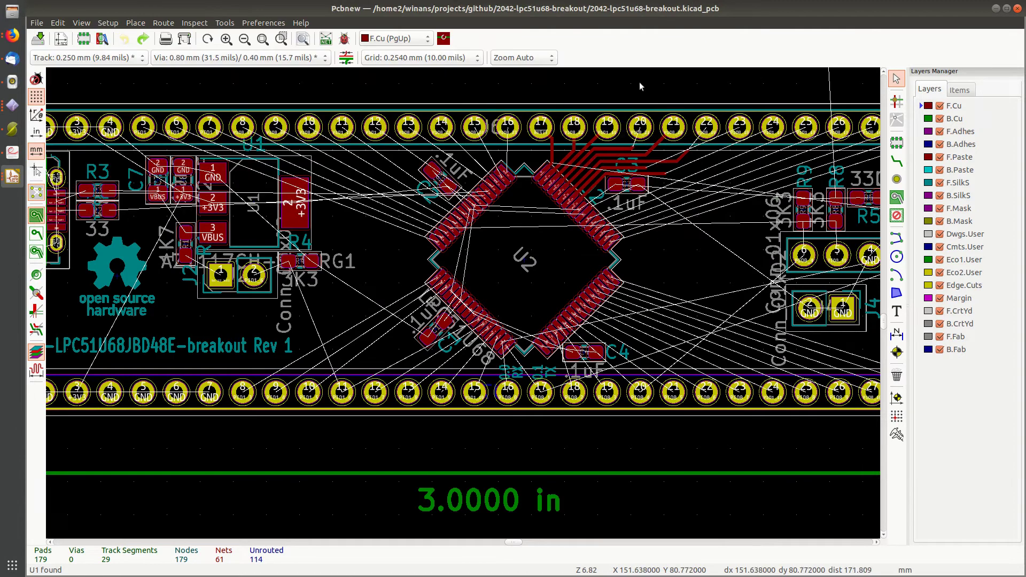
pyautogui.scroll(2, 128, 273)
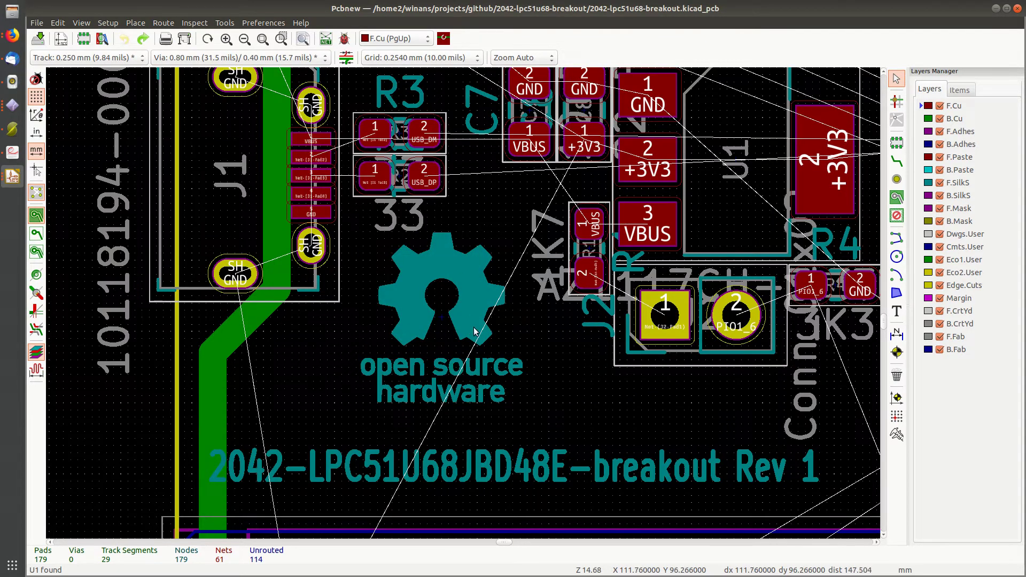
pyautogui.scroll(-3, 457, 337)
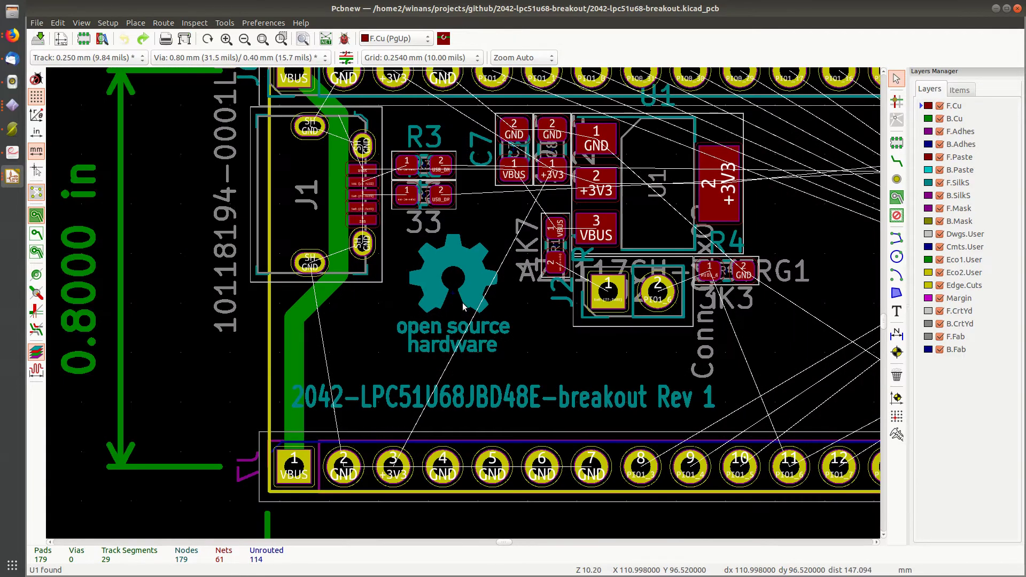
pyautogui.moveTo(480, 308); pyautogui.dragTo(394, 312, button='middle')
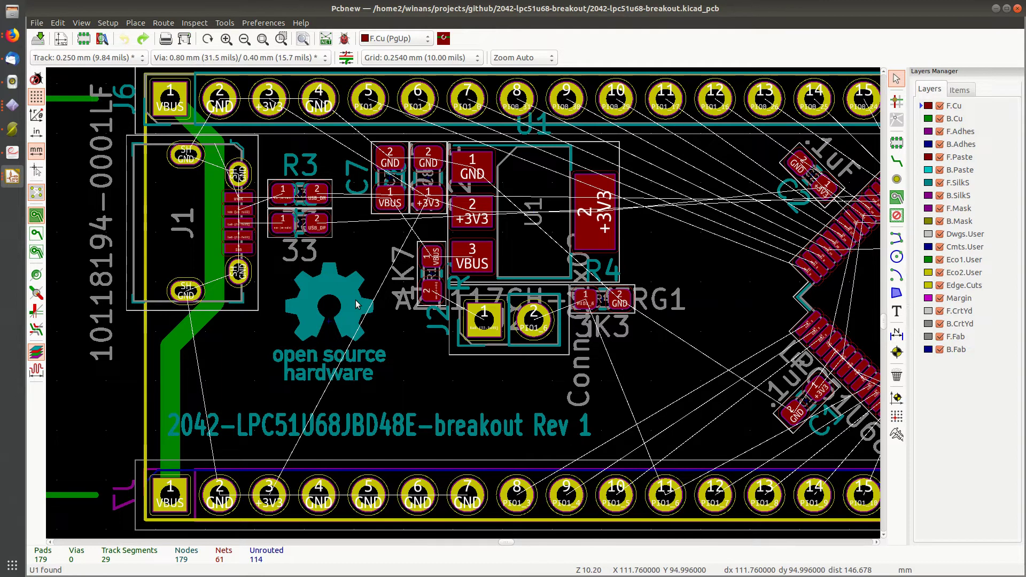
# - Set the netlist import's Extra Footprints option to Delete and close the dialog
pyautogui.click(322, 40)
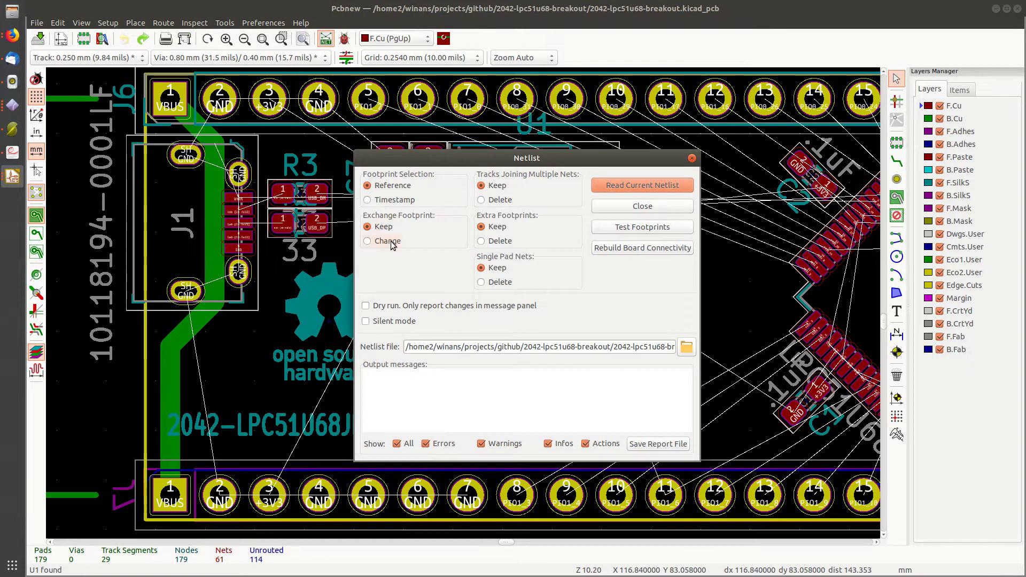
pyautogui.click(498, 243)
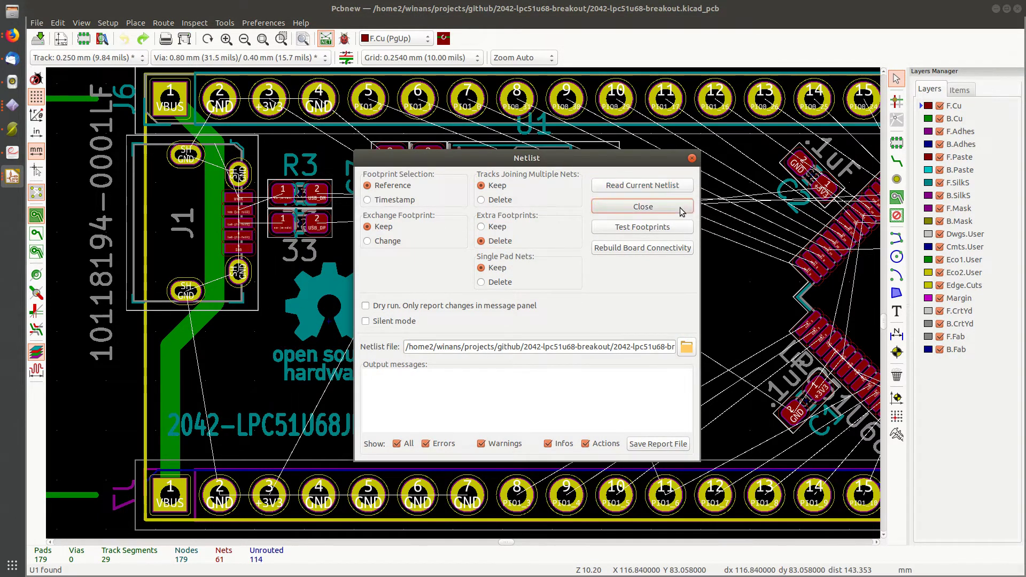
pyautogui.click(642, 206)
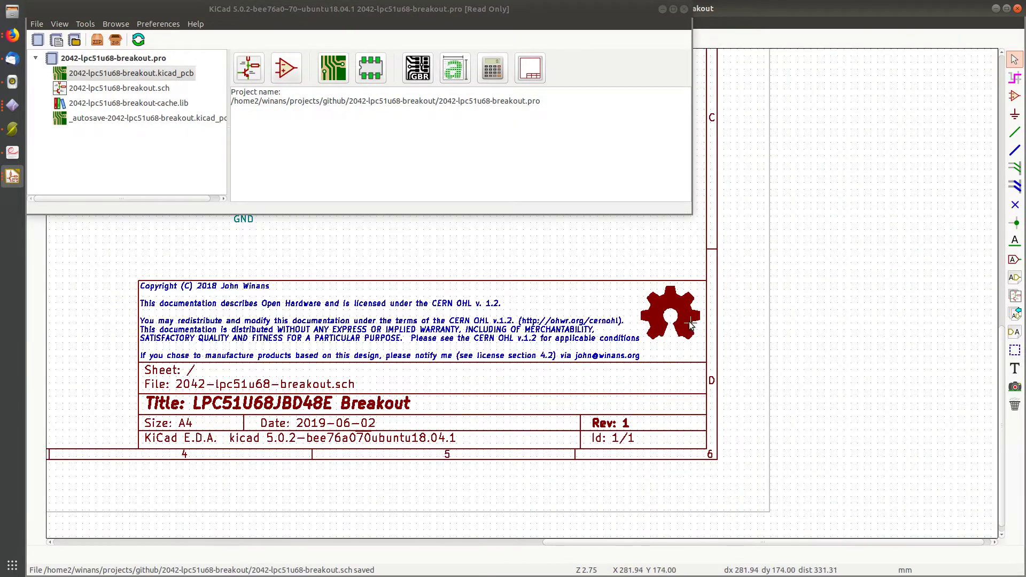
# - Back in Eeschema, look at the existing LOGO1 symbol's properties without changing them
pyautogui.click(1015, 96)
pyautogui.press('Escape')
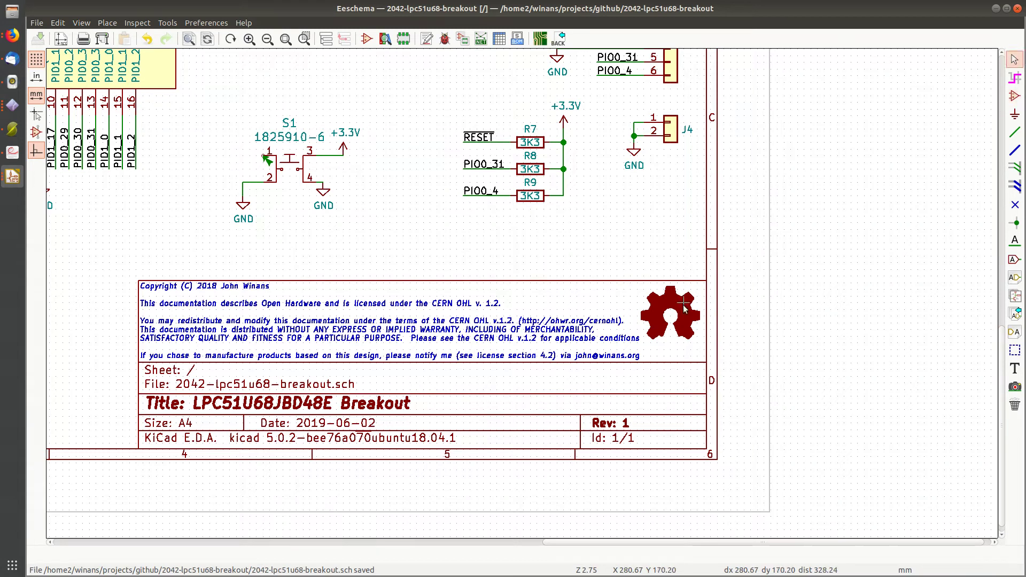
pyautogui.doubleClick(685, 309)
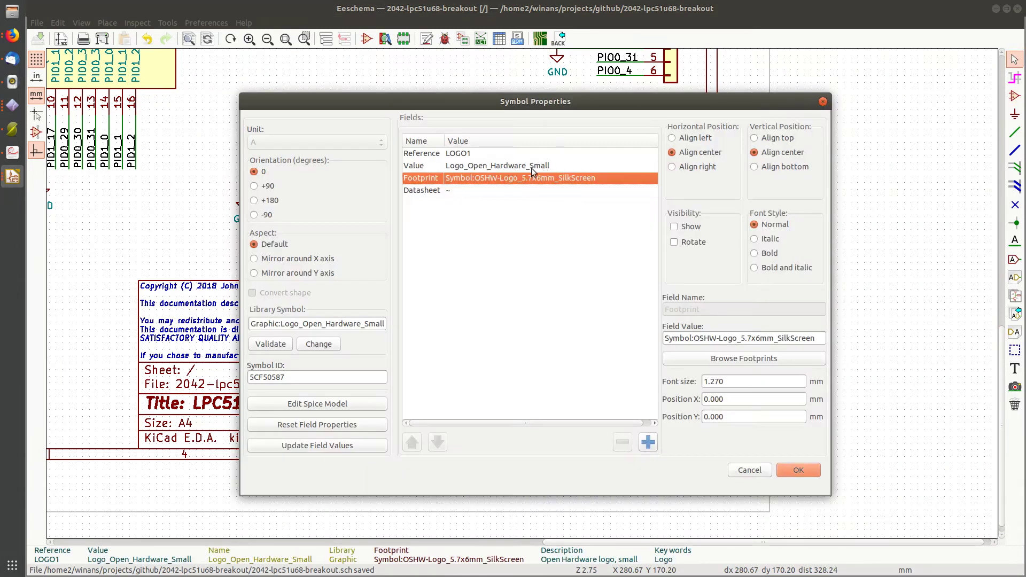
pyautogui.press('Escape')
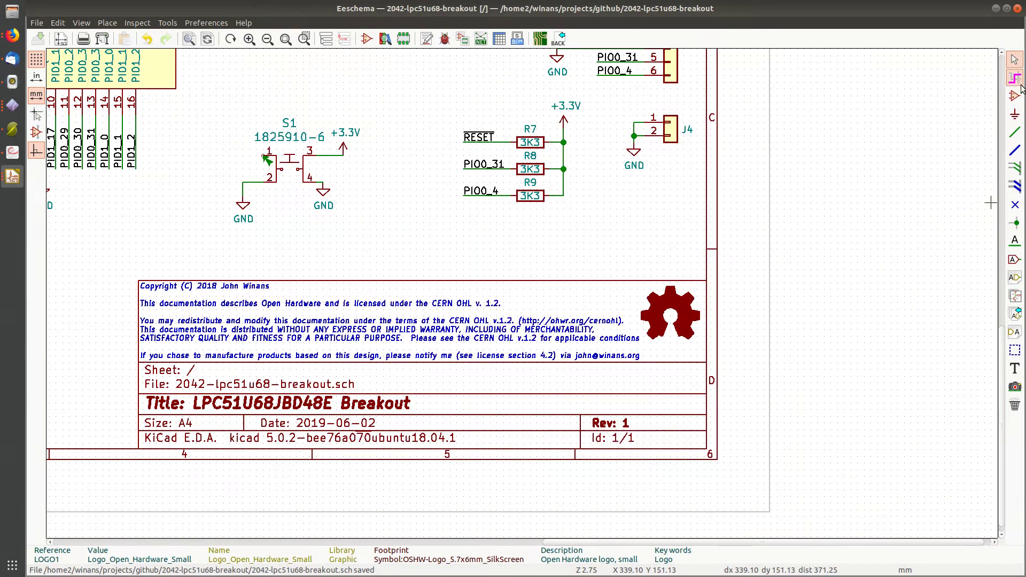
# - Search the symbol chooser for 'logo' and browse the graphic symbols, then cancel
pyautogui.click(1015, 95)
pyautogui.click(576, 235)
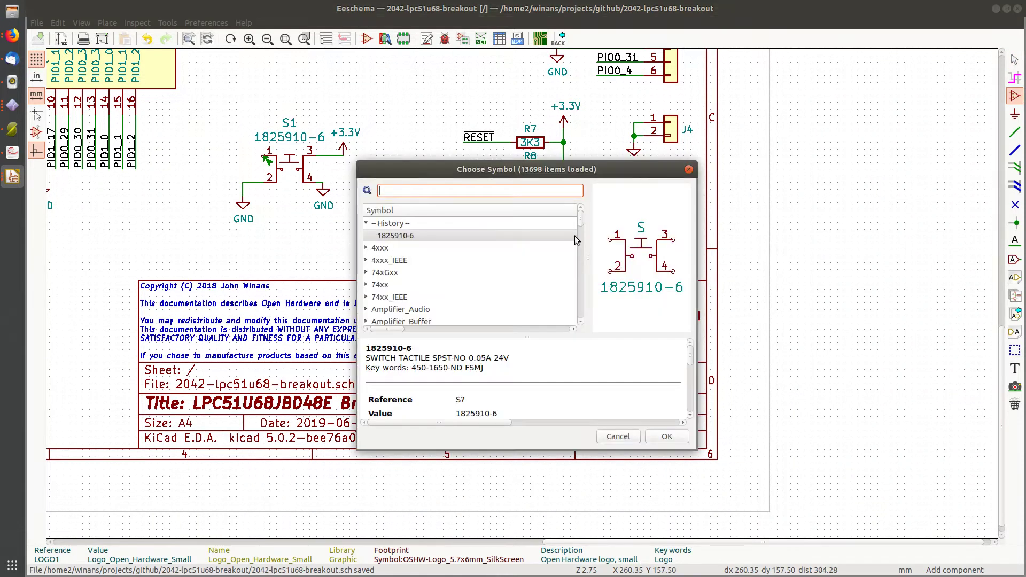
pyautogui.write('logo')
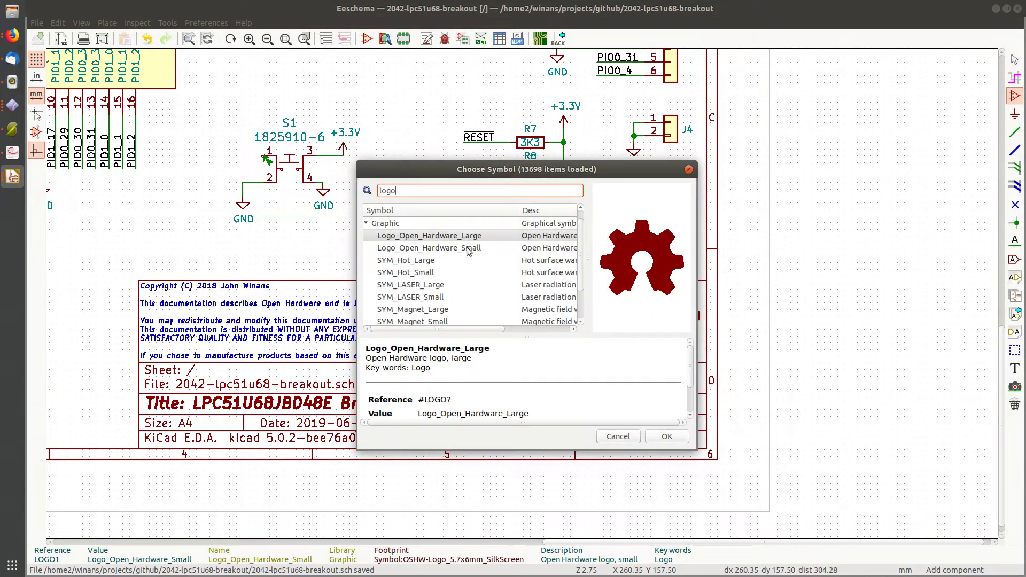
pyautogui.click(448, 260)
pyautogui.press('Down')
pyautogui.press('Down')
pyautogui.press('Down')
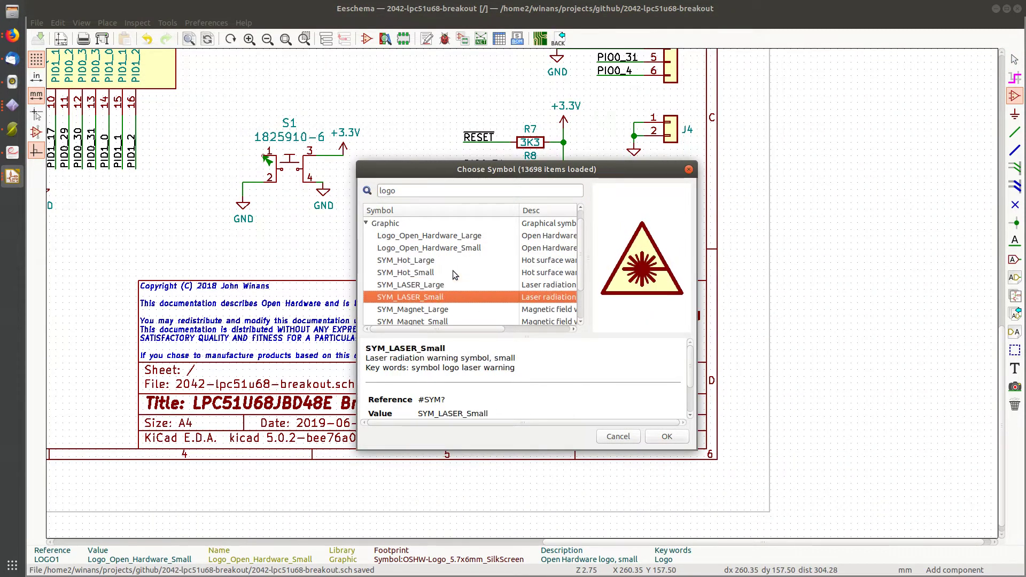
pyautogui.press('Up')
pyautogui.press('Up')
pyautogui.press('Down')
pyautogui.press('Down')
pyautogui.press('Down')
pyautogui.press('Down')
pyautogui.press('Down')
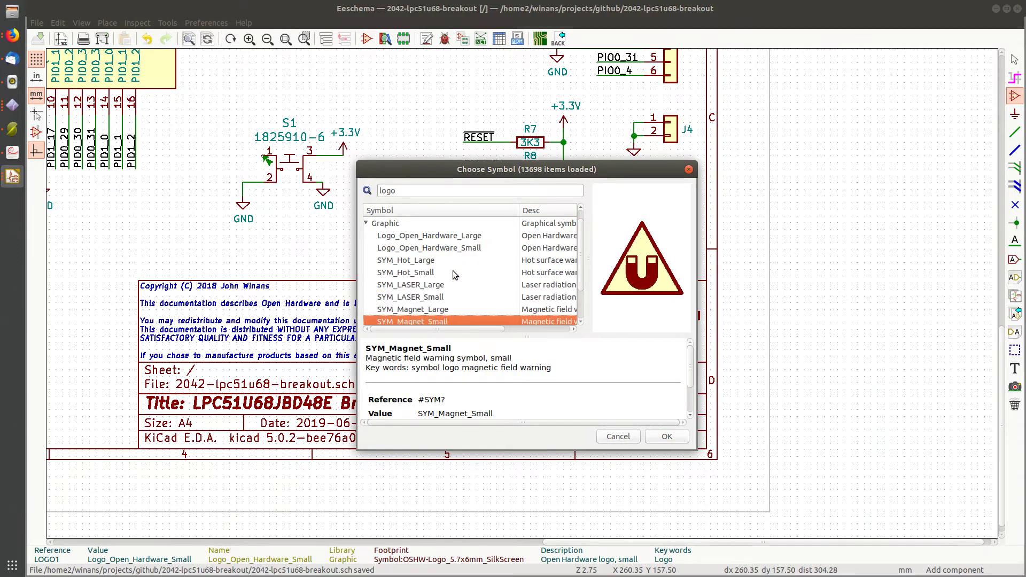
pyautogui.press('Escape')
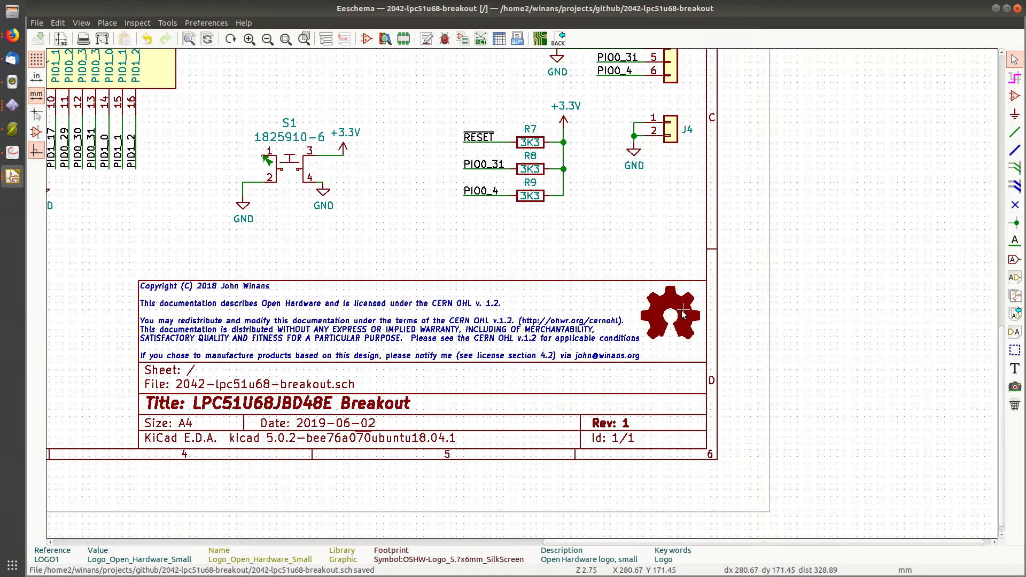
# - Place a Logo_Open_Hardware_Small symbol above the copyright notes
pyautogui.press('a')
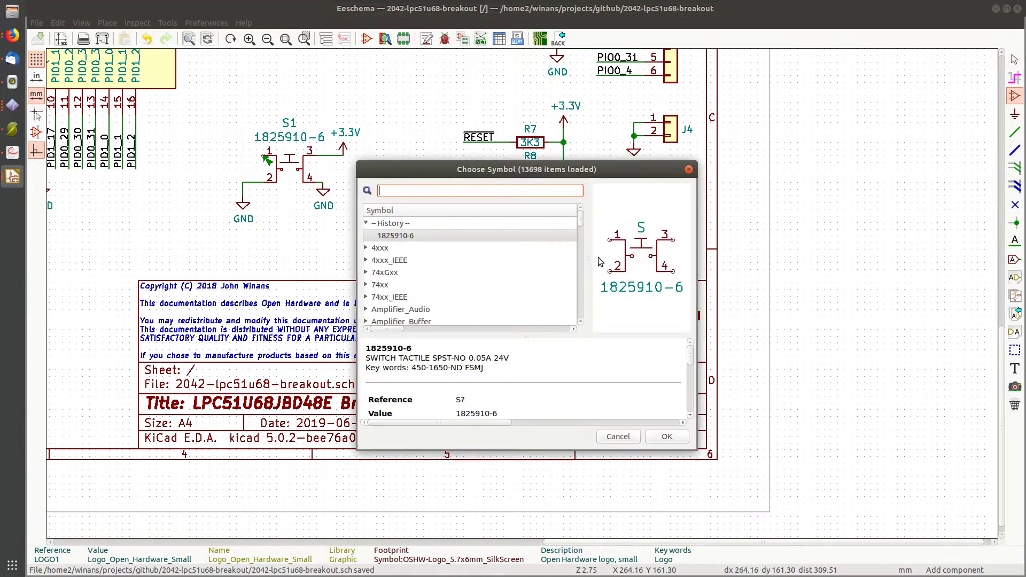
pyautogui.write('logo')
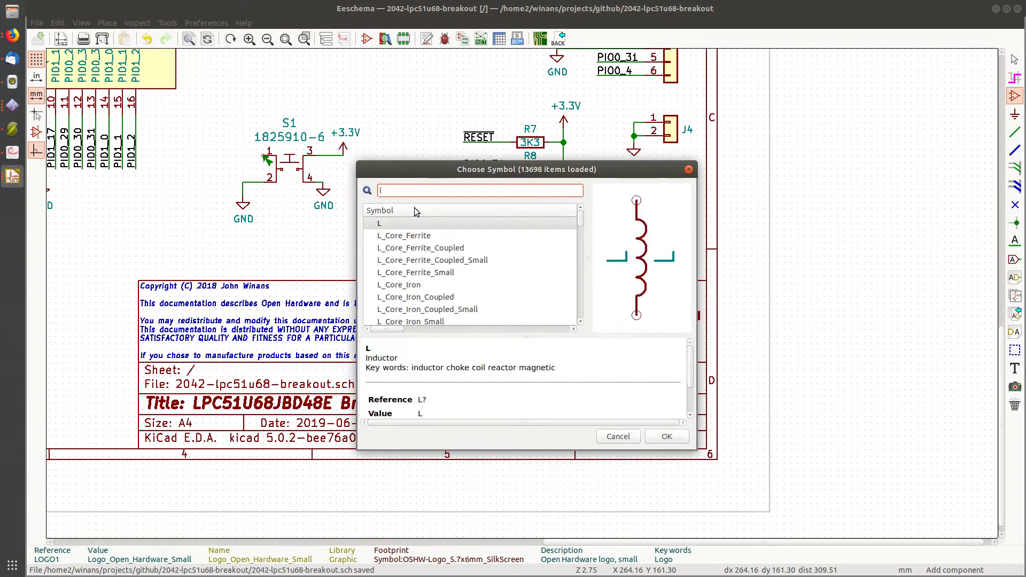
pyautogui.click(475, 249)
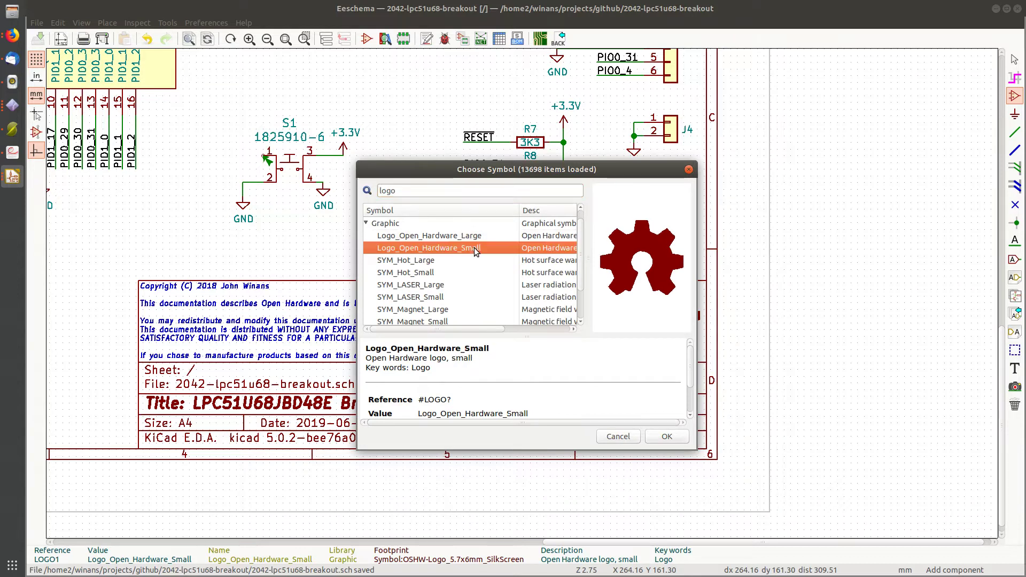
pyautogui.doubleClick(475, 249)
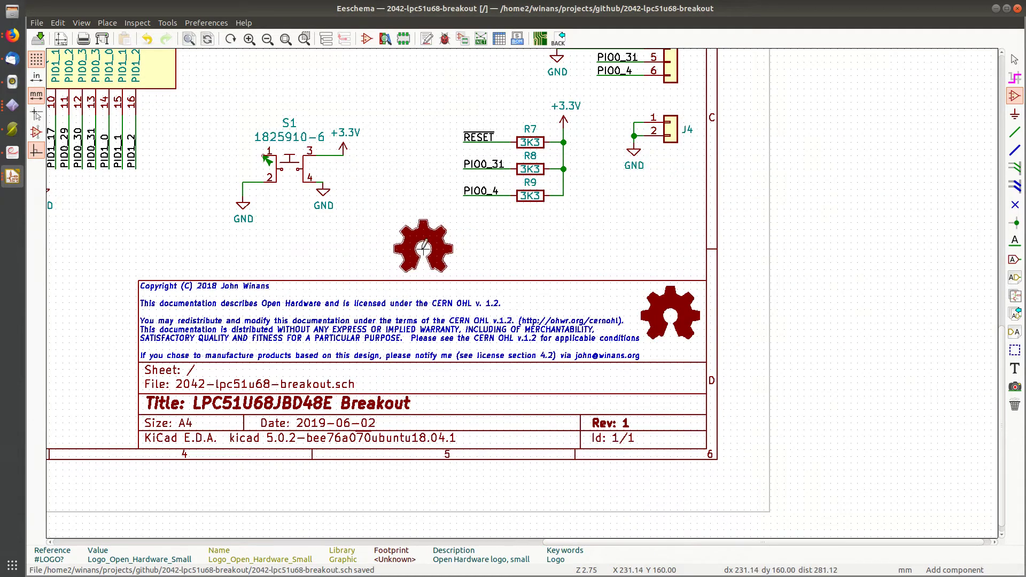
pyautogui.click(443, 241)
pyautogui.press('Escape')
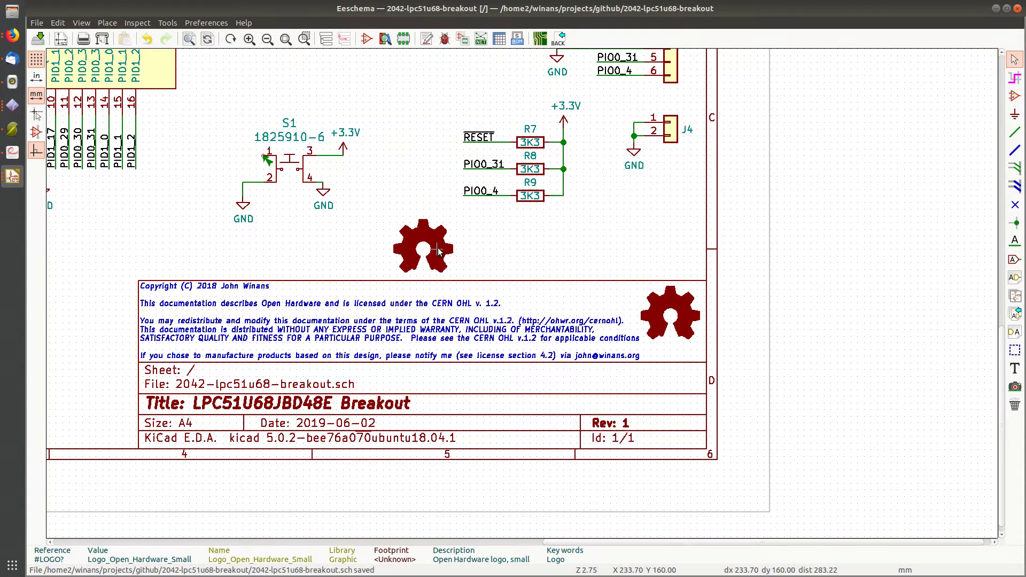
# - Change the new logo's reference from #LOGO? to #LOGO1, then box-select switch S1 and its connections
pyautogui.doubleClick(438, 248)
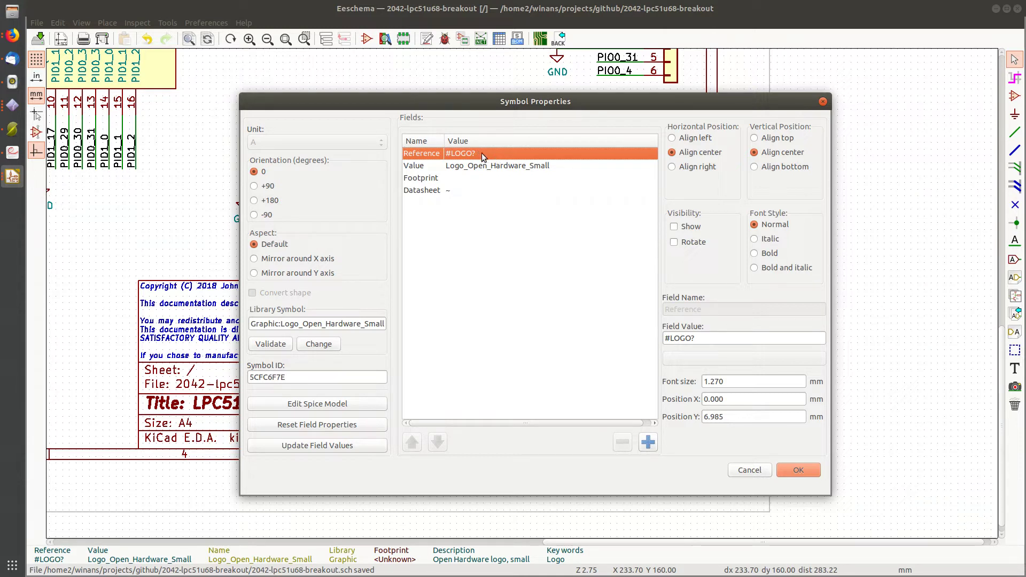
pyautogui.moveTo(606, 101); pyautogui.dragTo(713, 120)
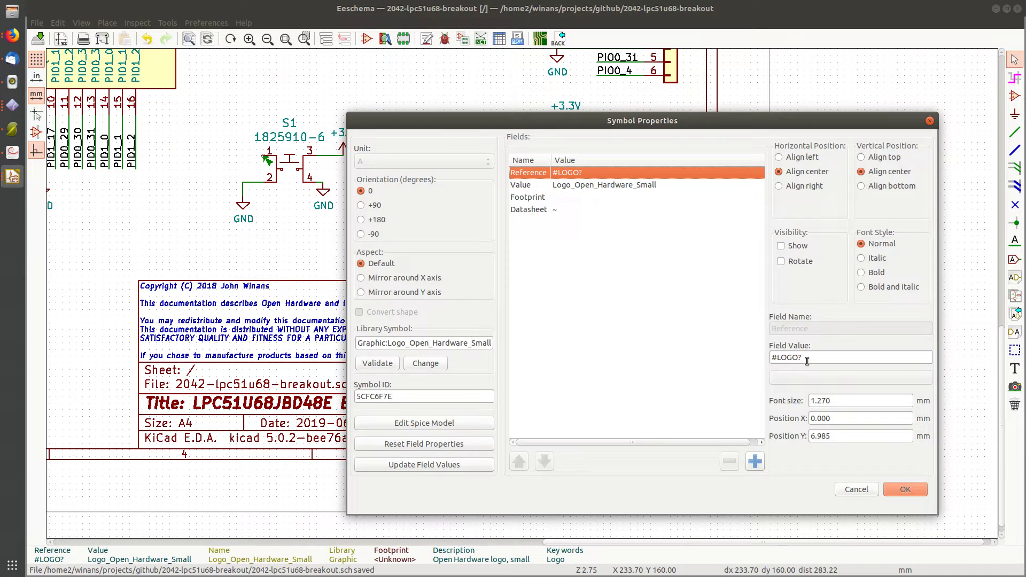
pyautogui.click(828, 363)
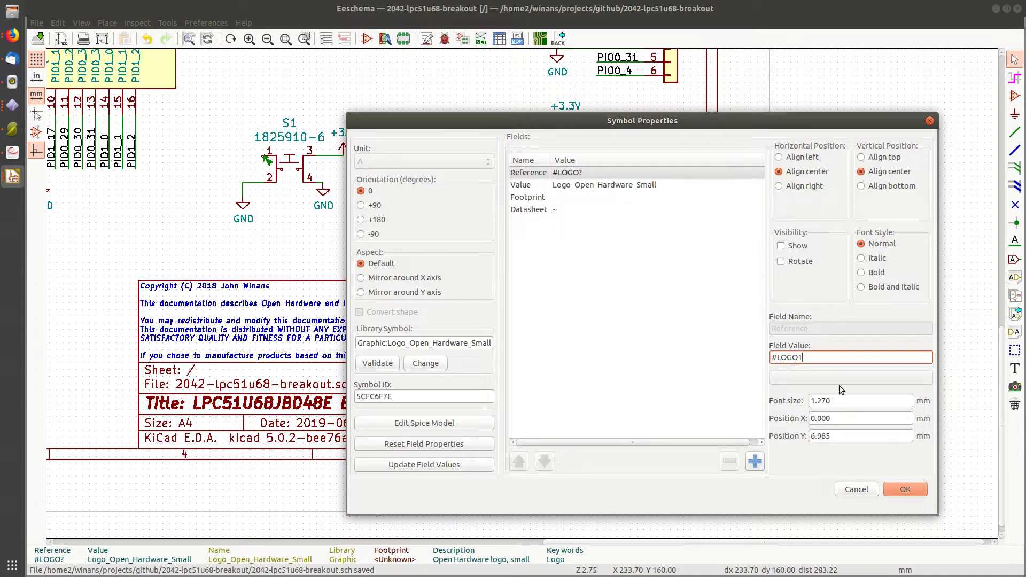
pyautogui.write('1')
pyautogui.click(904, 490)
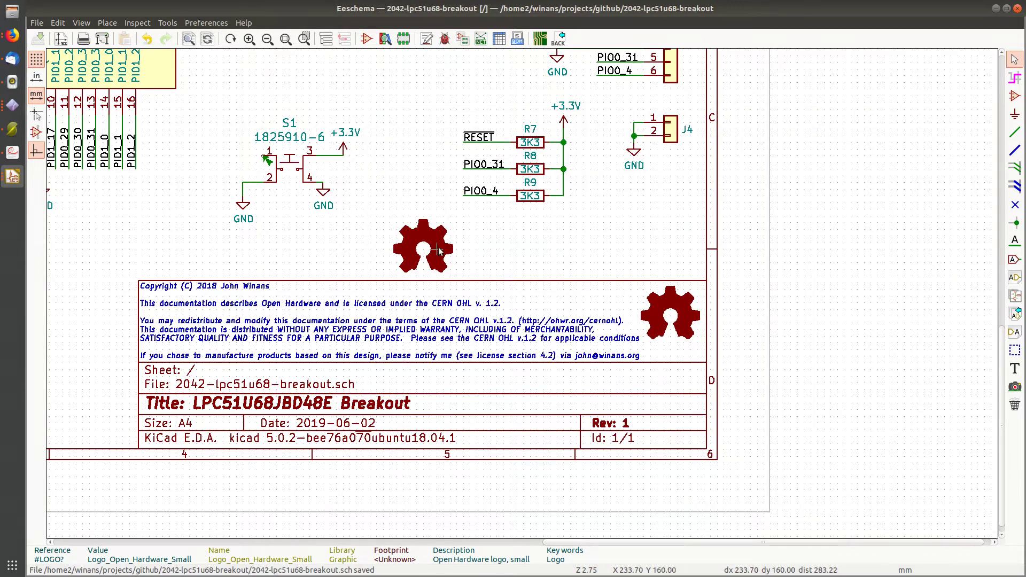
pyautogui.moveTo(222, 115); pyautogui.dragTo(361, 231)
# - Delete the S1 switch circuit, then clear old markers and re-run the electrical rules check
pyautogui.press('Delete')
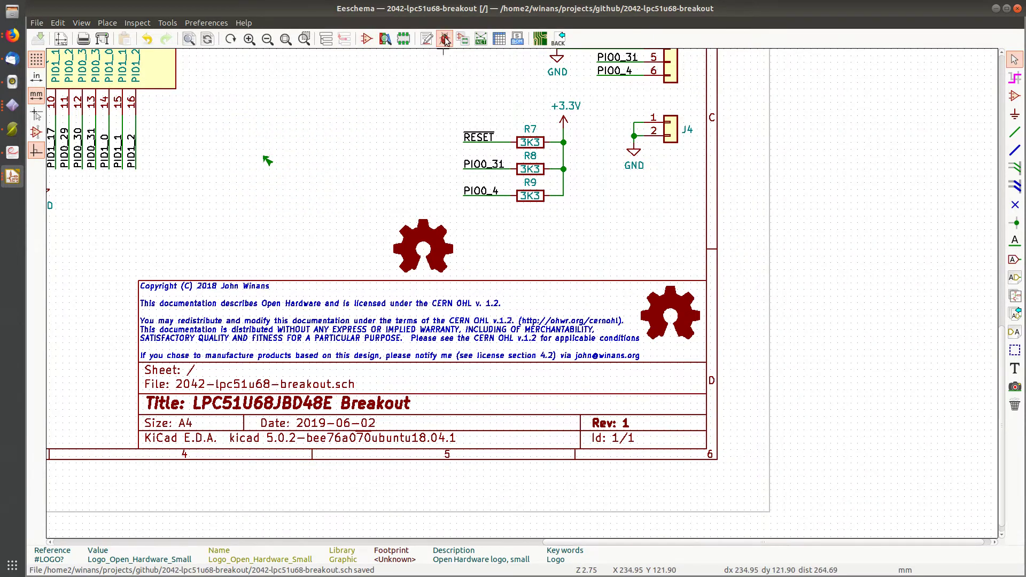
pyautogui.click(444, 38)
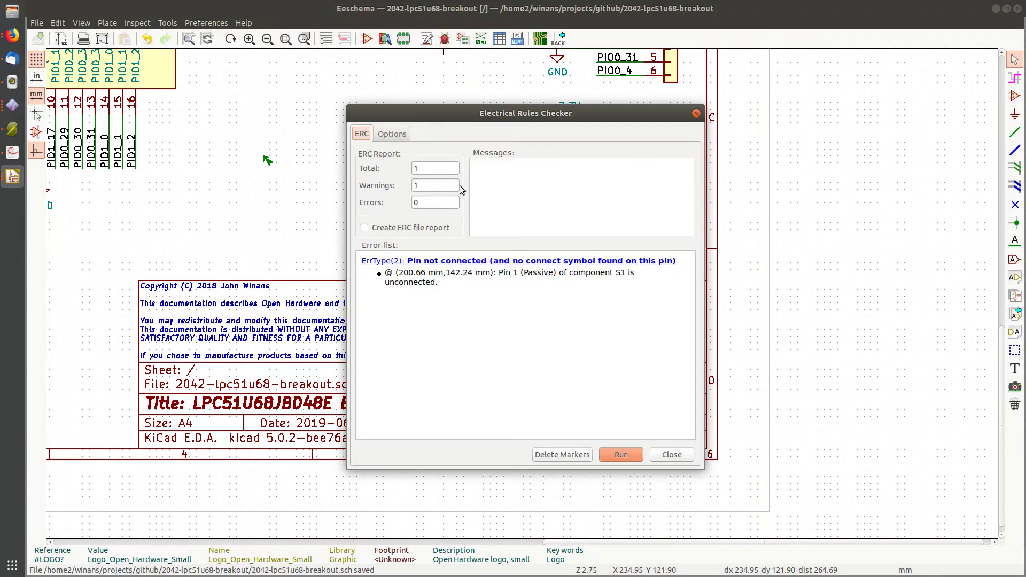
pyautogui.click(571, 455)
pyautogui.click(622, 455)
pyautogui.click(657, 453)
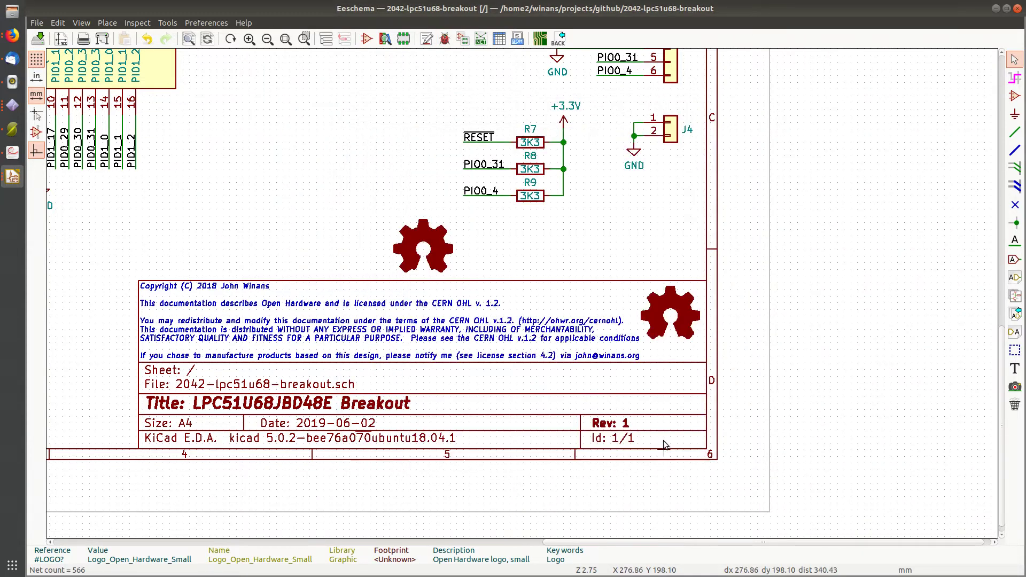
# - Save the schematic and generate the Pcbnew netlist 2042-lpc51u68-breakout.net
pyautogui.hotkey('ctrl', 's')
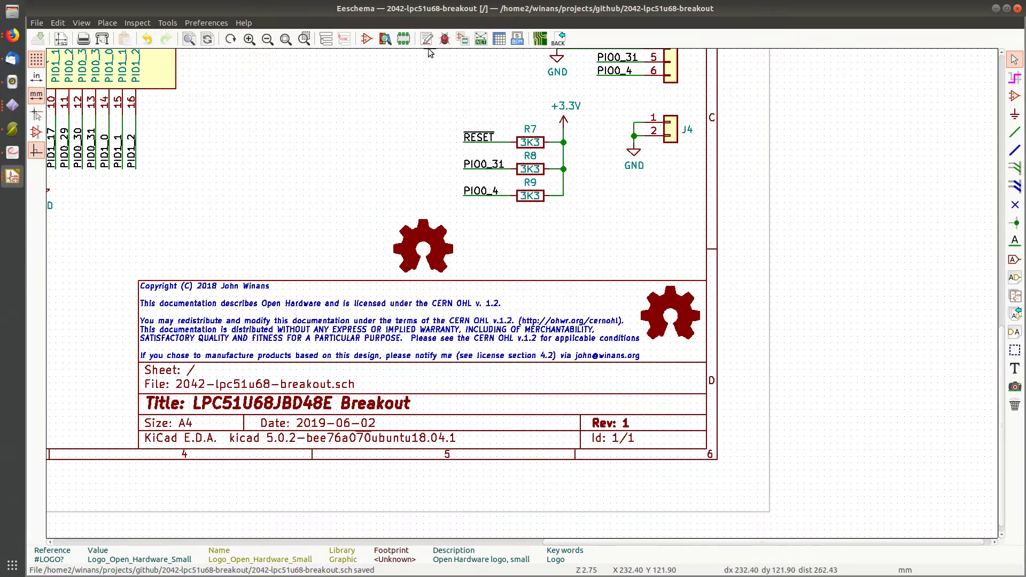
pyautogui.click(480, 38)
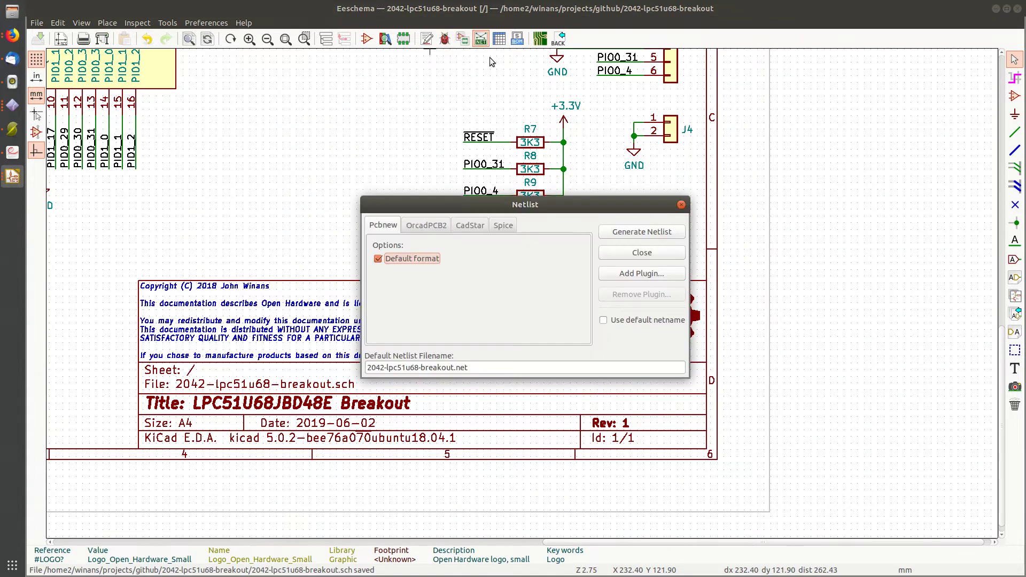
pyautogui.click(646, 231)
pyautogui.click(780, 495)
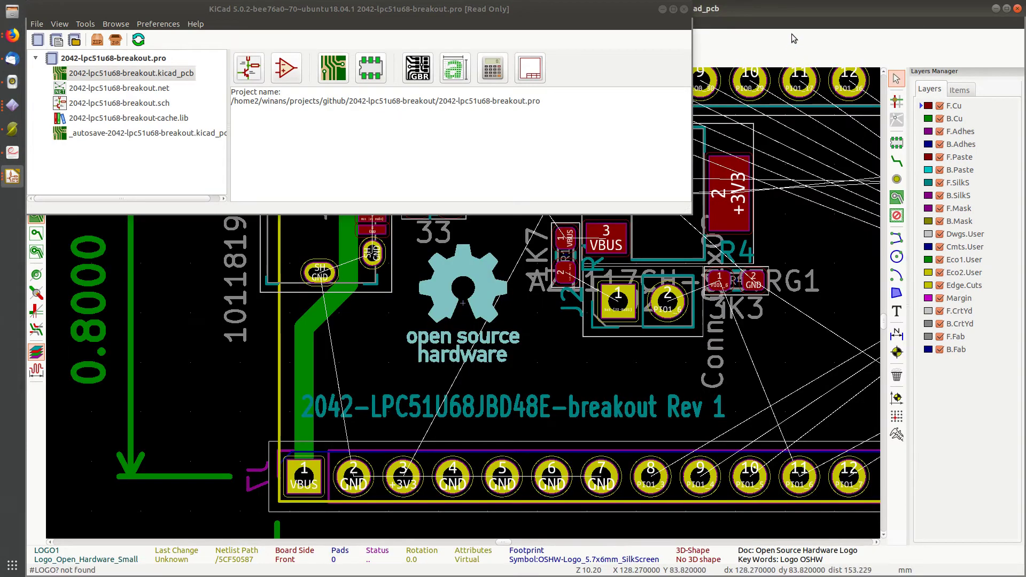
# - Bring the board layout forward, deselect the logo, and pan the whole board into view
pyautogui.click(676, 314)
pyautogui.scroll(-5, 462, 299)
pyautogui.click(582, 204)
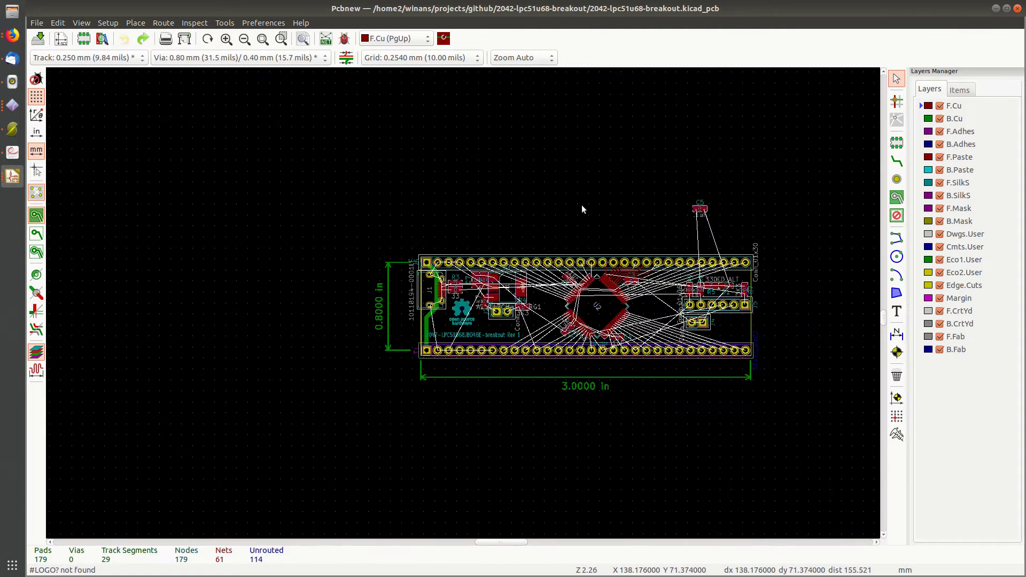
pyautogui.moveTo(581, 204); pyautogui.dragTo(466, 172, button='middle')
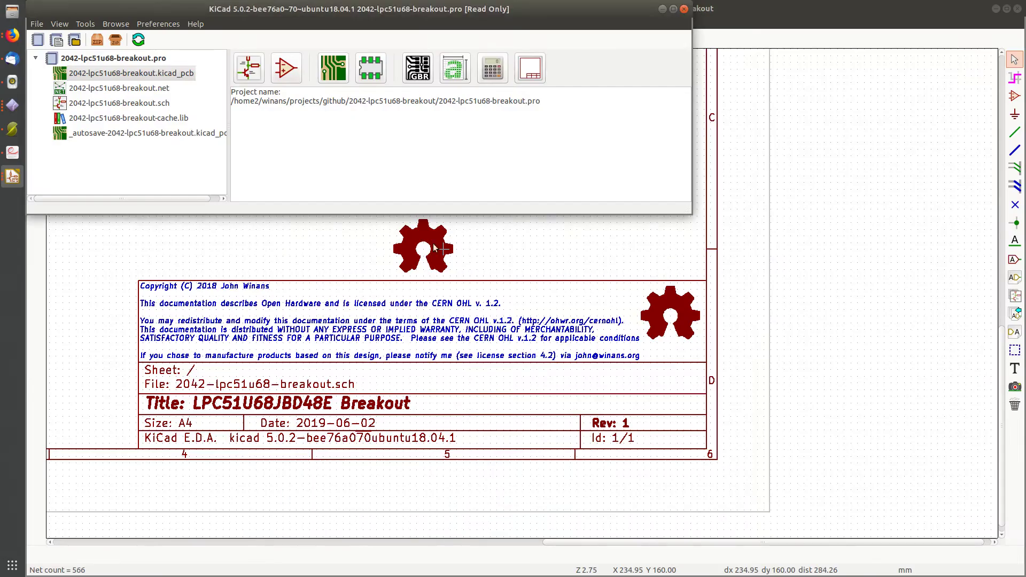
# - Inspect the new logo's and LOGO1's properties, then edit the #LOGO1 reference value
pyautogui.click(427, 246)
pyautogui.doubleClick(427, 247)
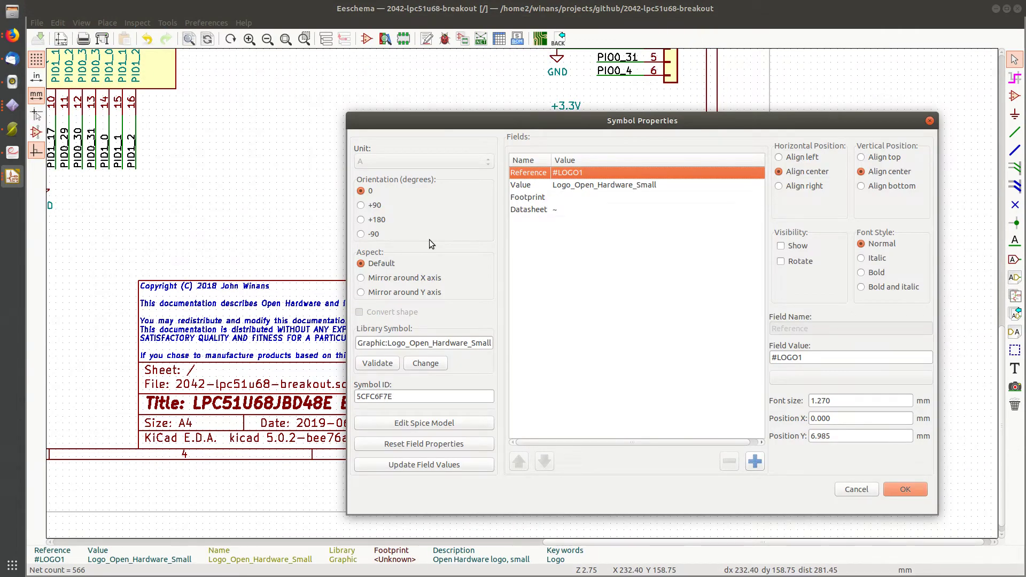
pyautogui.press('Escape')
pyautogui.doubleClick(688, 319)
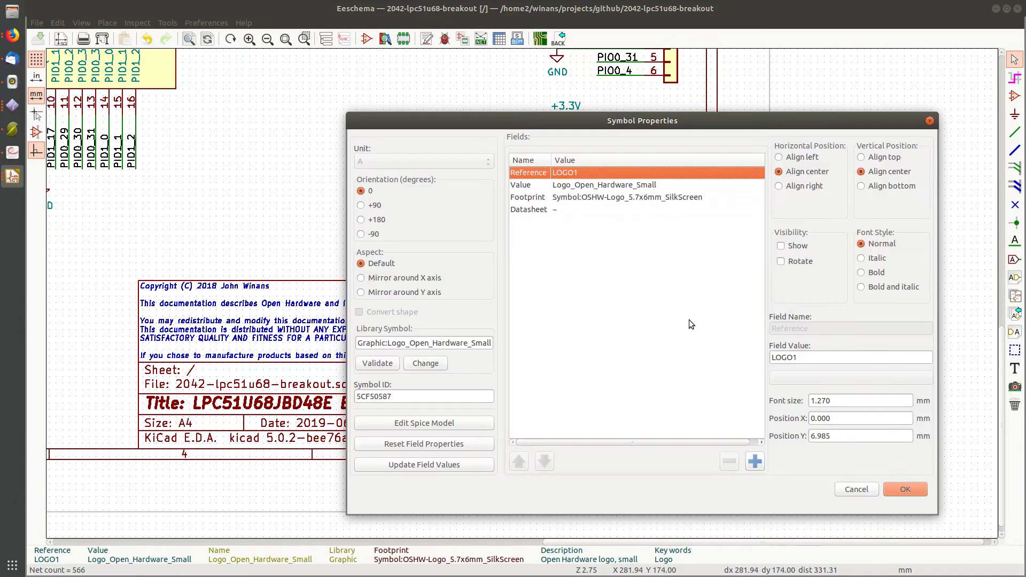
pyautogui.press('Escape')
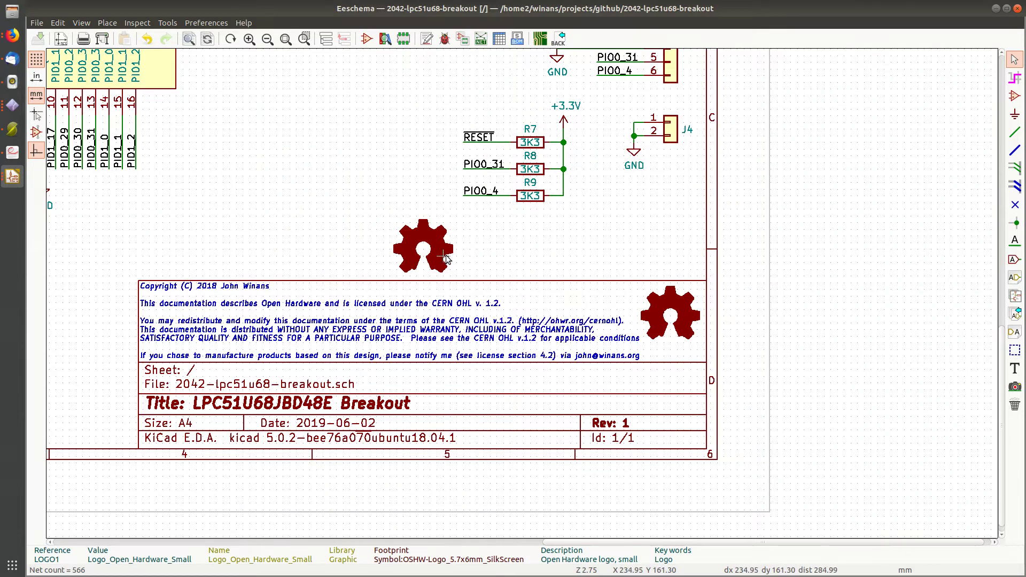
pyautogui.doubleClick(446, 254)
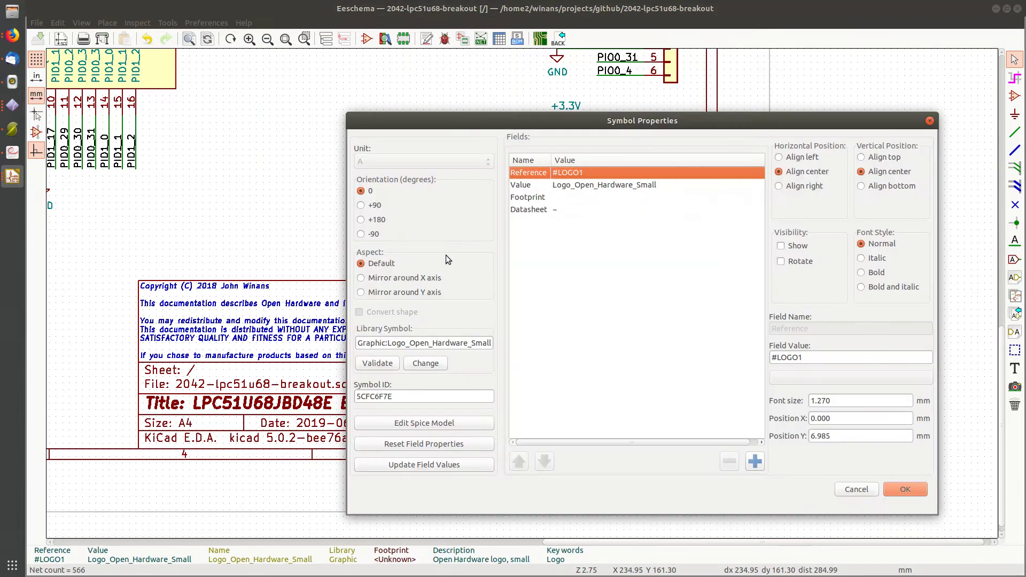
pyautogui.click(829, 357)
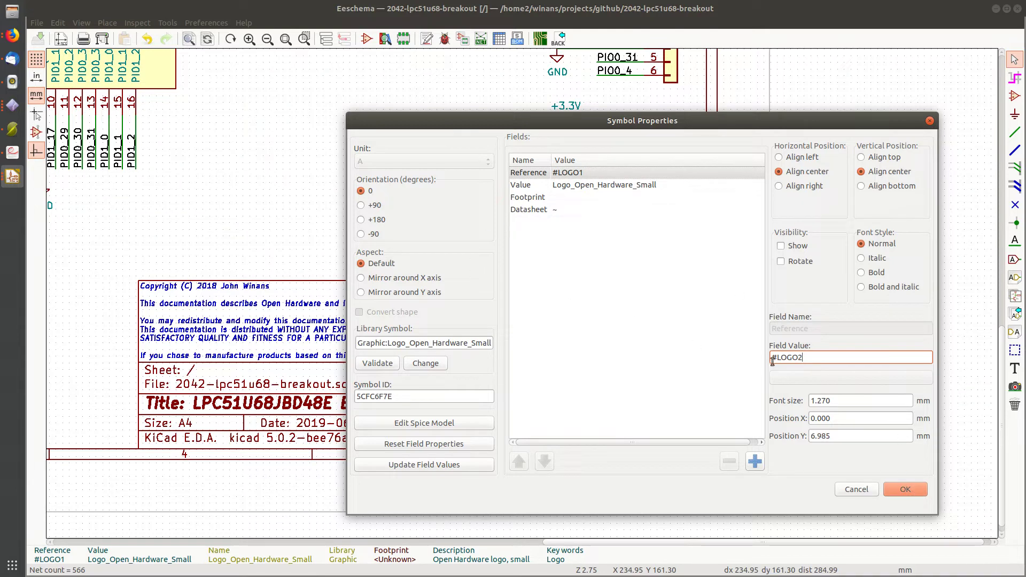
pyautogui.click(905, 490)
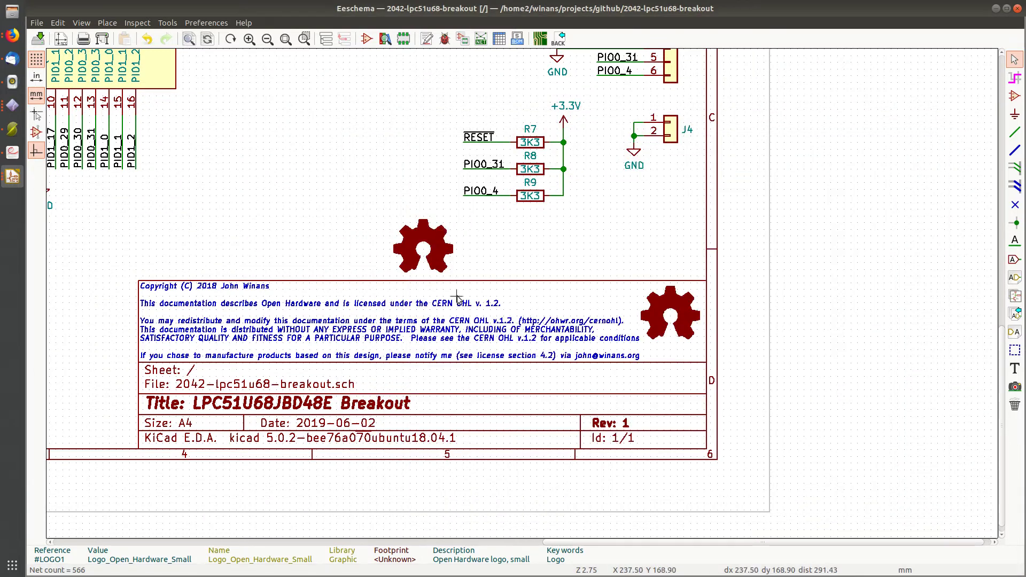
# - Save the schematic and regenerate 2042-lpc51u68-breakout.net
pyautogui.hotkey('ctrl', 's')
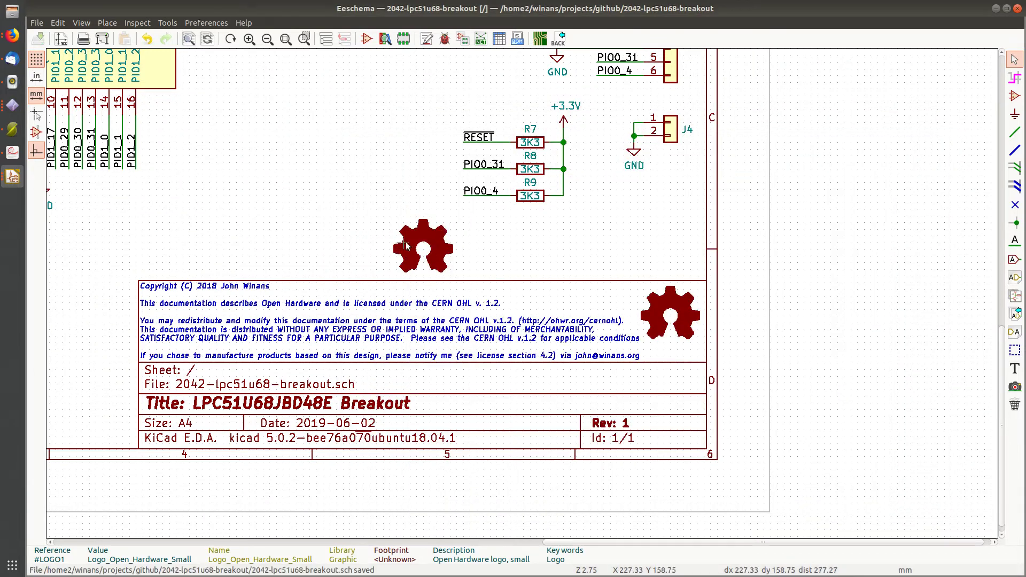
pyautogui.click(480, 40)
pyautogui.click(662, 231)
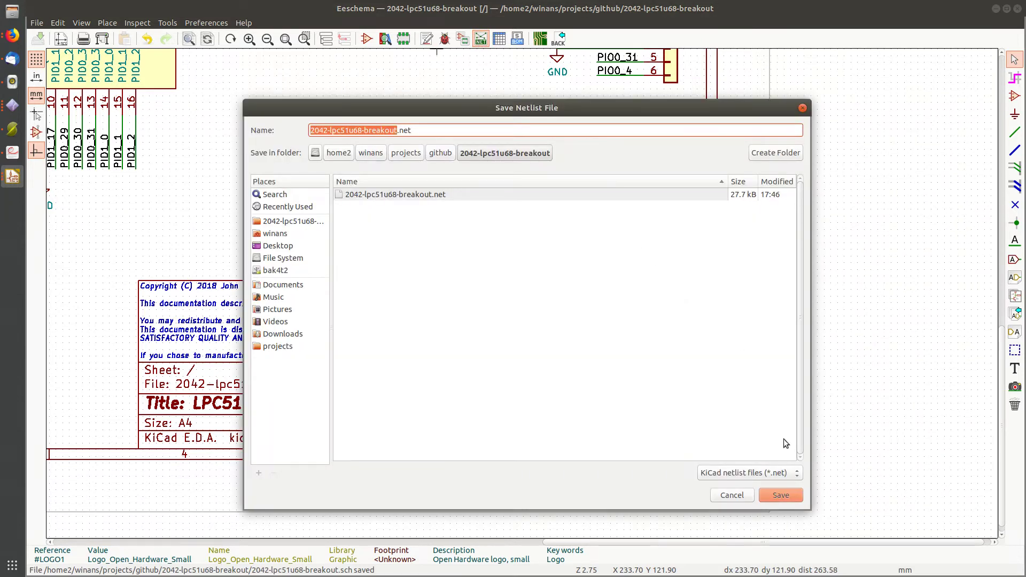
pyautogui.click(781, 495)
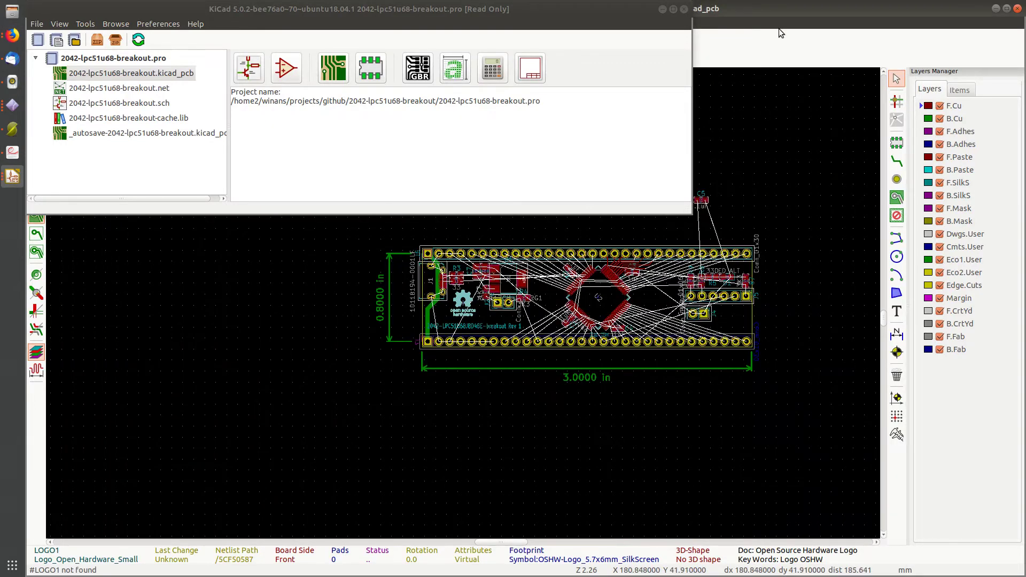
# - Load the current netlist into Pcbnew, save 2042-lpc51u68-breakout.kicad_pcb, and return to Eeschema
pyautogui.click(781, 33)
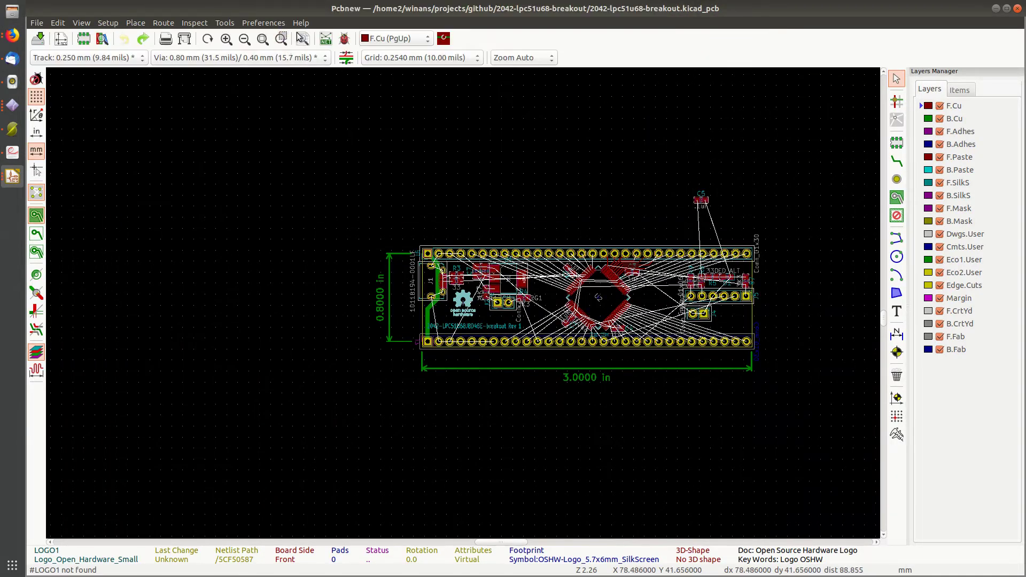
pyautogui.click(325, 38)
pyautogui.click(647, 186)
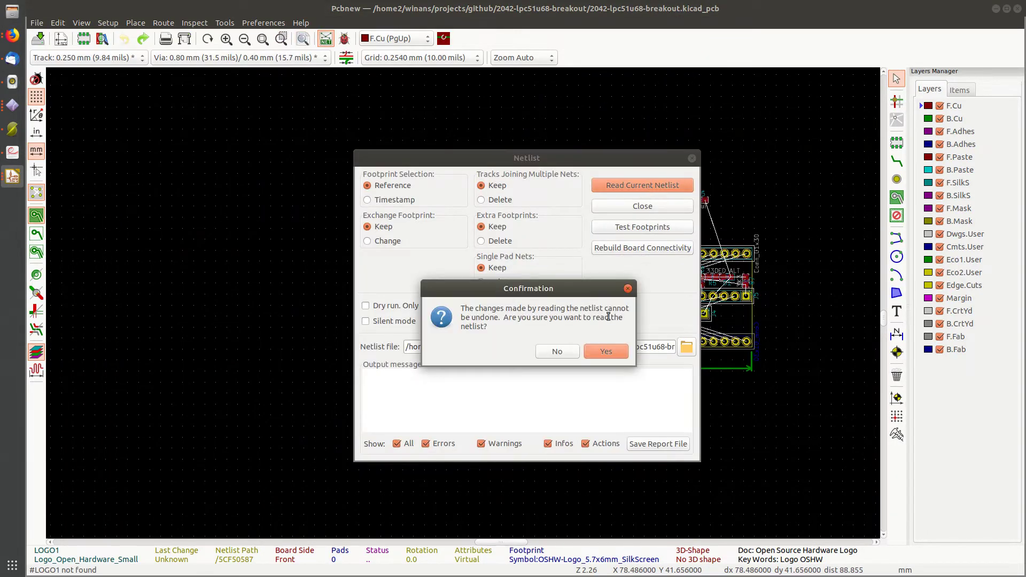
pyautogui.click(615, 350)
pyautogui.scroll(10, 530, 399)
pyautogui.click(650, 210)
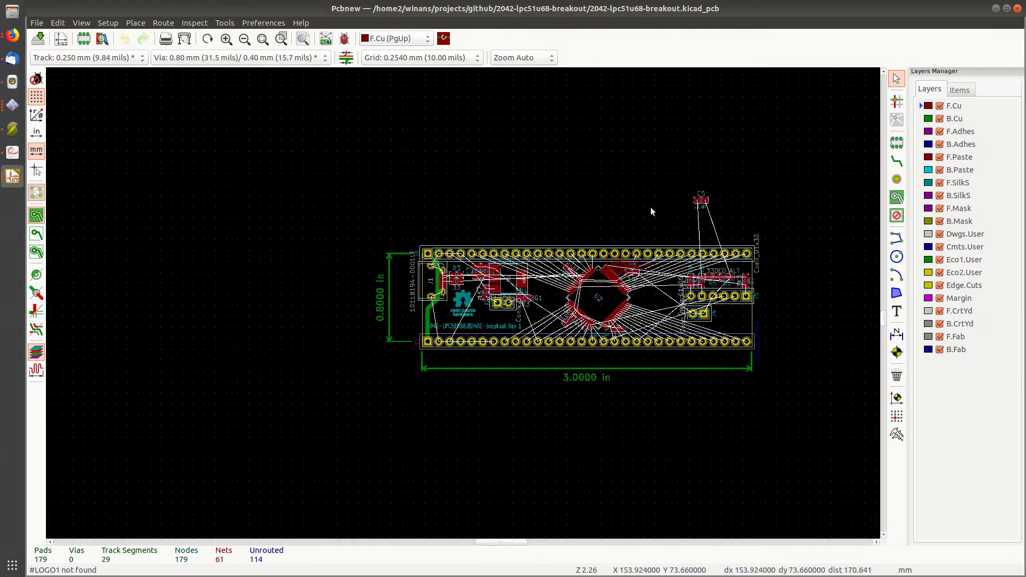
pyautogui.hotkey('ctrl', 's')
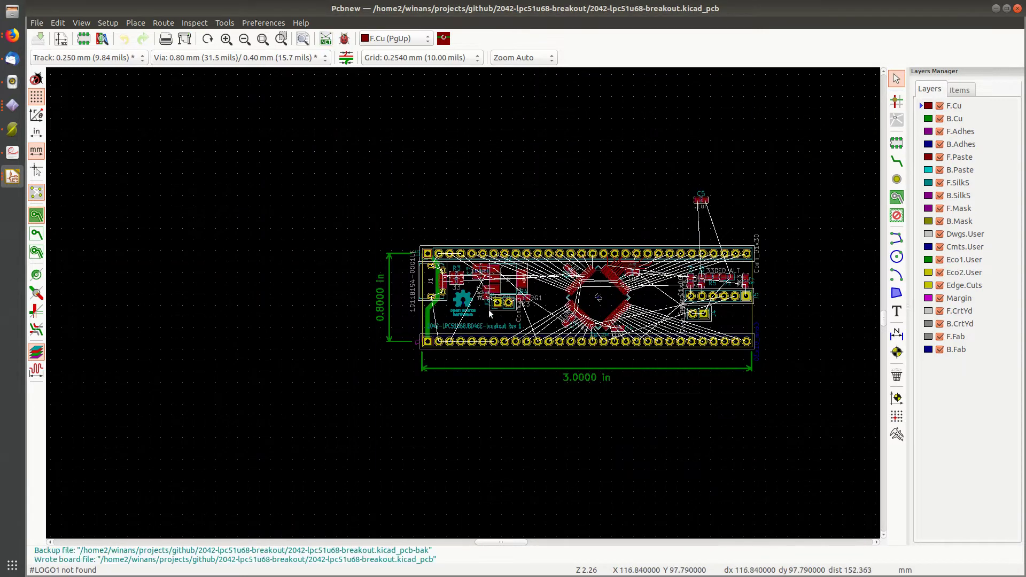
pyautogui.hotkey('alt', 'Tab')
# - Open the logo symbol's properties and browse footprints for its Footprint field
pyautogui.click(826, 247)
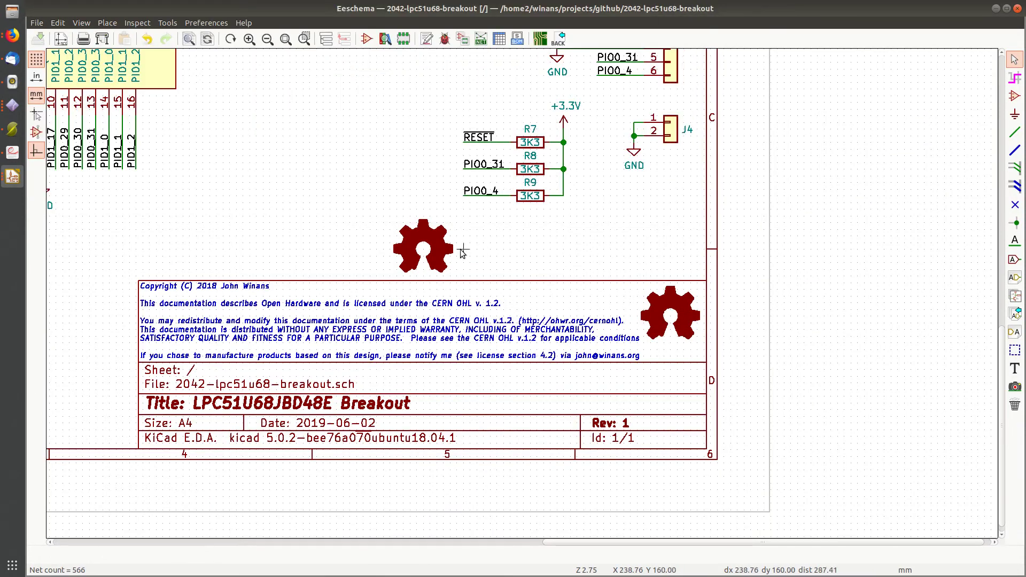
pyautogui.doubleClick(433, 258)
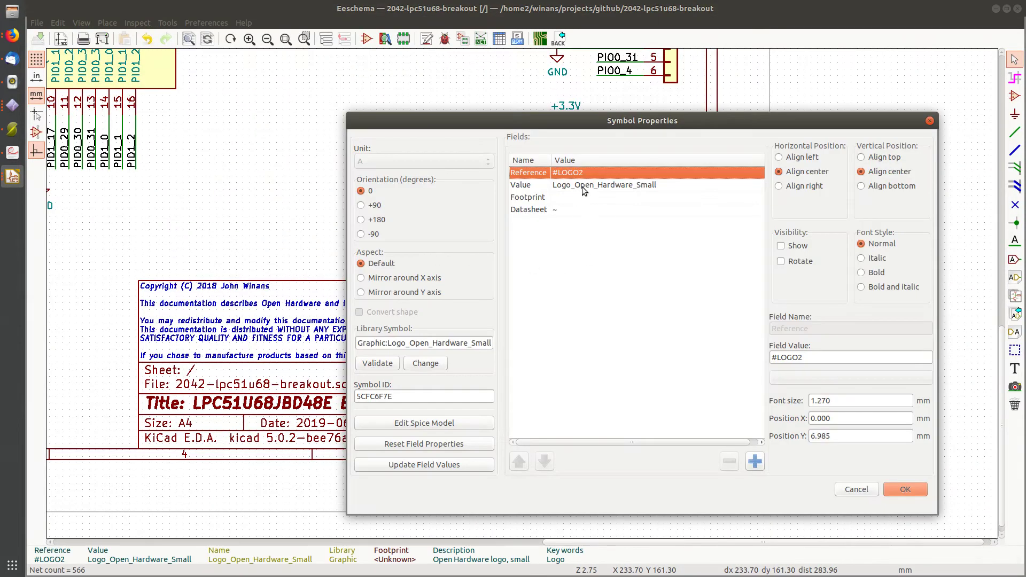
pyautogui.click(550, 197)
pyautogui.click(837, 377)
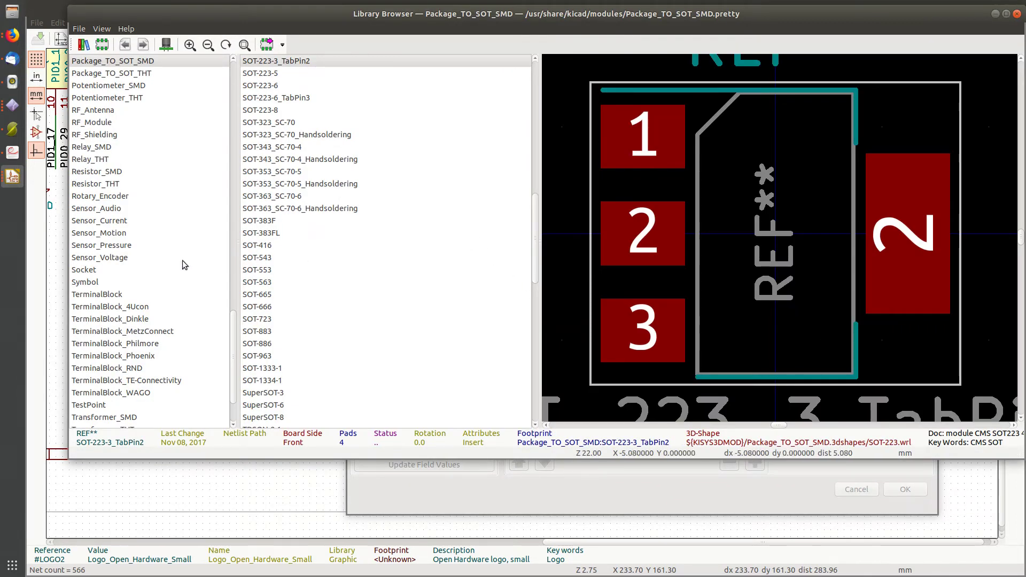
# - Preview the Symbol library's logo footprints: KiCad, CE, ESD, OSHW, RoHS, GNU and HighVoltage
pyautogui.click(95, 285)
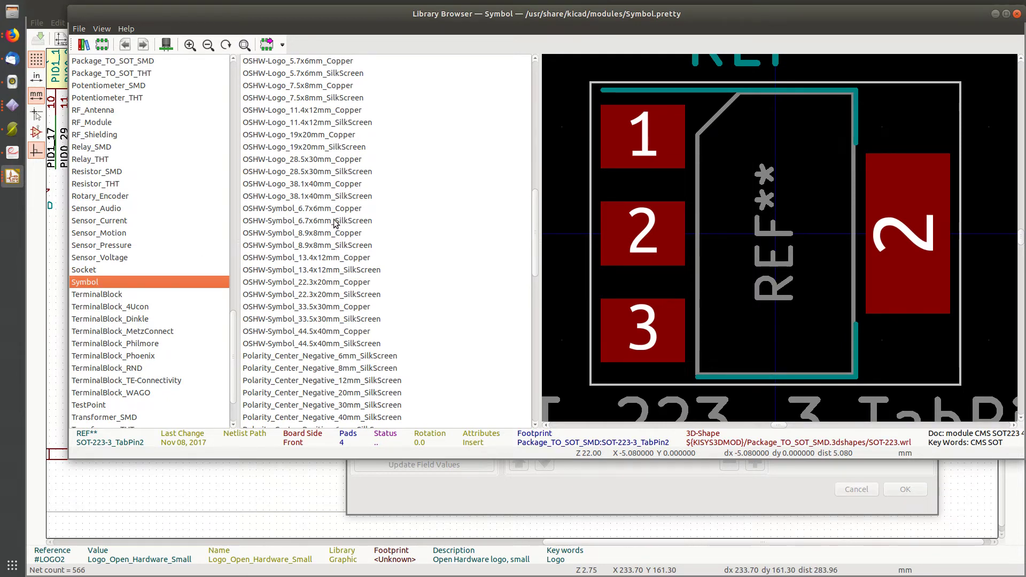
pyautogui.scroll(15, 339, 225)
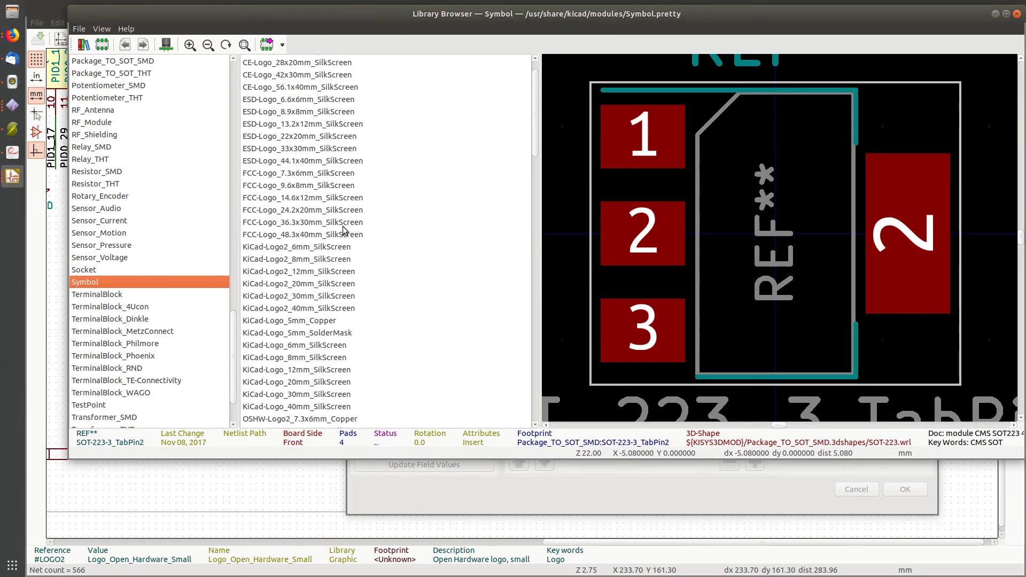
pyautogui.scroll(-7, 343, 230)
pyautogui.click(355, 141)
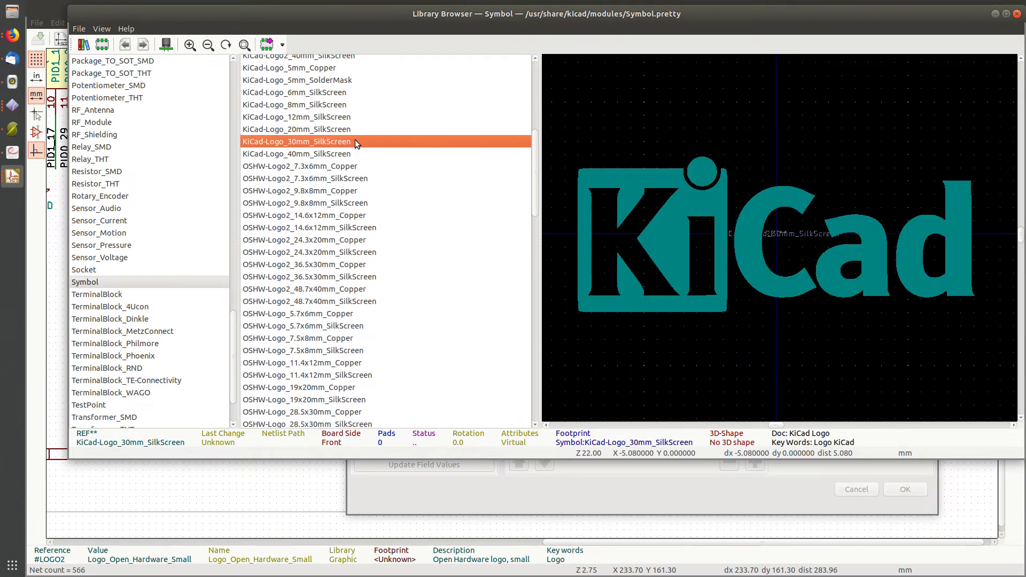
pyautogui.press('Up')
pyautogui.press('Up')
pyautogui.press('Up')
pyautogui.press('Up')
pyautogui.press('Up')
pyautogui.press('Up')
pyautogui.press('Up')
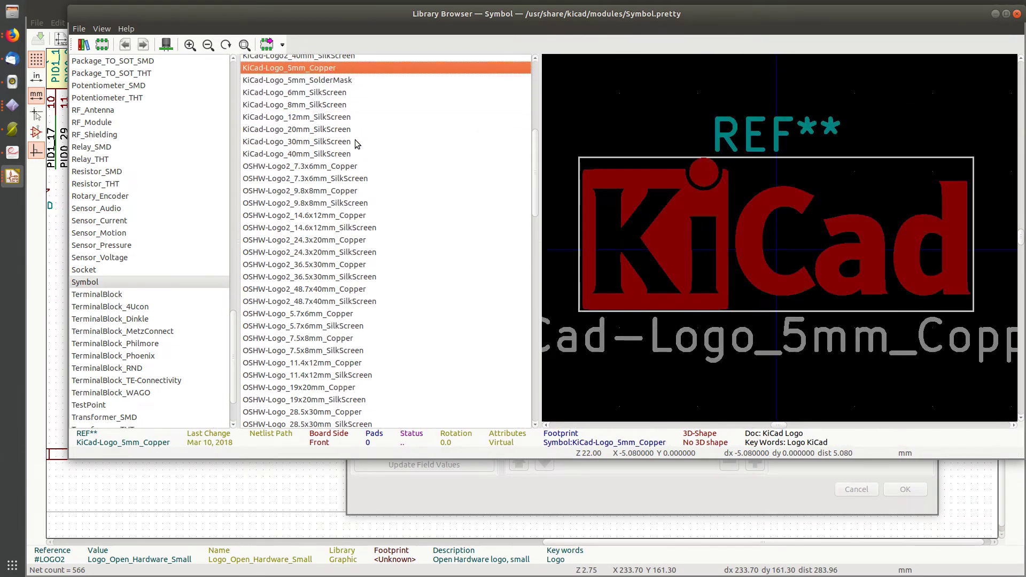
pyautogui.press('Up')
pyautogui.press('Up')
pyautogui.press('Up')
pyautogui.press('Up')
pyautogui.press('Up')
pyautogui.press('Up')
pyautogui.press('Up')
pyautogui.press('Up')
pyautogui.press('Up')
pyautogui.press('Up')
pyautogui.press('Up')
pyautogui.press('Up')
pyautogui.press('Up')
pyautogui.press('Up')
pyautogui.press('Up')
pyautogui.press('Up')
pyautogui.press('Up')
pyautogui.press('Up')
pyautogui.press('Up')
pyautogui.press('Up')
pyautogui.press('Down')
pyautogui.press('Down')
pyautogui.press('Down')
pyautogui.press('Down')
pyautogui.press('Down')
pyautogui.press('Down')
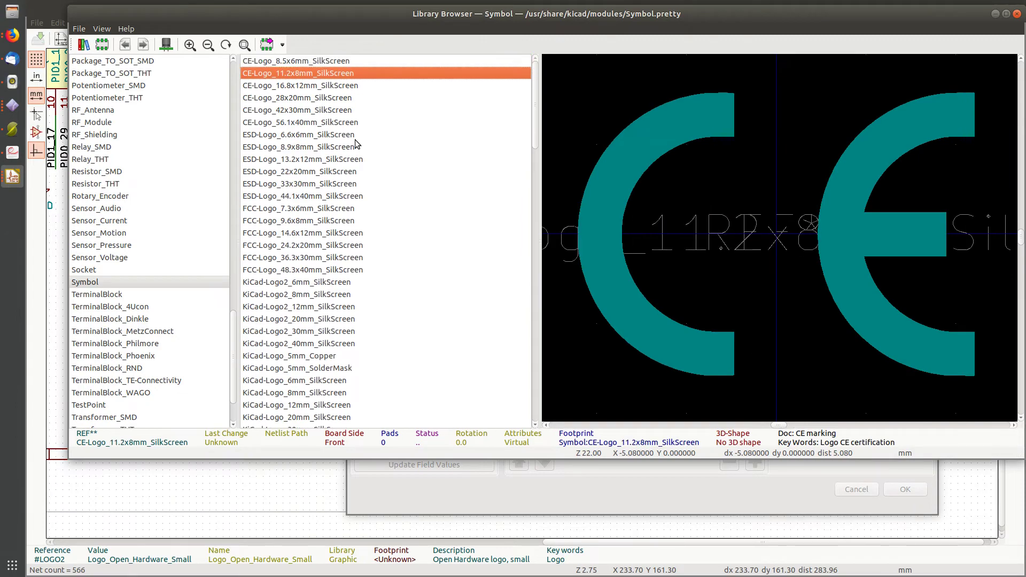
pyautogui.press('Down')
pyautogui.press('Down')
pyautogui.press('Down')
pyautogui.press('Down')
pyautogui.press('Down')
pyautogui.press('Down')
pyautogui.press('Down')
pyautogui.press('Down')
pyautogui.press('Down')
pyautogui.press('Down')
pyautogui.press('Down')
pyautogui.press('Down')
pyautogui.press('Down')
pyautogui.press('Down')
pyautogui.press('Down')
pyautogui.press('Down')
pyautogui.press('Down')
pyautogui.press('Down')
pyautogui.press('Down')
pyautogui.press('Down')
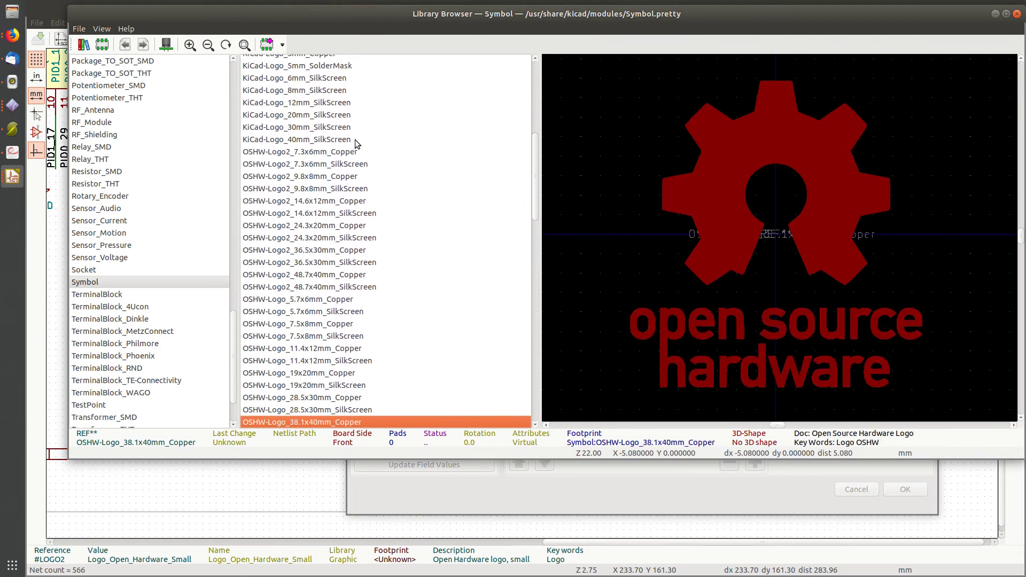
pyautogui.press('Down')
pyautogui.press('Down')
pyautogui.press('Down')
pyautogui.press('Down')
pyautogui.press('Down')
pyautogui.press('Down')
pyautogui.press('Down')
pyautogui.press('Down')
pyautogui.press('Down')
pyautogui.press('Down')
pyautogui.press('Down')
pyautogui.press('Down')
pyautogui.press('Down')
pyautogui.press('Down')
pyautogui.press('Down')
pyautogui.press('Down')
pyautogui.press('Down')
pyautogui.press('Down')
pyautogui.press('Down')
pyautogui.press('Down')
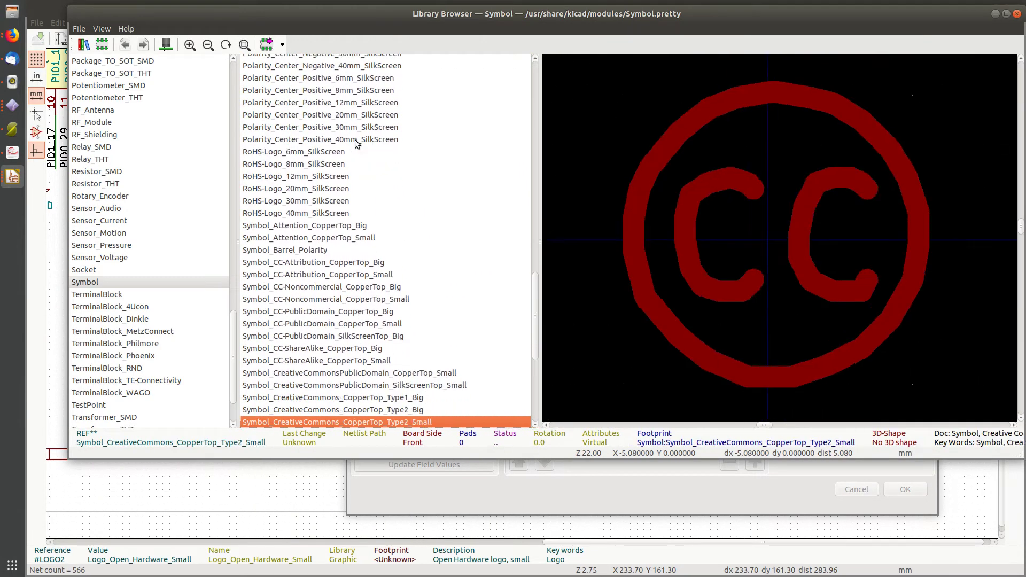
pyautogui.press('Down')
pyautogui.press('Down')
pyautogui.press('Down')
pyautogui.press('Down')
pyautogui.press('Down')
pyautogui.press('Down')
pyautogui.press('Down')
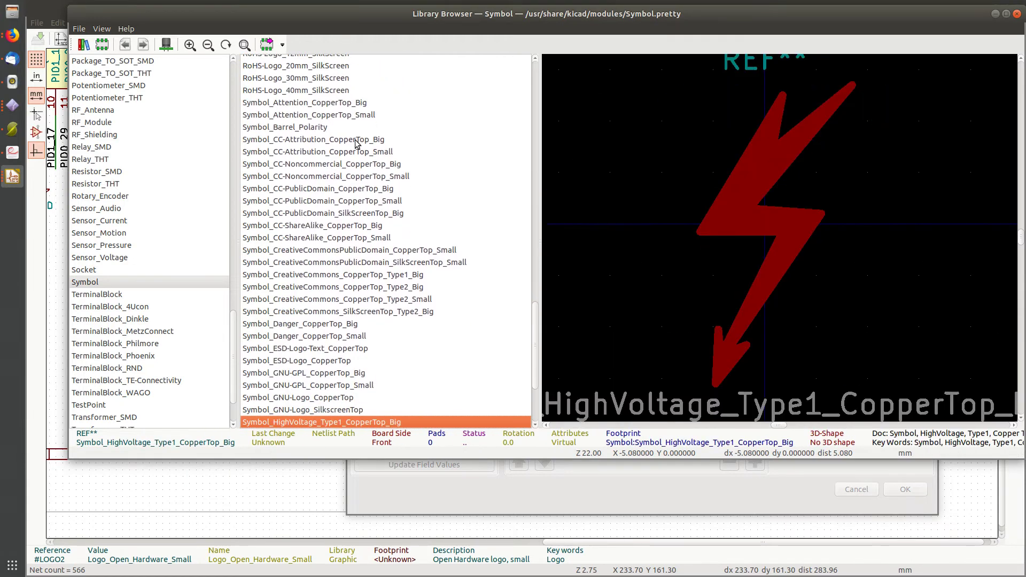
pyautogui.press('Up')
pyautogui.press('Up')
pyautogui.press('Up')
pyautogui.press('Up')
pyautogui.press('Up')
pyautogui.press('Up')
pyautogui.press('Up')
pyautogui.press('Up')
pyautogui.press('Up')
pyautogui.press('Up')
pyautogui.press('Up')
pyautogui.press('Up')
pyautogui.press('Up')
pyautogui.press('Up')
pyautogui.press('Up')
pyautogui.press('Up')
pyautogui.press('Up')
pyautogui.press('Up')
pyautogui.press('Up')
pyautogui.press('Up')
pyautogui.press('Up')
# - Compare the OSHW logo footprints and pick OSHW-Logo_11.4x12mm_SilkScreen
pyautogui.scroll(11, 416, 129)
pyautogui.scroll(6, 383, 154)
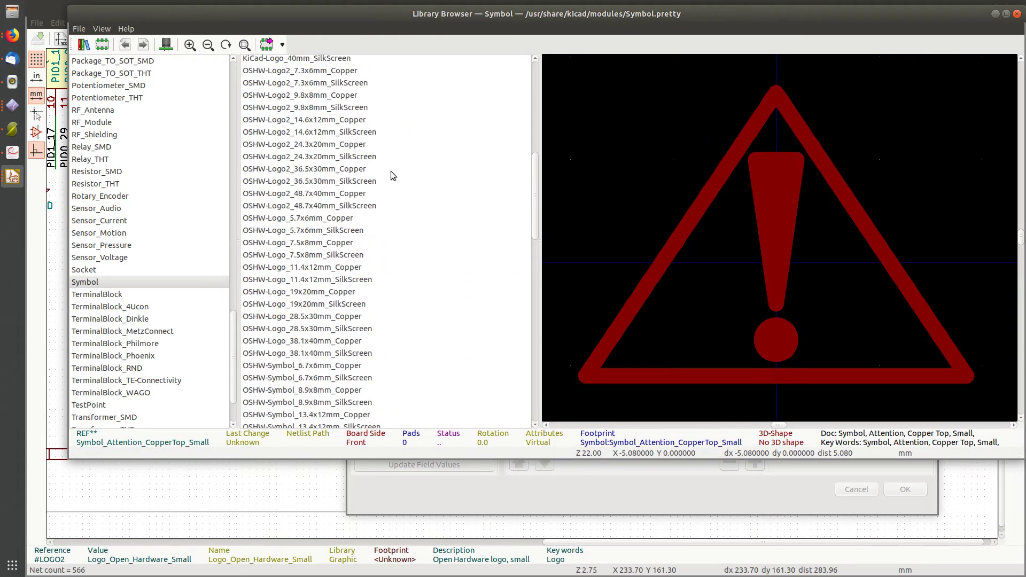
pyautogui.scroll(-4, 395, 160)
pyautogui.scroll(4, 406, 203)
pyautogui.click(358, 231)
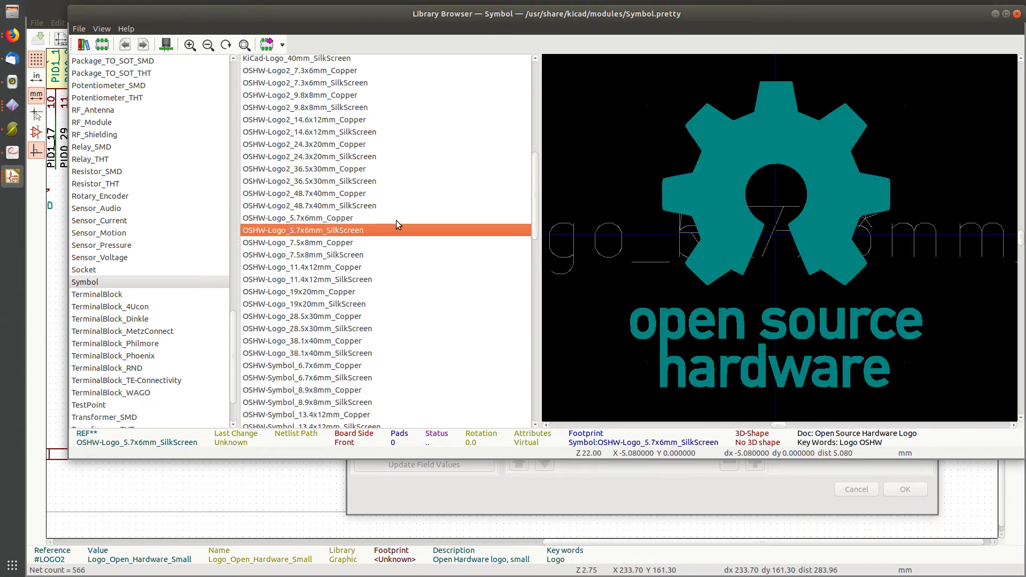
pyautogui.click(364, 108)
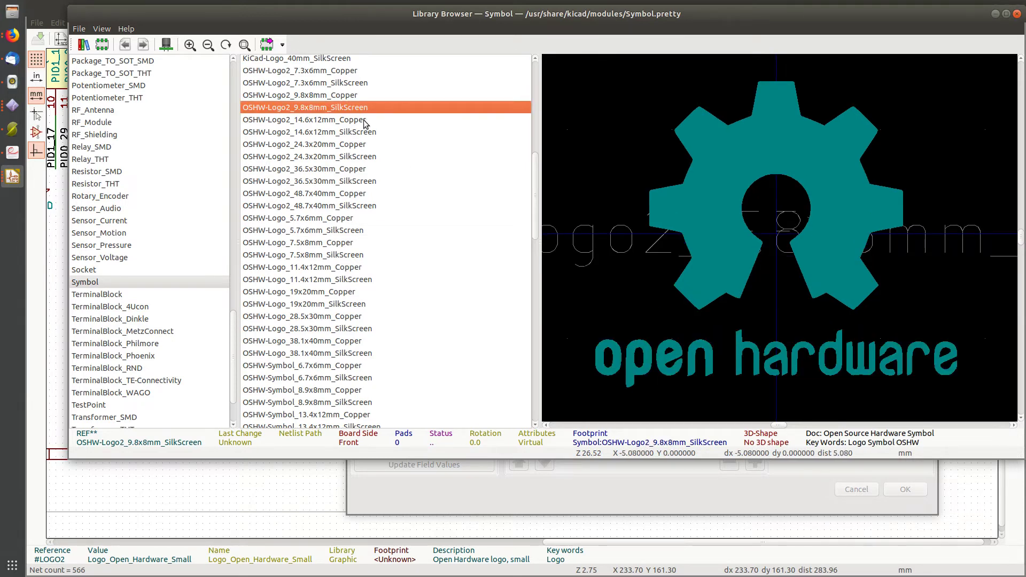
pyautogui.click(363, 120)
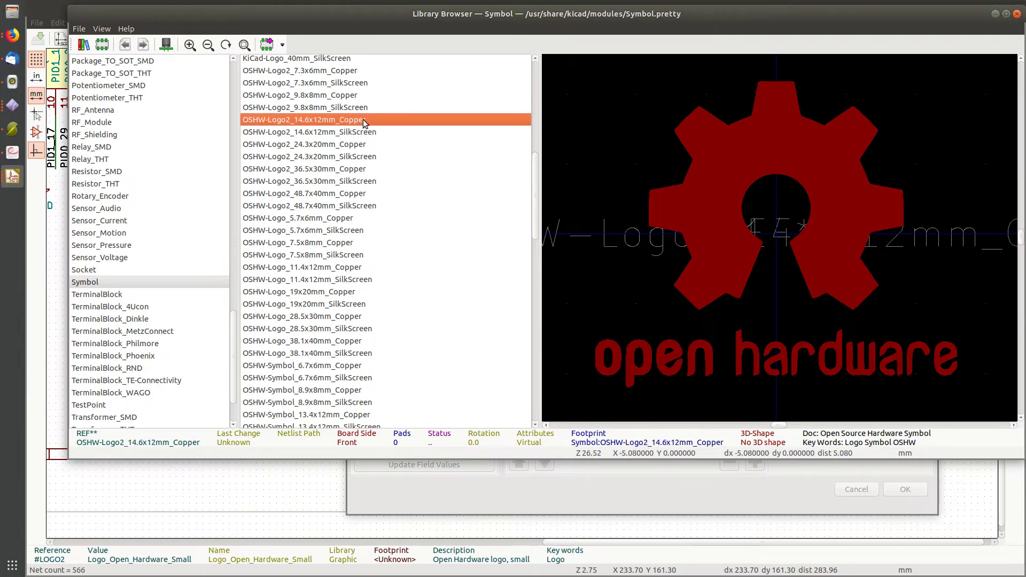
pyautogui.click(373, 107)
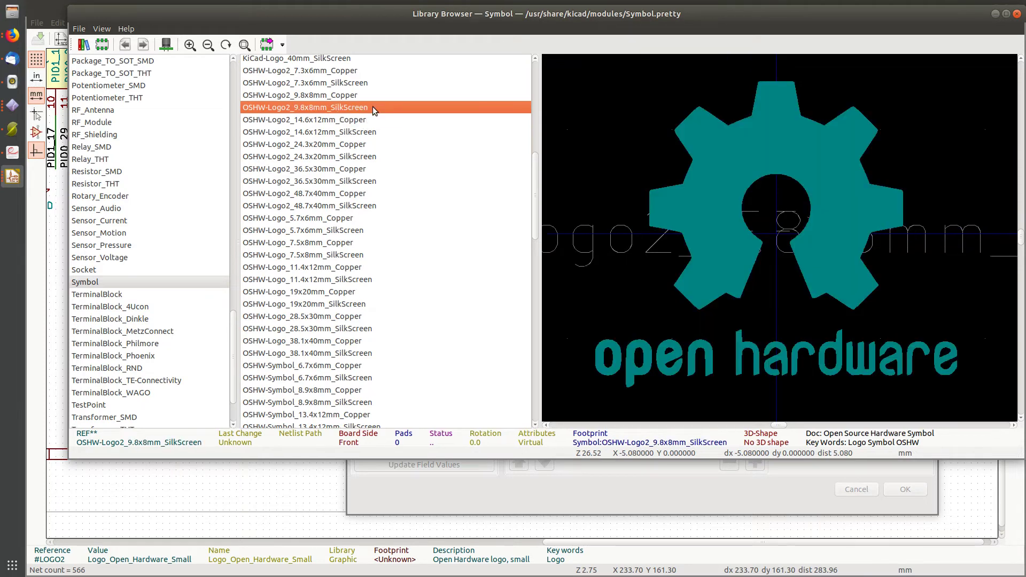
pyautogui.click(362, 231)
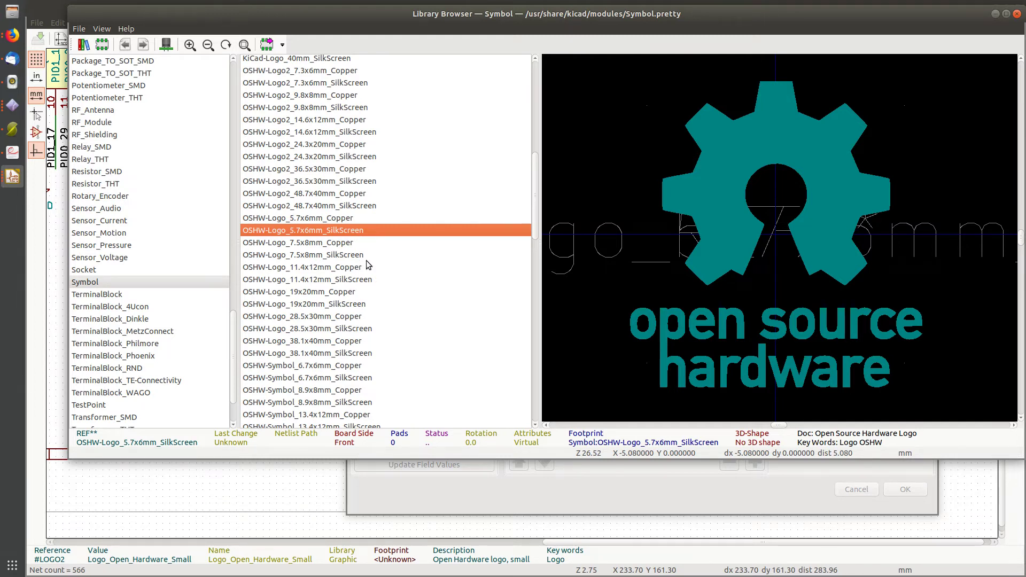
pyautogui.click(368, 279)
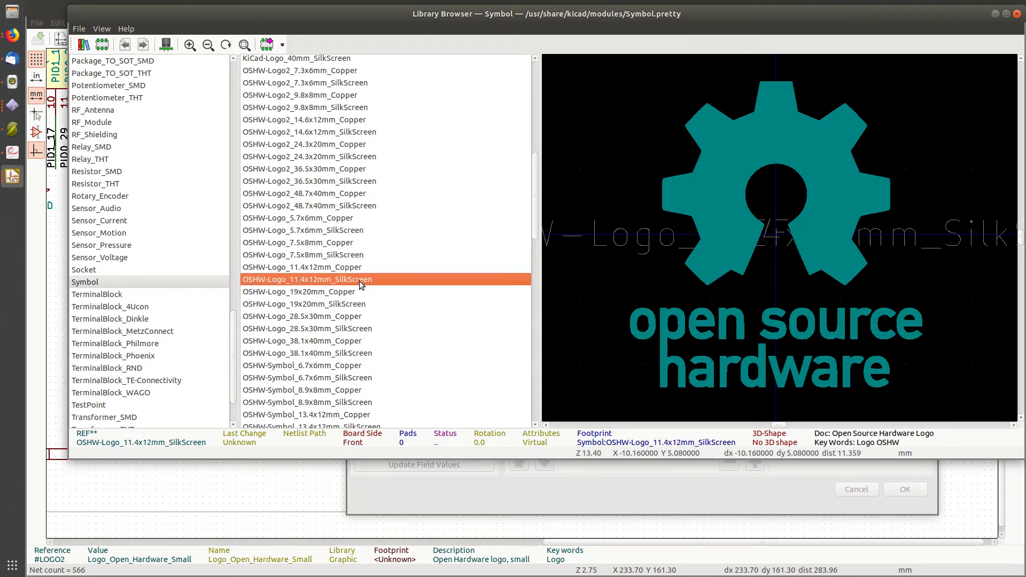
pyautogui.doubleClick(361, 280)
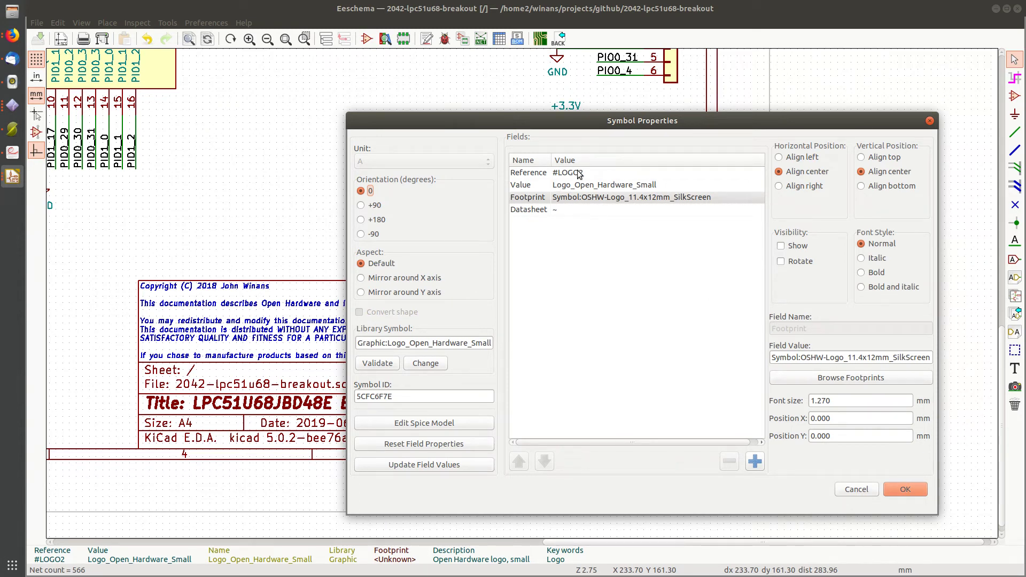
# - Apply OSHW-Logo_11.4x12mm_SilkScreen to #LOGO2, save, and write an updated 2042-lpc51u68-breakout.net
pyautogui.click(904, 491)
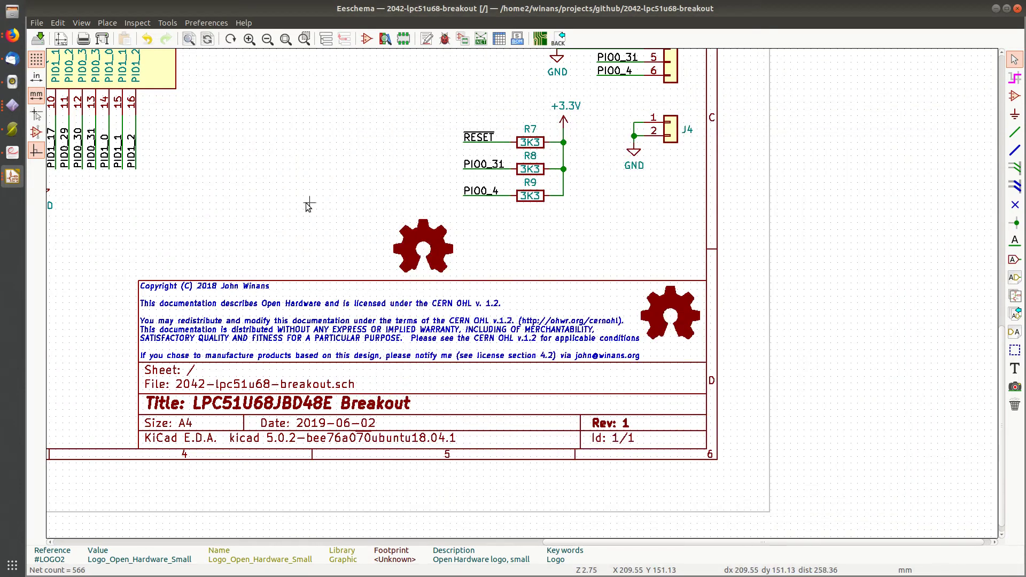
pyautogui.hotkey('ctrl', 's')
pyautogui.click(481, 38)
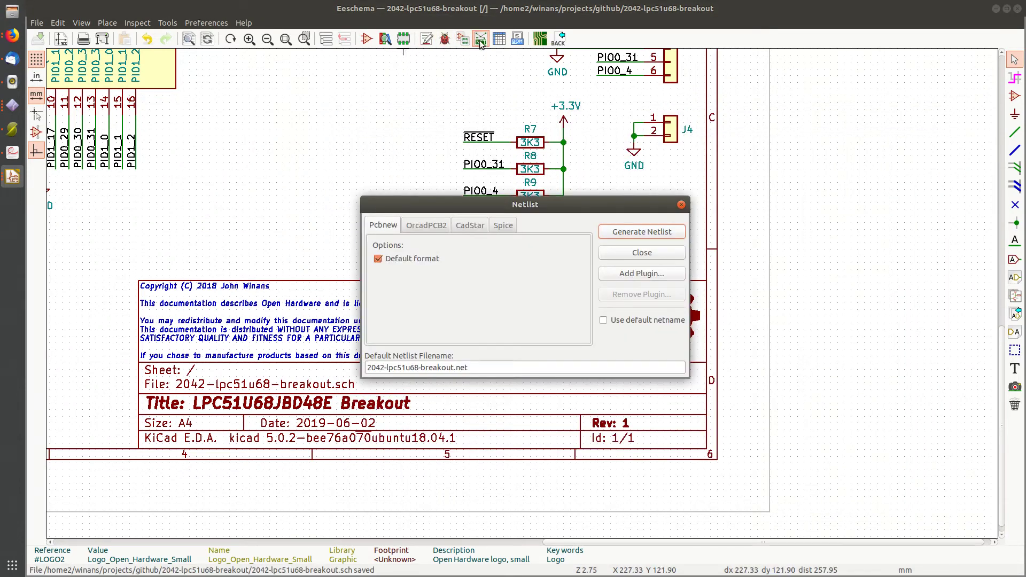
pyautogui.click(634, 230)
pyautogui.click(787, 491)
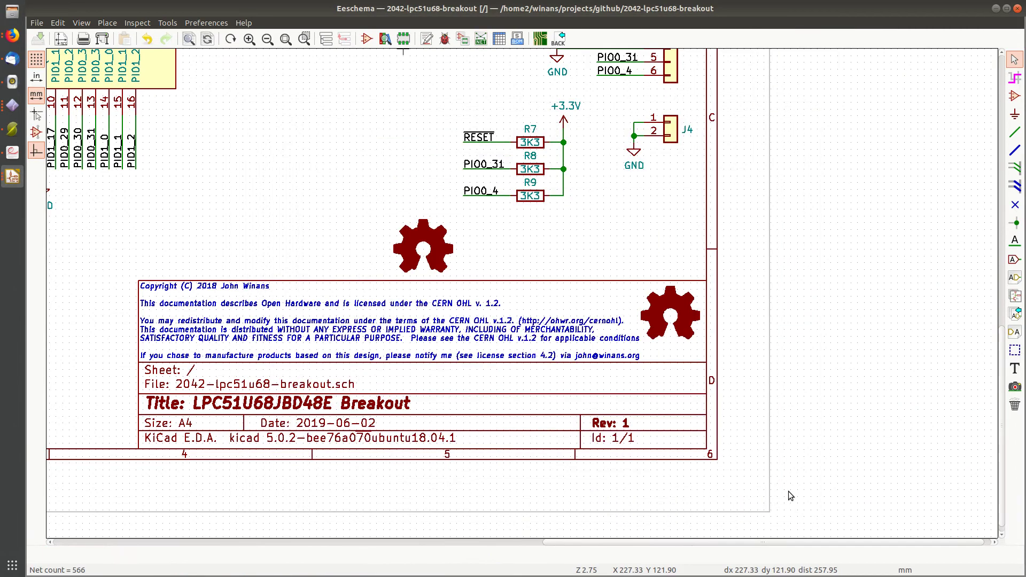
# - Hide the schematic editor, close the datasheet windows, and bring Pcbnew's board into view
pyautogui.hotkey('ctrl', 'q')
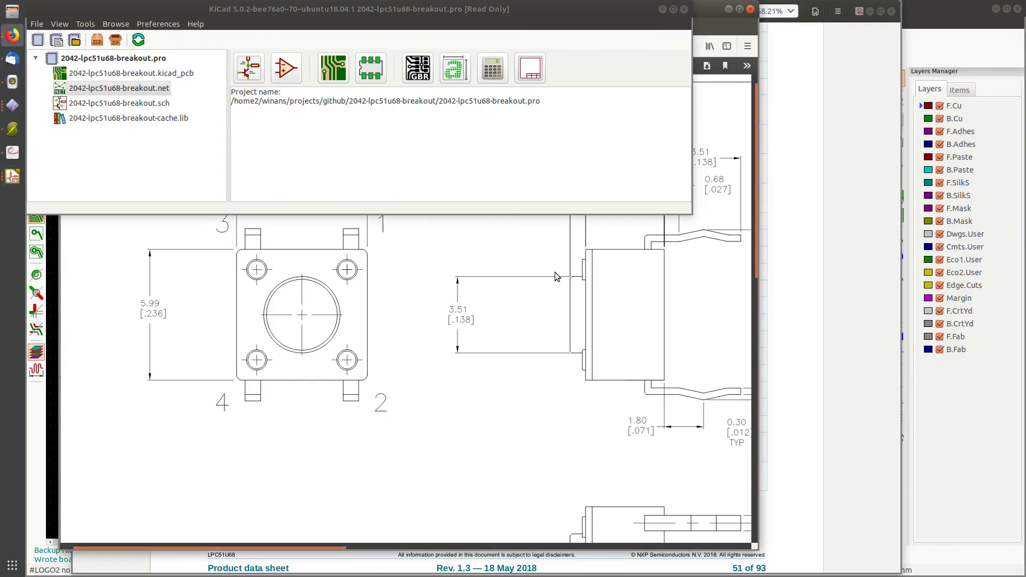
pyautogui.click(701, 13)
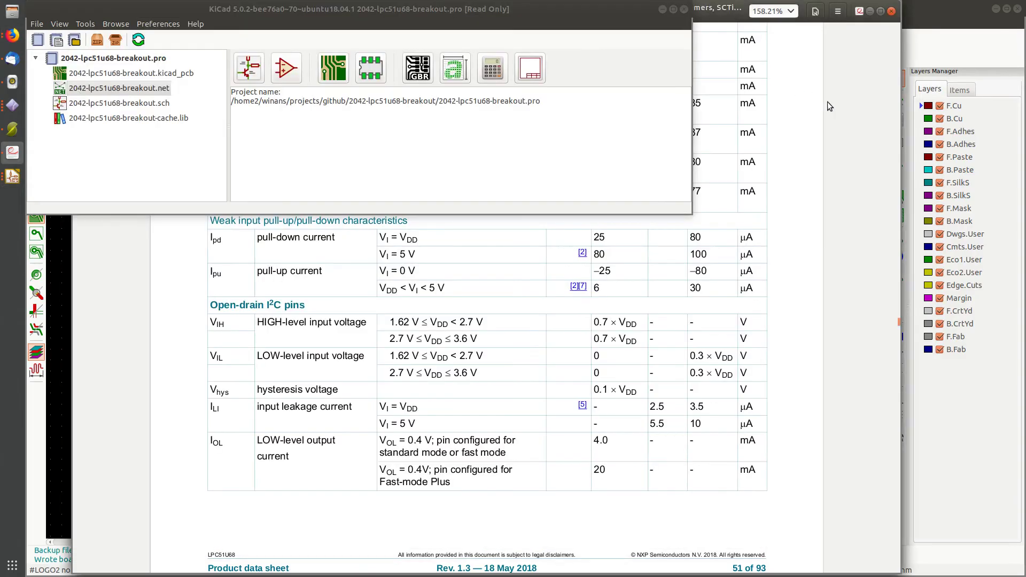
pyautogui.click(836, 105)
pyautogui.click(759, 37)
pyautogui.scroll(1, 361, 145)
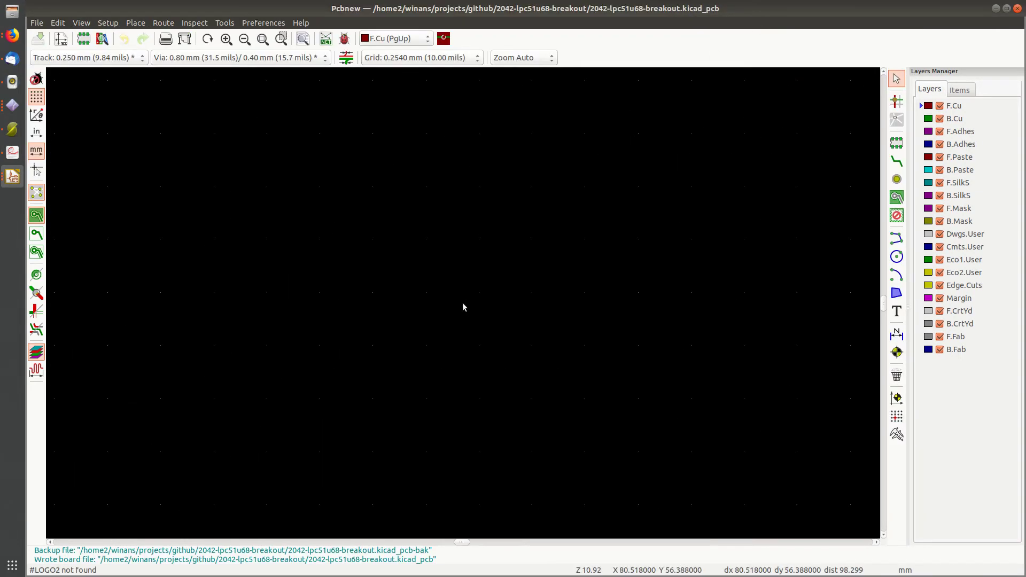
pyautogui.scroll(2, 670, 427)
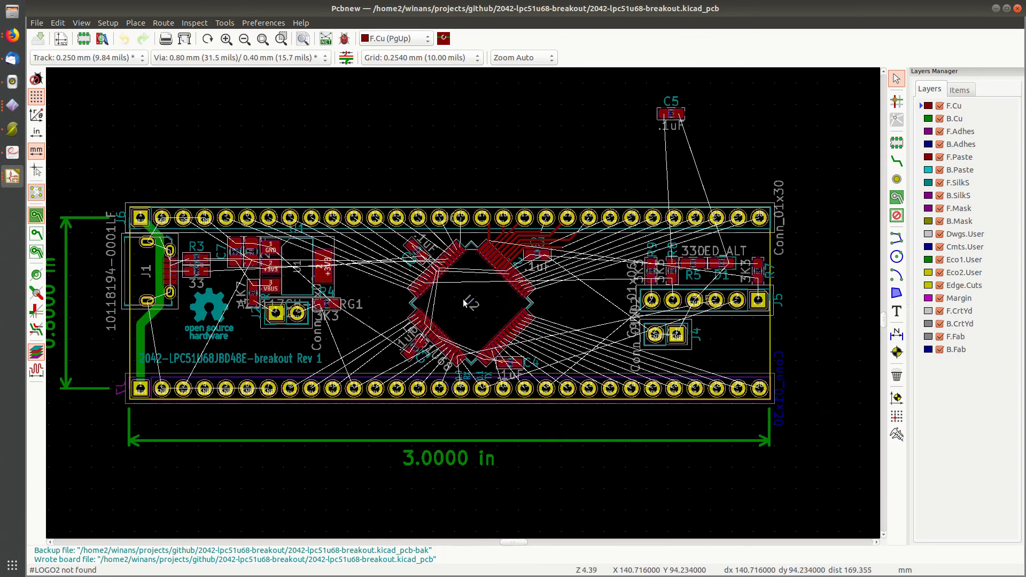
# - Read the current netlist into the board, confirming the update
pyautogui.click(325, 39)
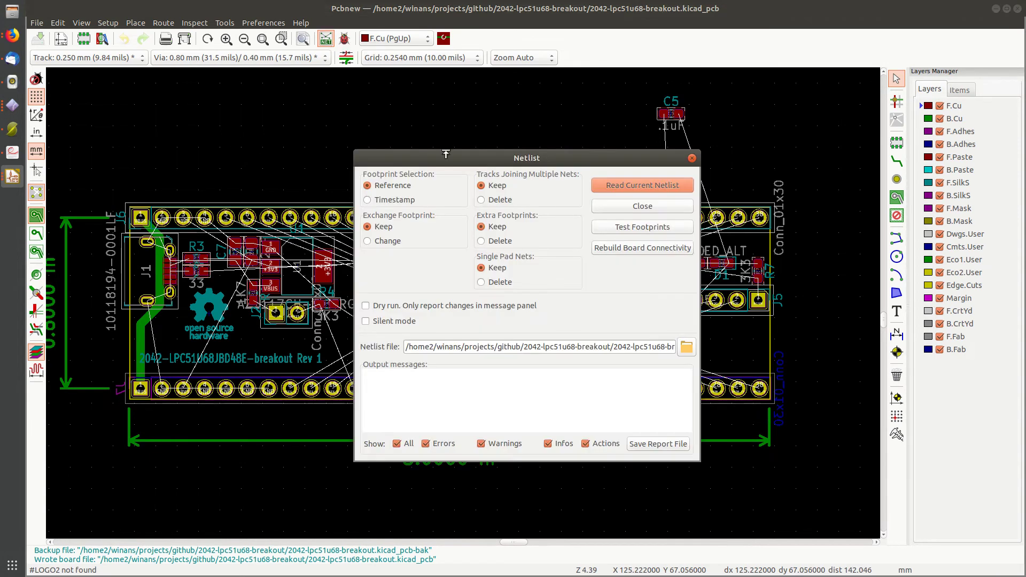
pyautogui.click(629, 185)
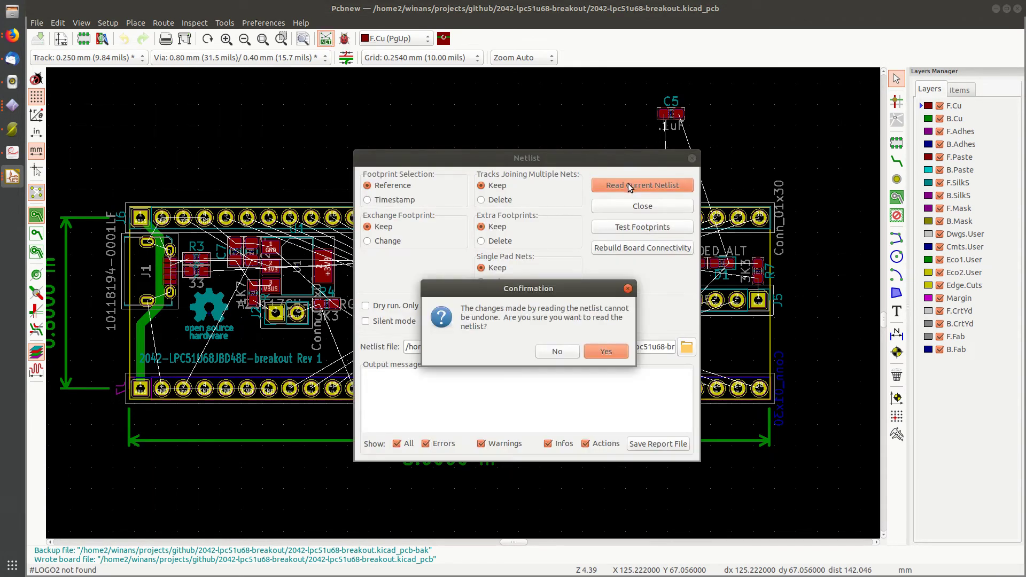
pyautogui.click(614, 353)
pyautogui.scroll(5, 557, 401)
pyautogui.scroll(-10, 558, 396)
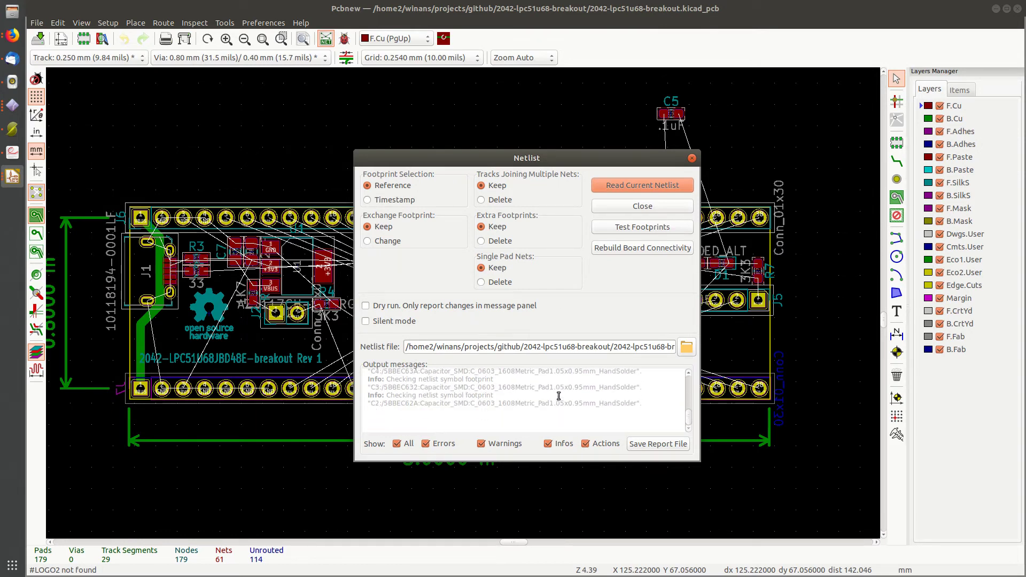
pyautogui.click(642, 207)
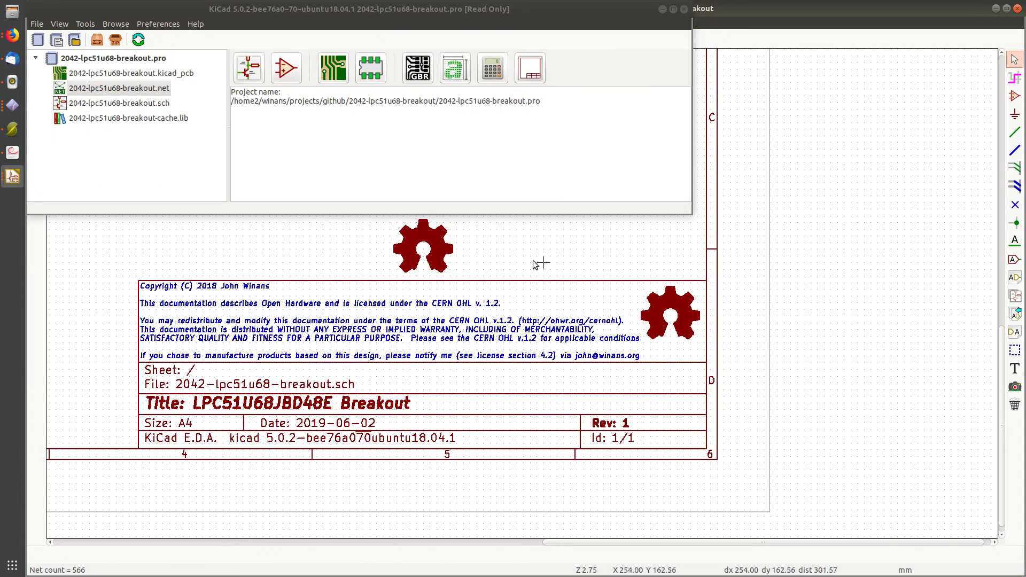
# - Change the gear logo's reference from #LOGO2 to LOGO2
pyautogui.click(434, 252)
pyautogui.doubleClick(437, 255)
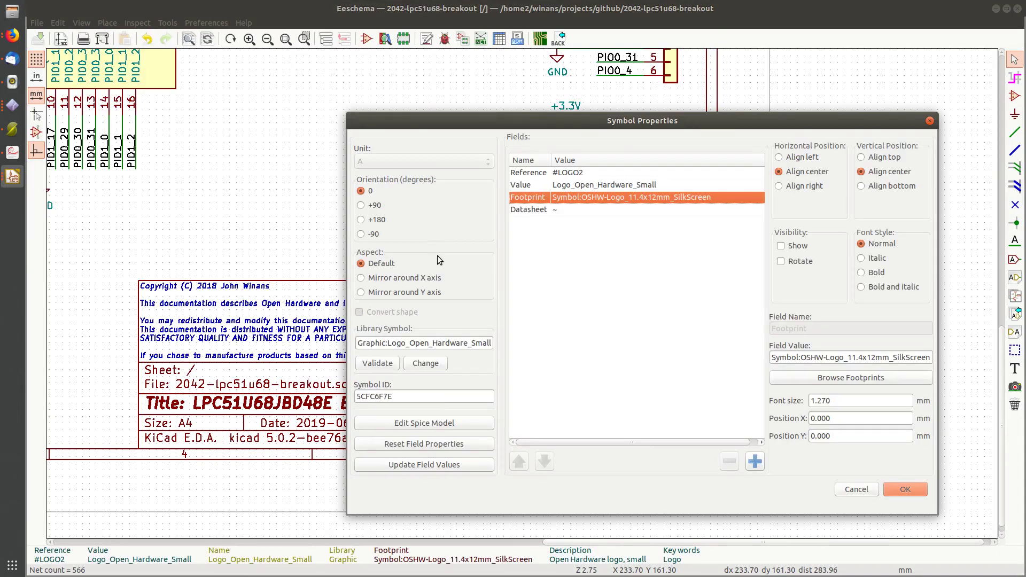
pyautogui.click(556, 174)
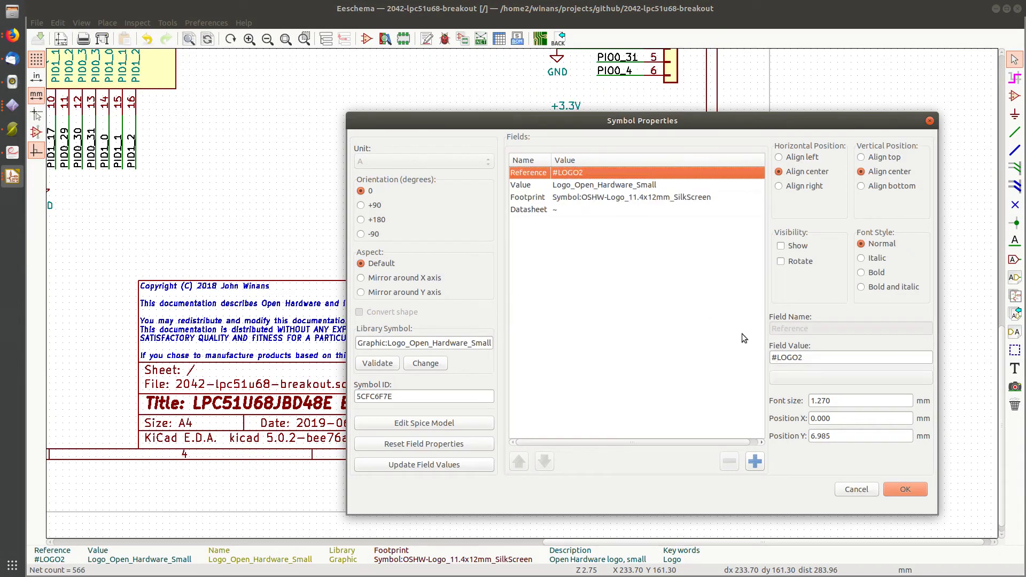
pyautogui.click(775, 355)
pyautogui.press('BackSpace')
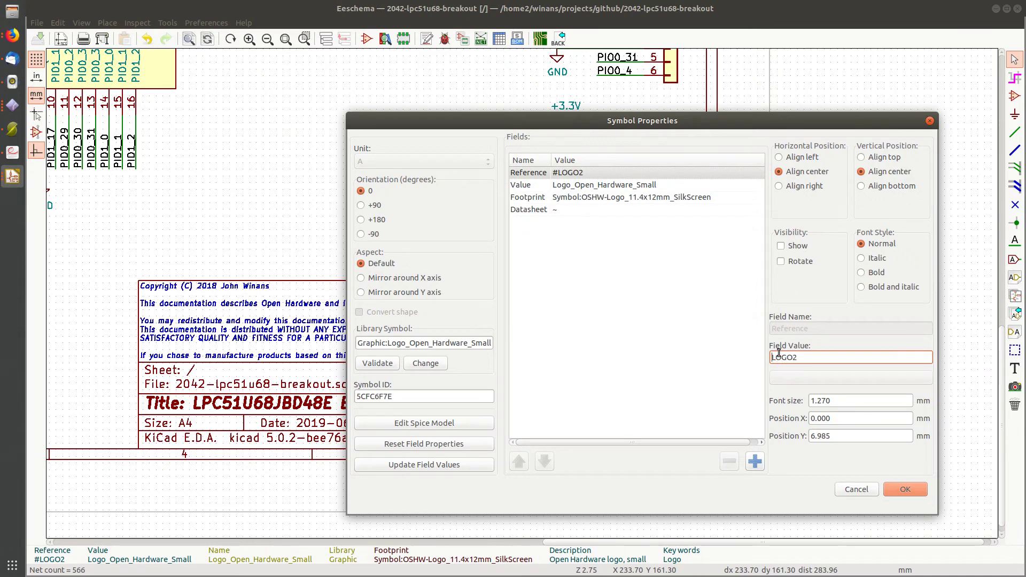
pyautogui.click(905, 488)
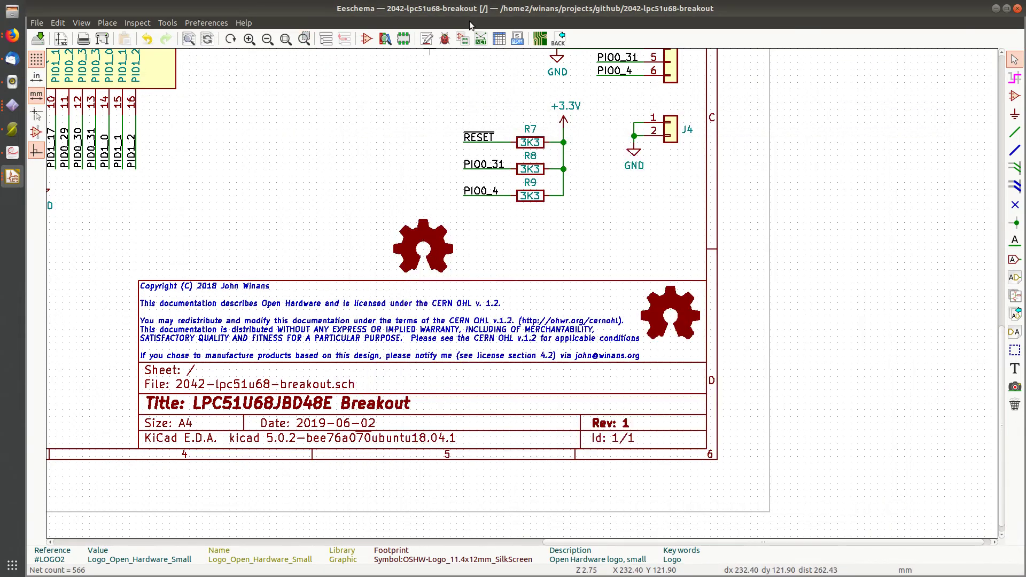
# - Run the electrical rules check, then start netlist generation
pyautogui.click(463, 41)
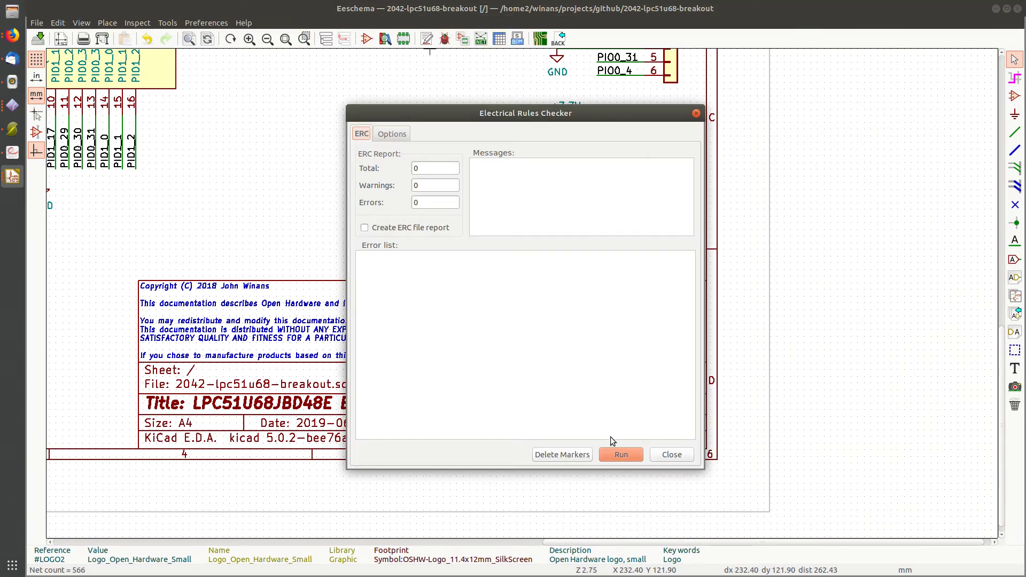
pyautogui.click(614, 453)
pyautogui.click(667, 455)
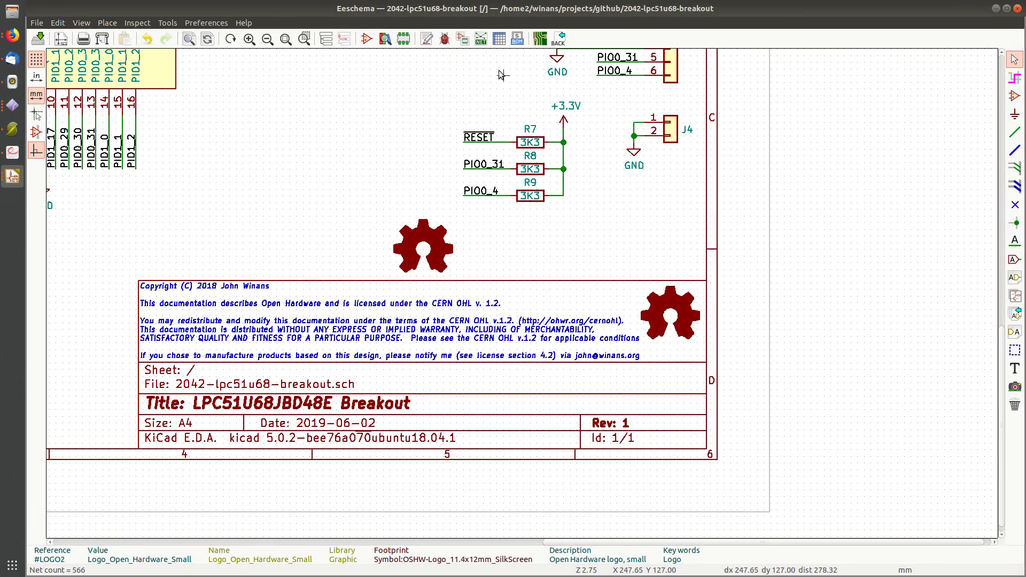
pyautogui.click(480, 39)
# - Save the netlist over 2042-lpc51u68-breakout.net and bring Pcbnew forward
pyautogui.click(655, 233)
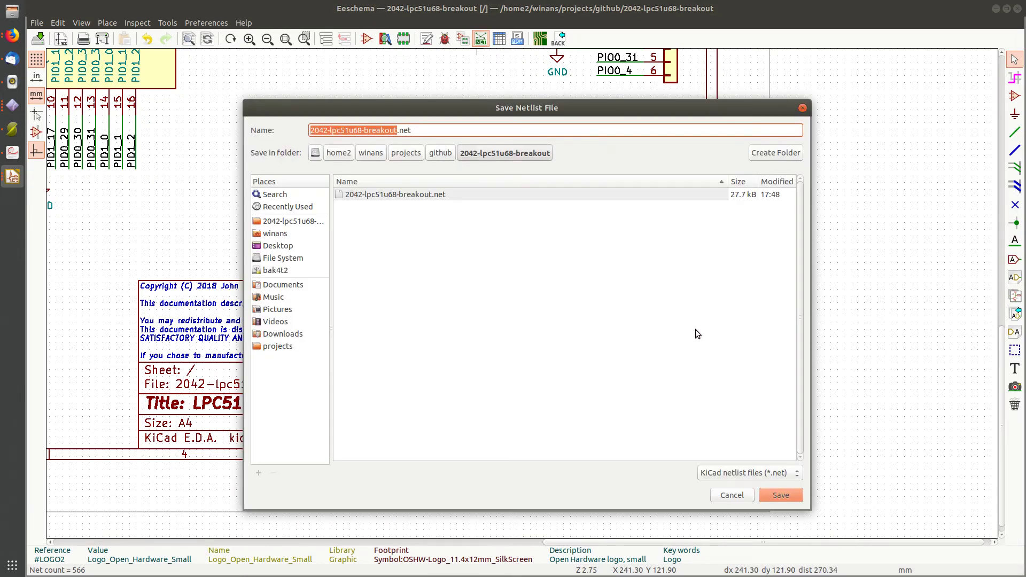
pyautogui.click(792, 493)
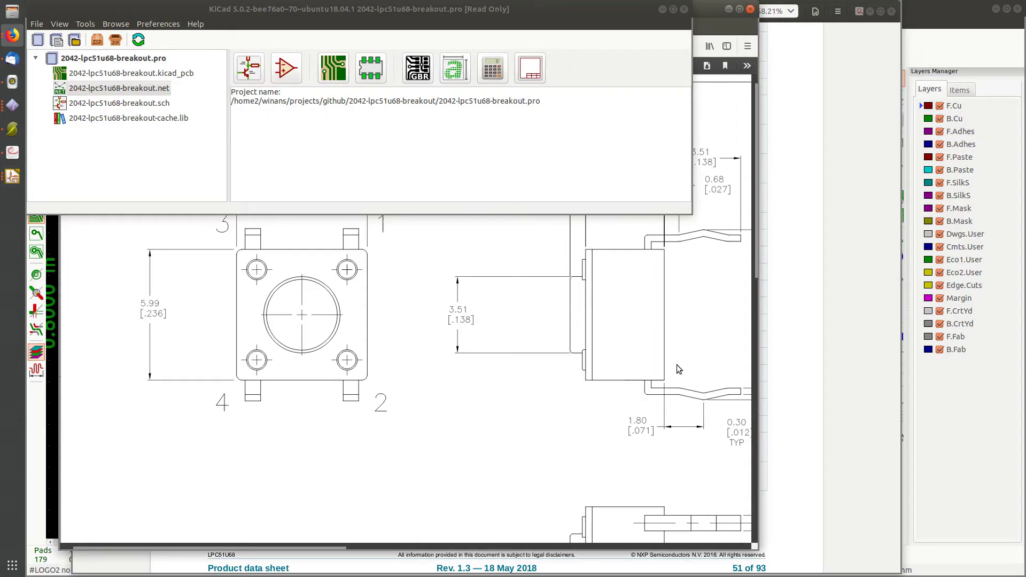
pyautogui.hotkey('ctrl', 'w')
pyautogui.hotkey('ctrl', 'w')
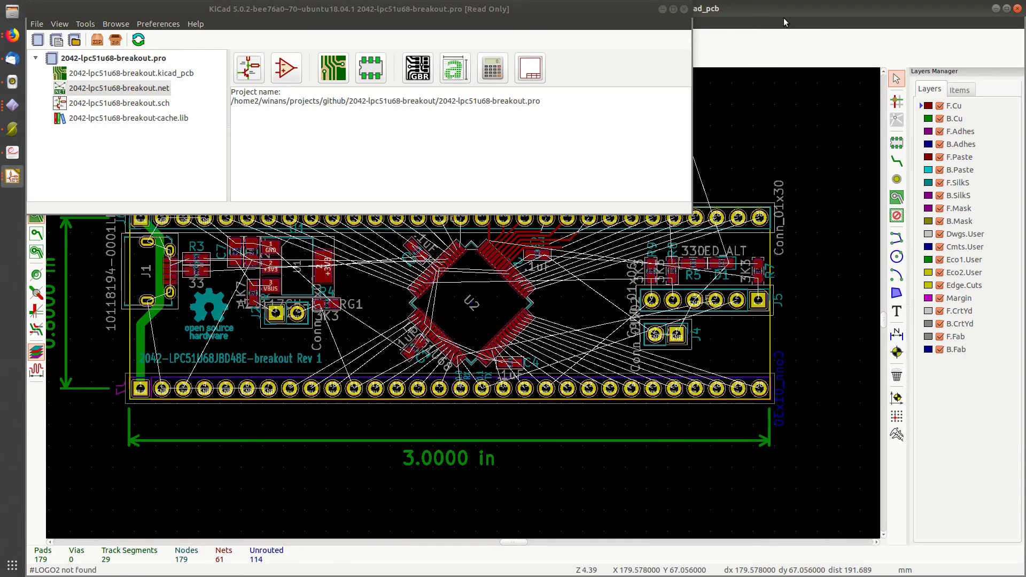
pyautogui.click(783, 21)
# - Read the current netlist into the board, leaving the large OSHW logo above the top-left corner
pyautogui.click(325, 38)
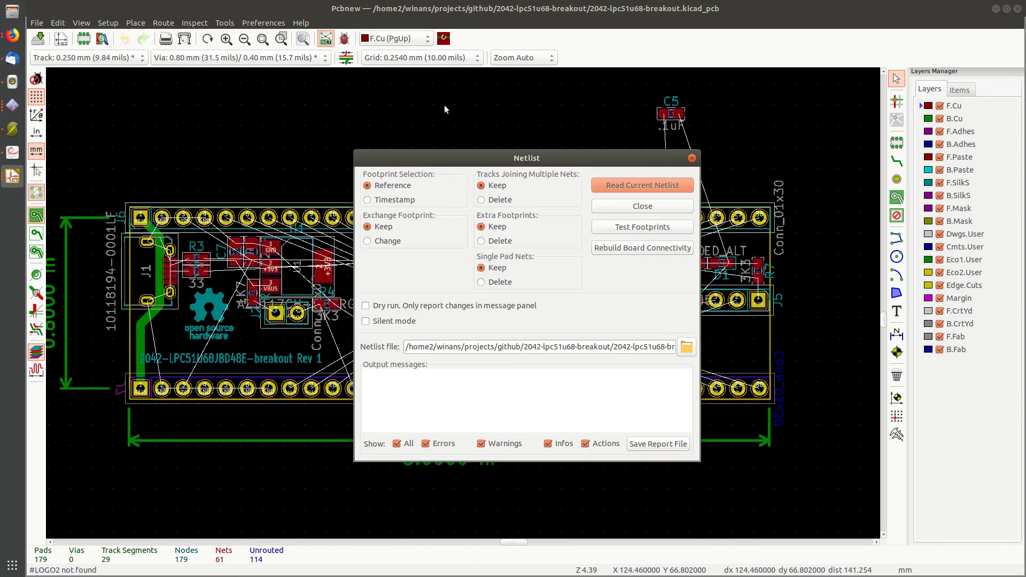
pyautogui.click(650, 188)
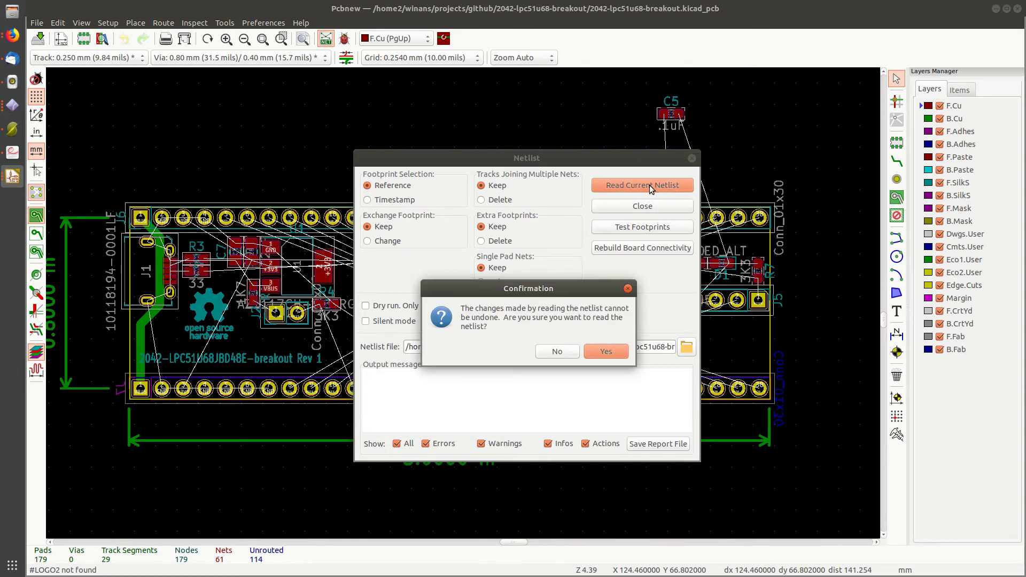
pyautogui.click(606, 352)
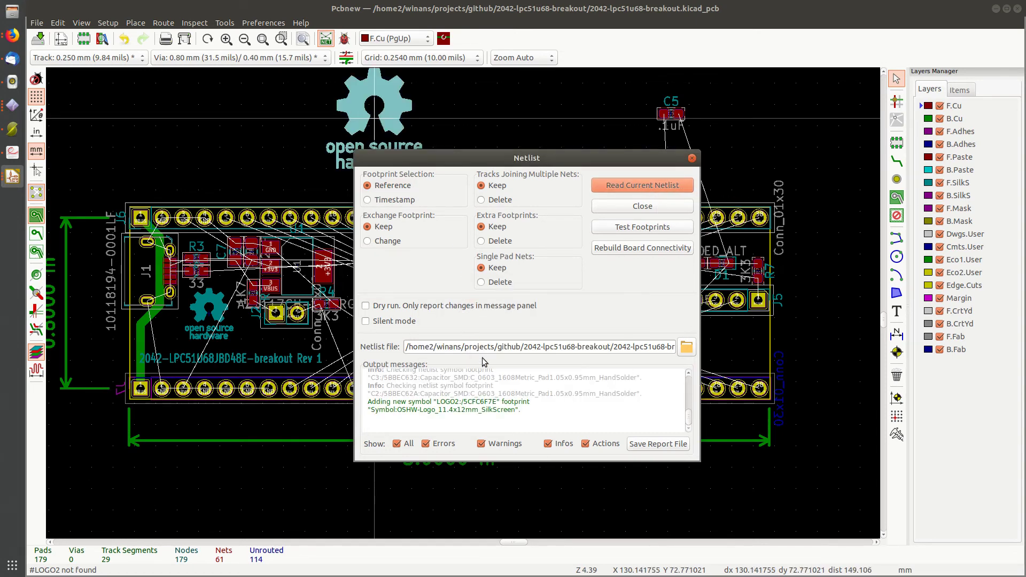
pyautogui.scroll(10, 481, 419)
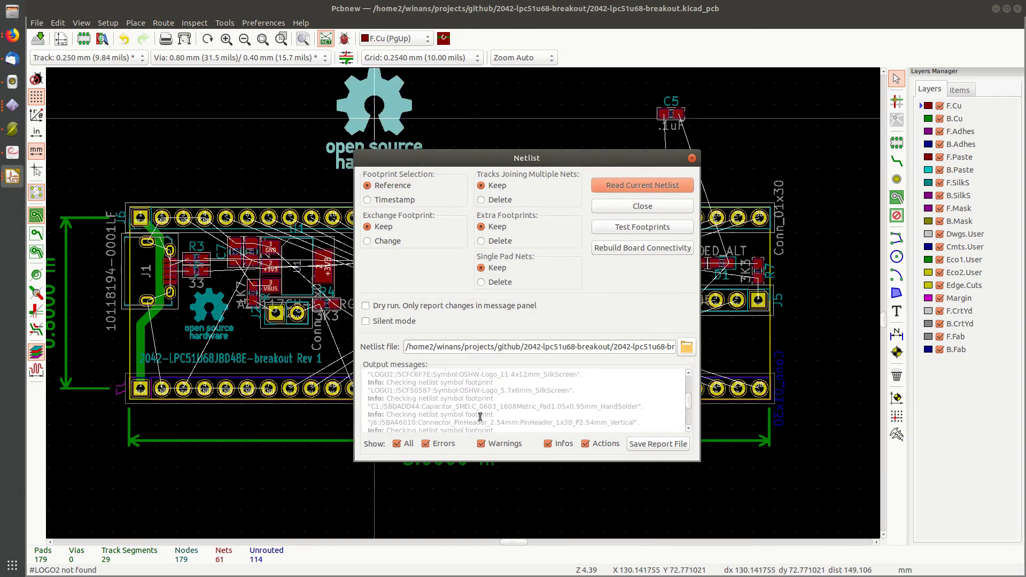
pyautogui.click(642, 206)
pyautogui.press('Escape')
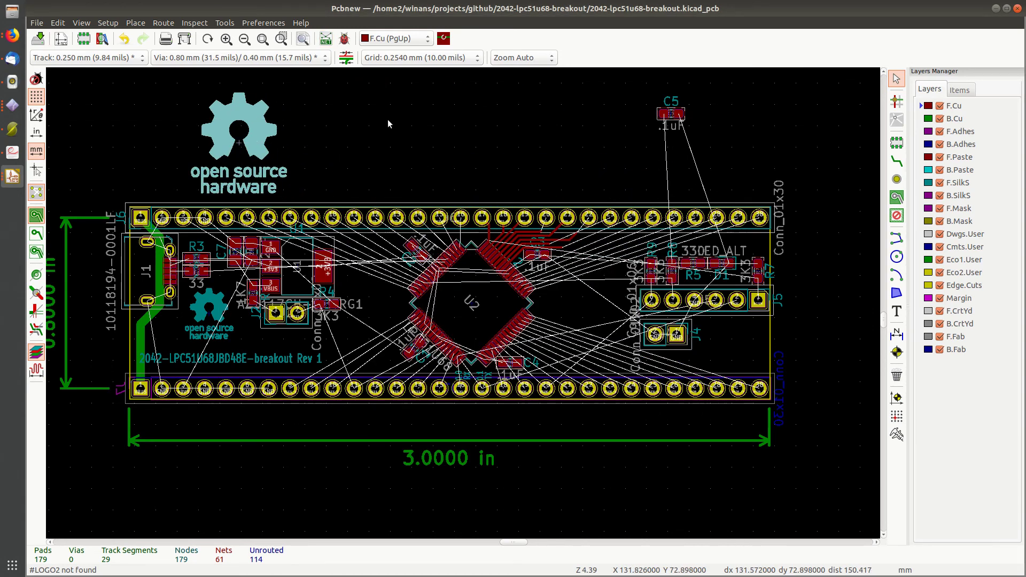
# - Save the board, then re-read the netlist with Exchange Footprint set to Change and Extra Footprints set to Delete
pyautogui.press('Escape')
pyautogui.hotkey('ctrl', 's')
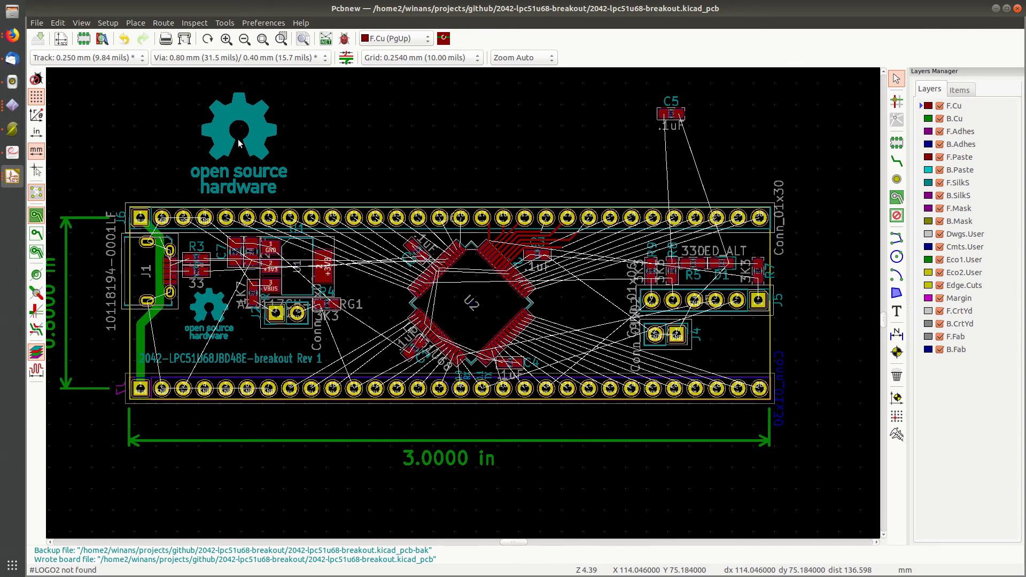
pyautogui.click(325, 40)
pyautogui.click(499, 241)
pyautogui.click(381, 244)
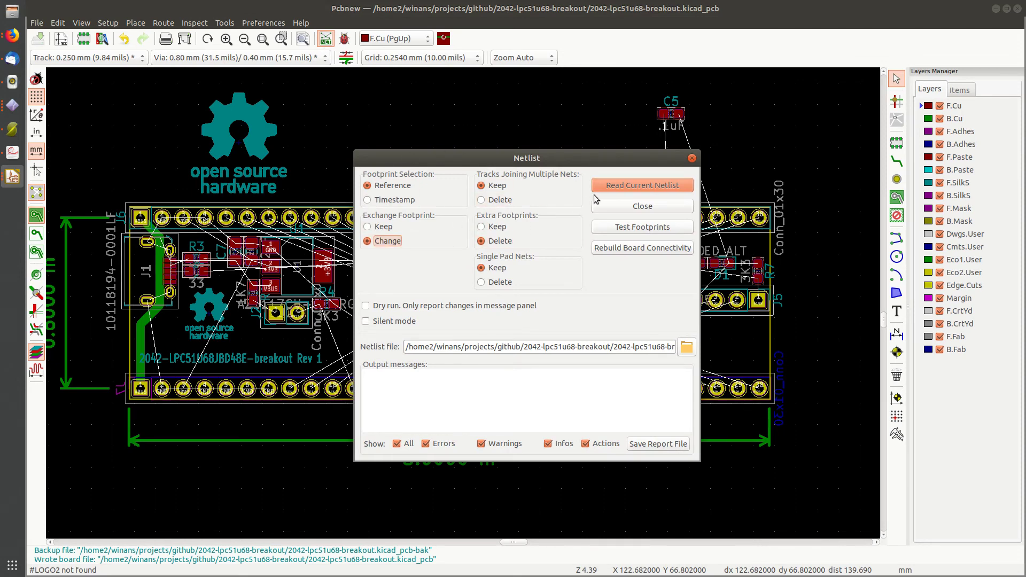
pyautogui.click(637, 188)
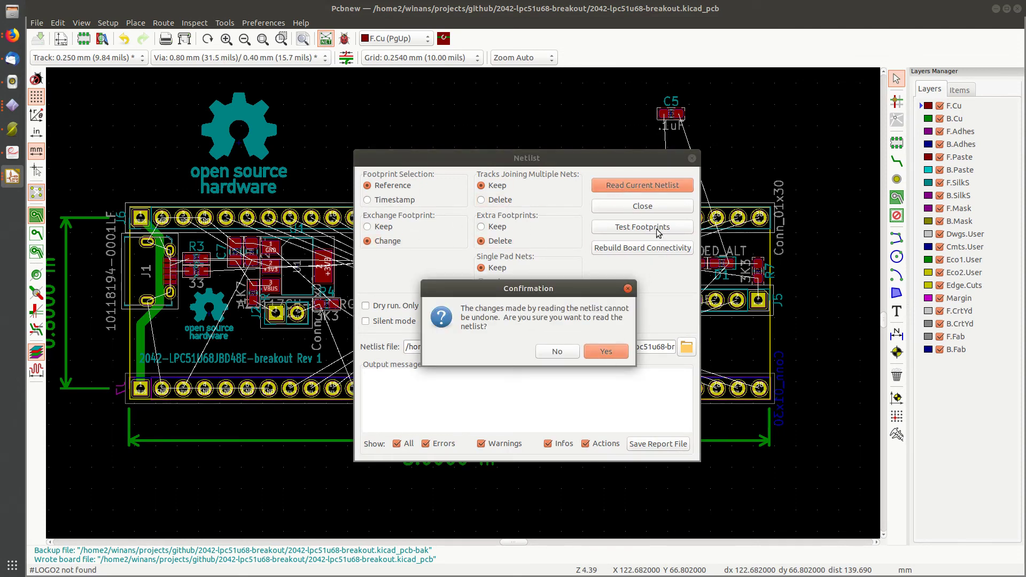
pyautogui.click(608, 350)
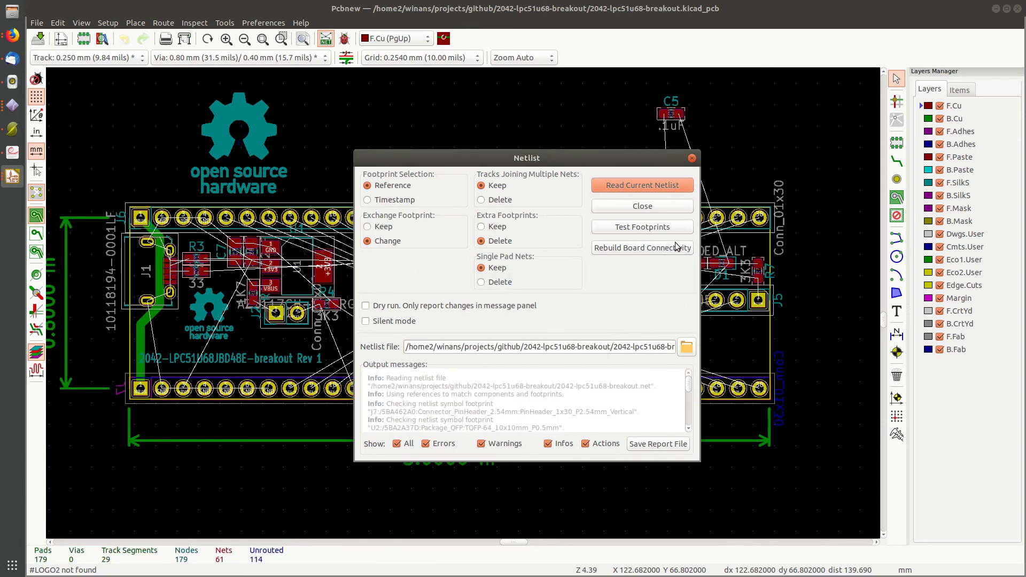
pyautogui.click(642, 206)
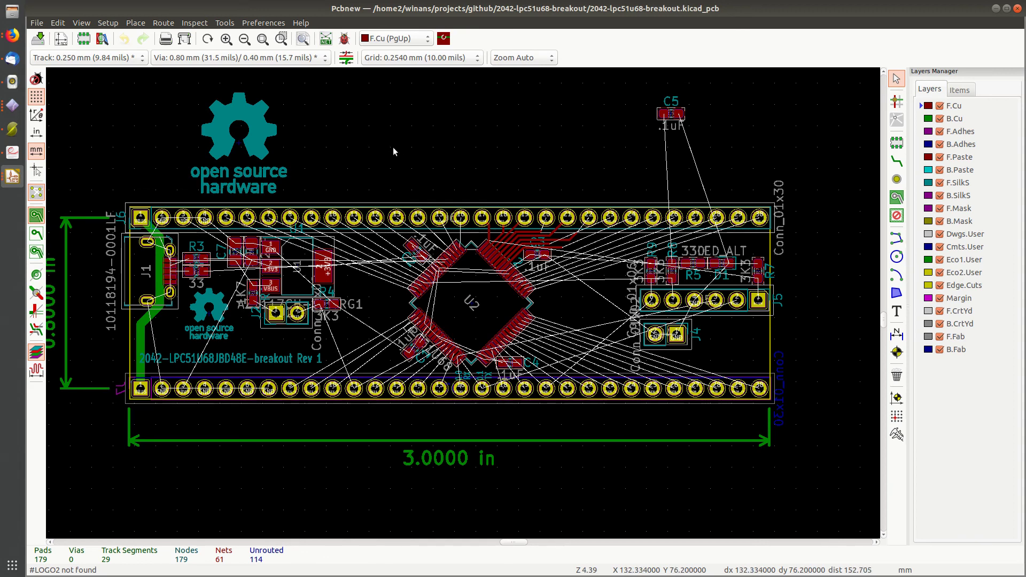
# - Return to Eeschema and pan to show the MCU, headers J4 and J5, and the gear logos
pyautogui.hotkey('alt', 'Tab')
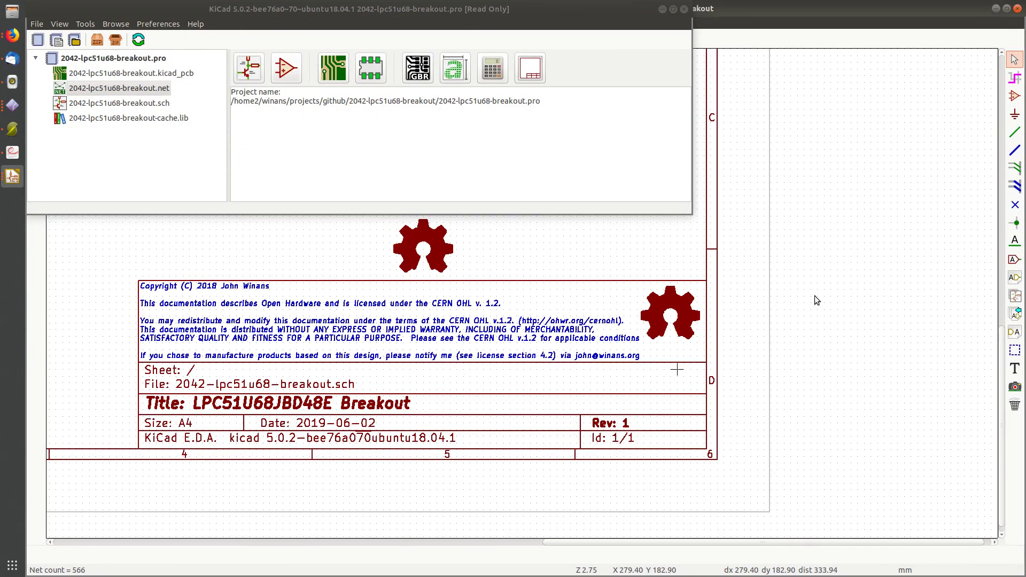
pyautogui.click(816, 297)
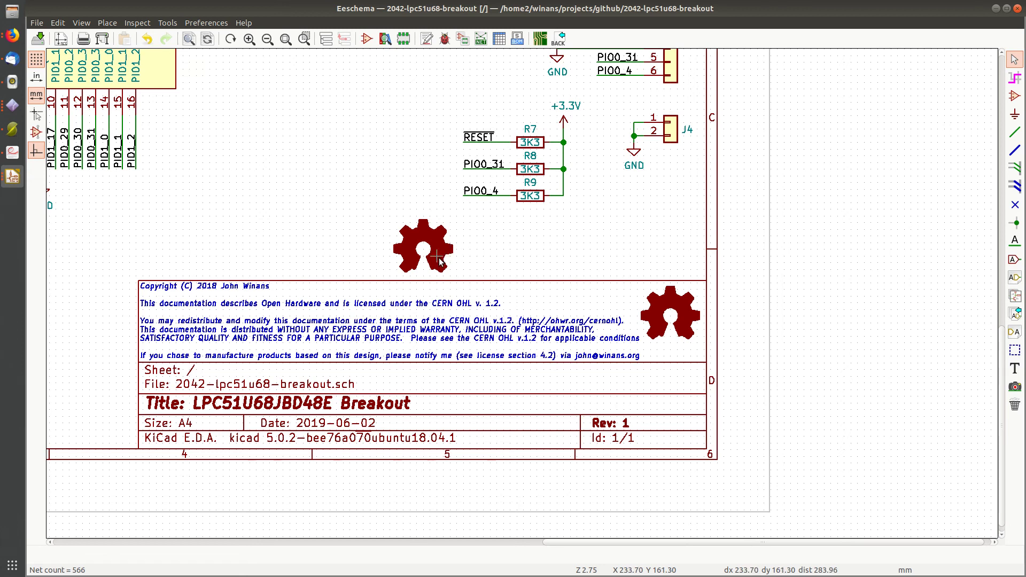
pyautogui.press('F4')
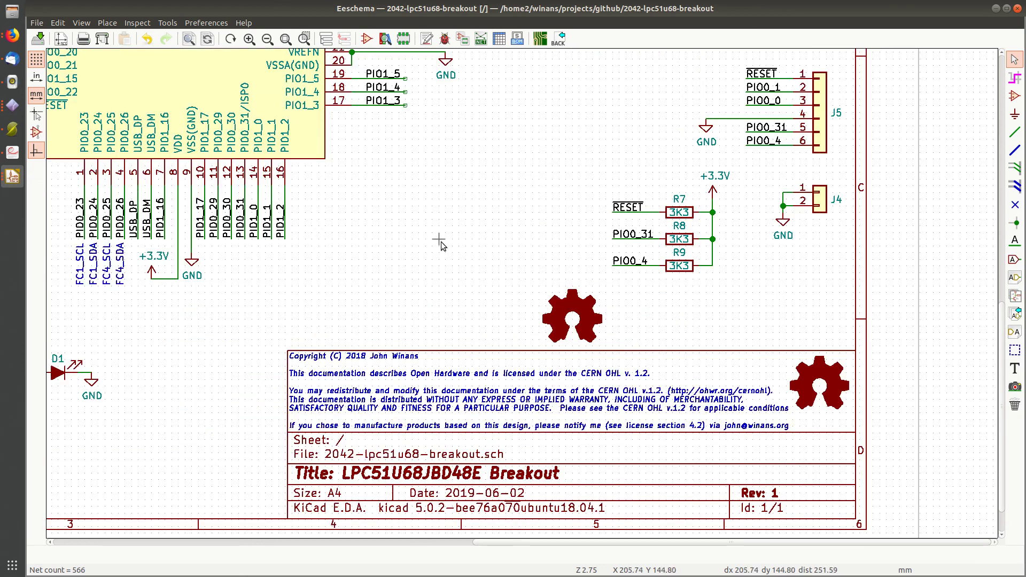
pyautogui.moveTo(470, 246); pyautogui.dragTo(461, 296, button='middle')
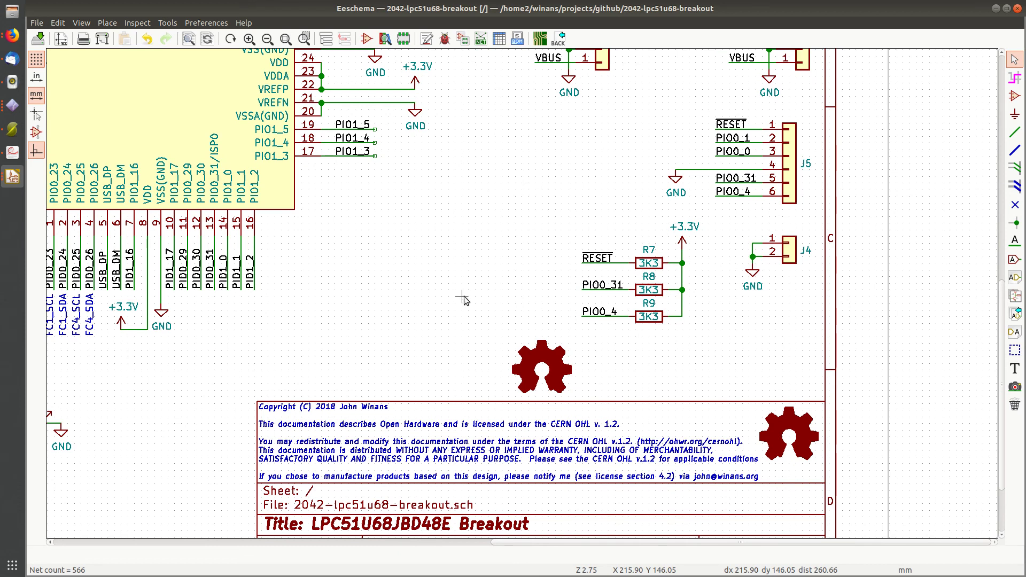